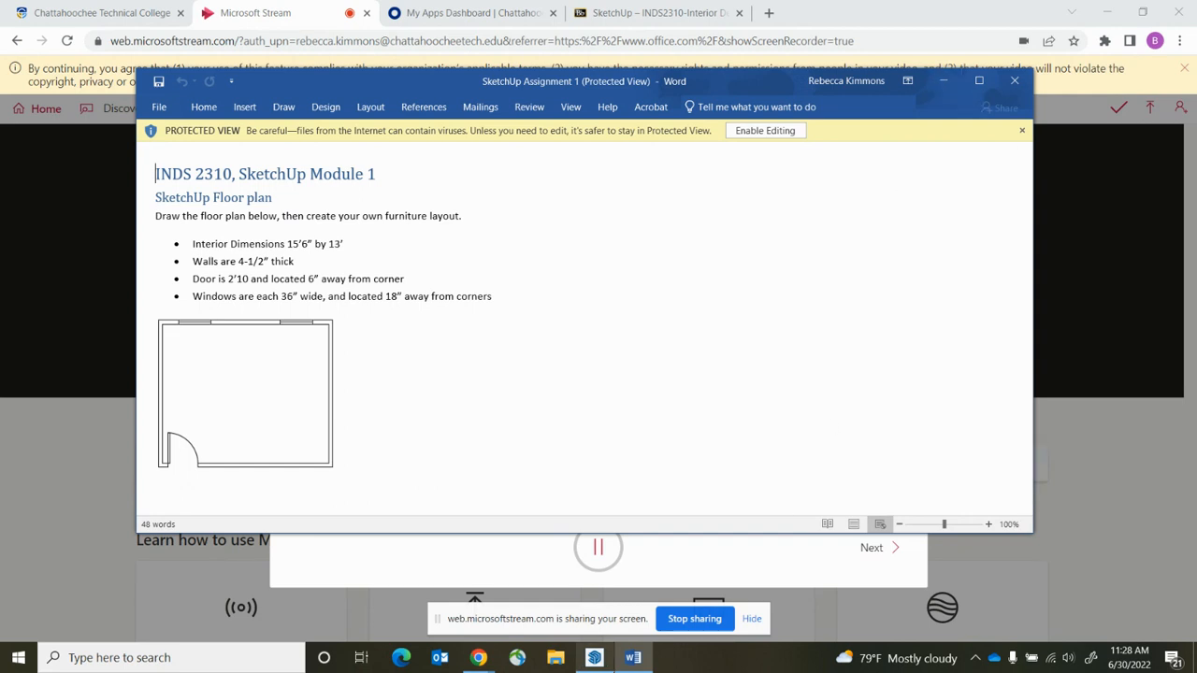
- Switch to SketchUp and set the camera to the top view in parallel projection, leaving drawing space beyond the origin
click(594, 658)
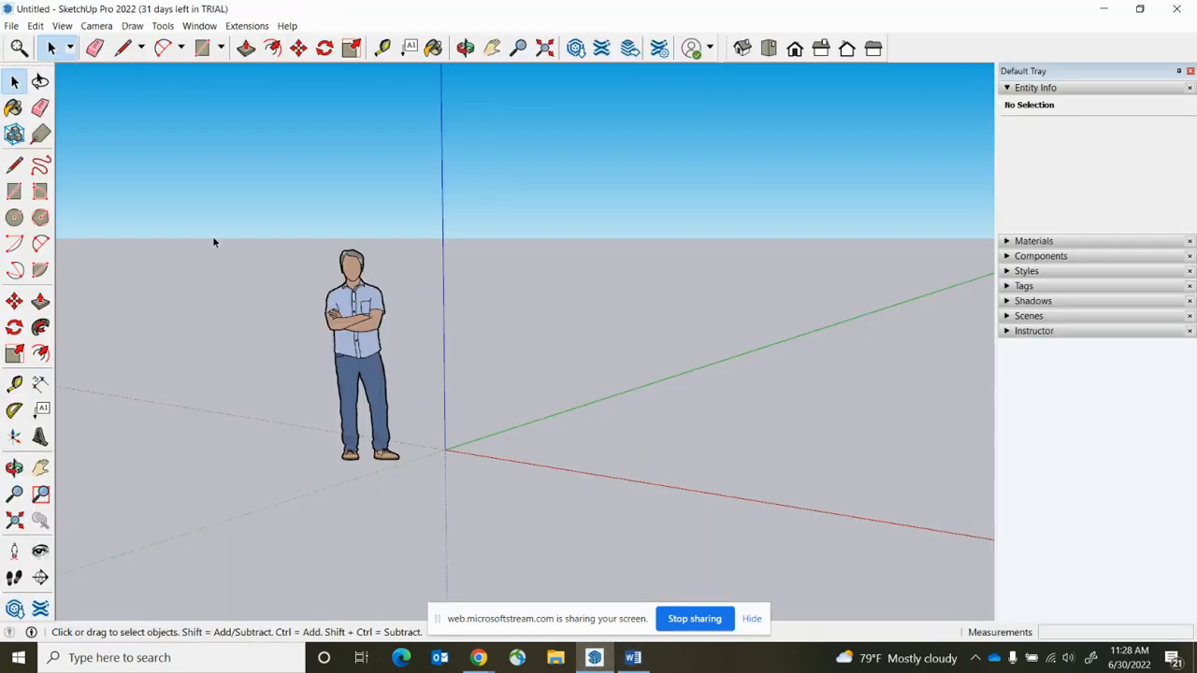
click(12, 25)
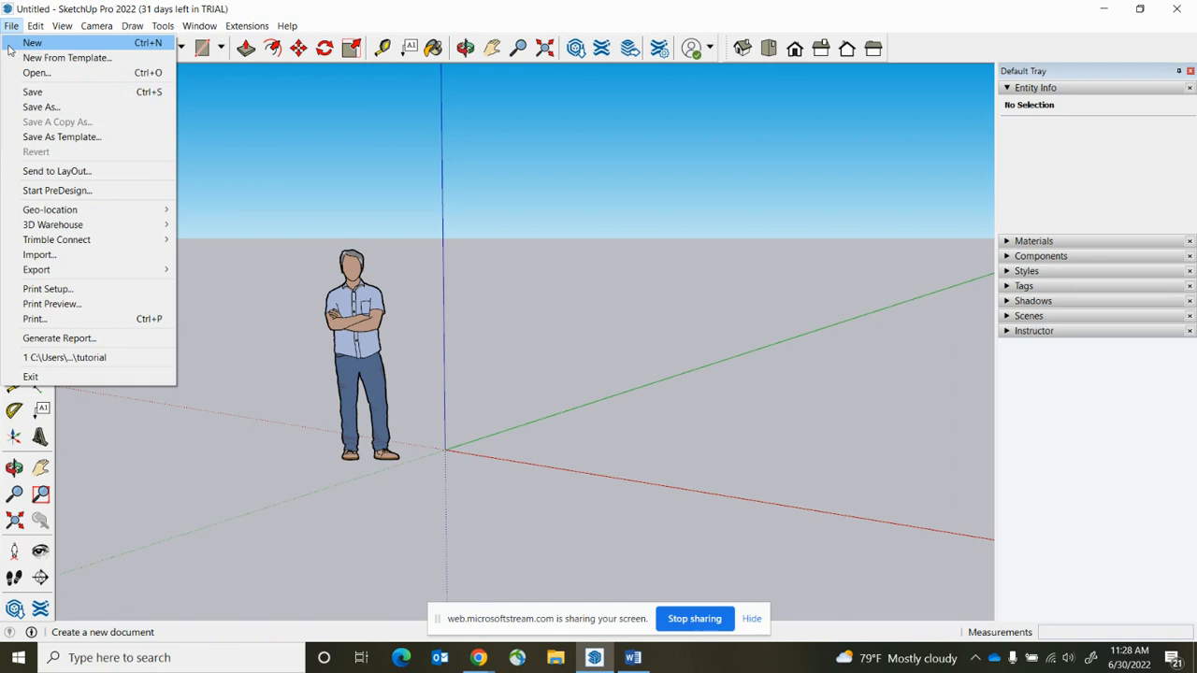
click(10, 29)
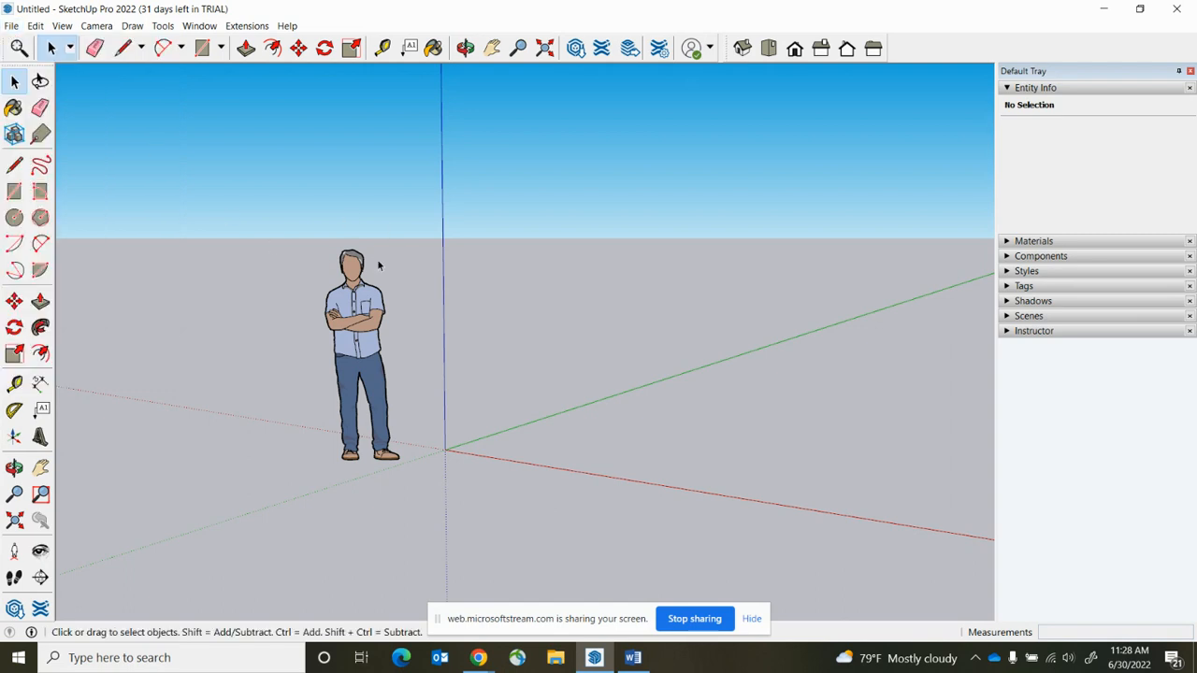
click(774, 56)
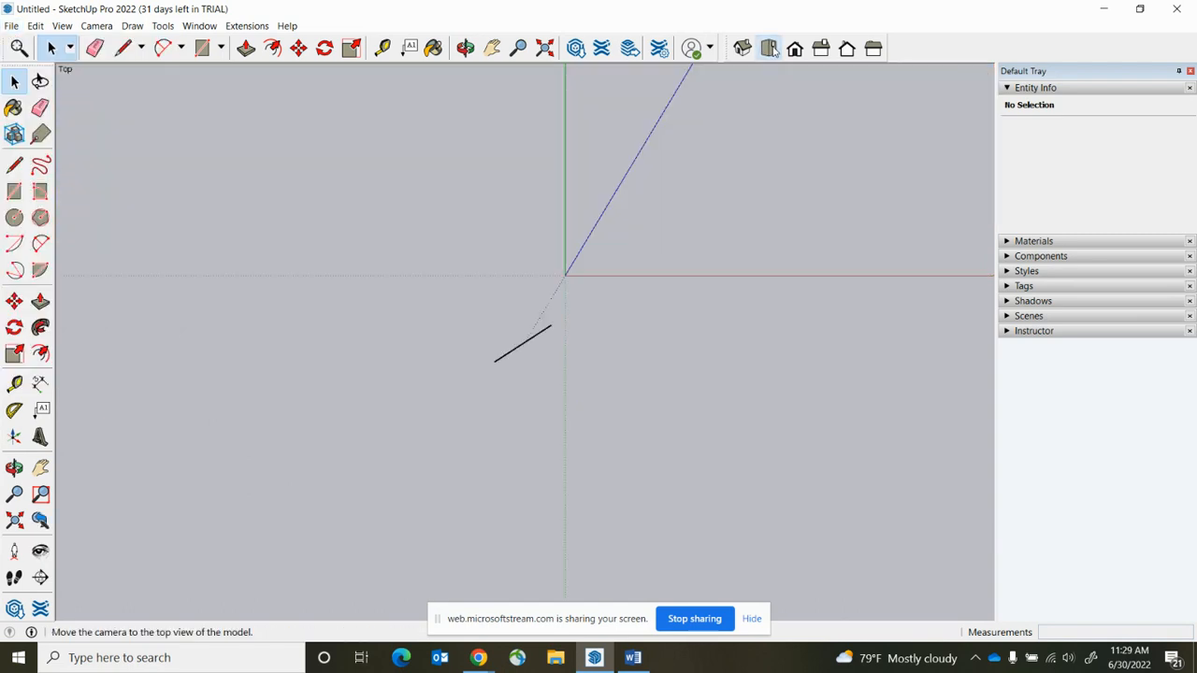
click(103, 26)
click(130, 93)
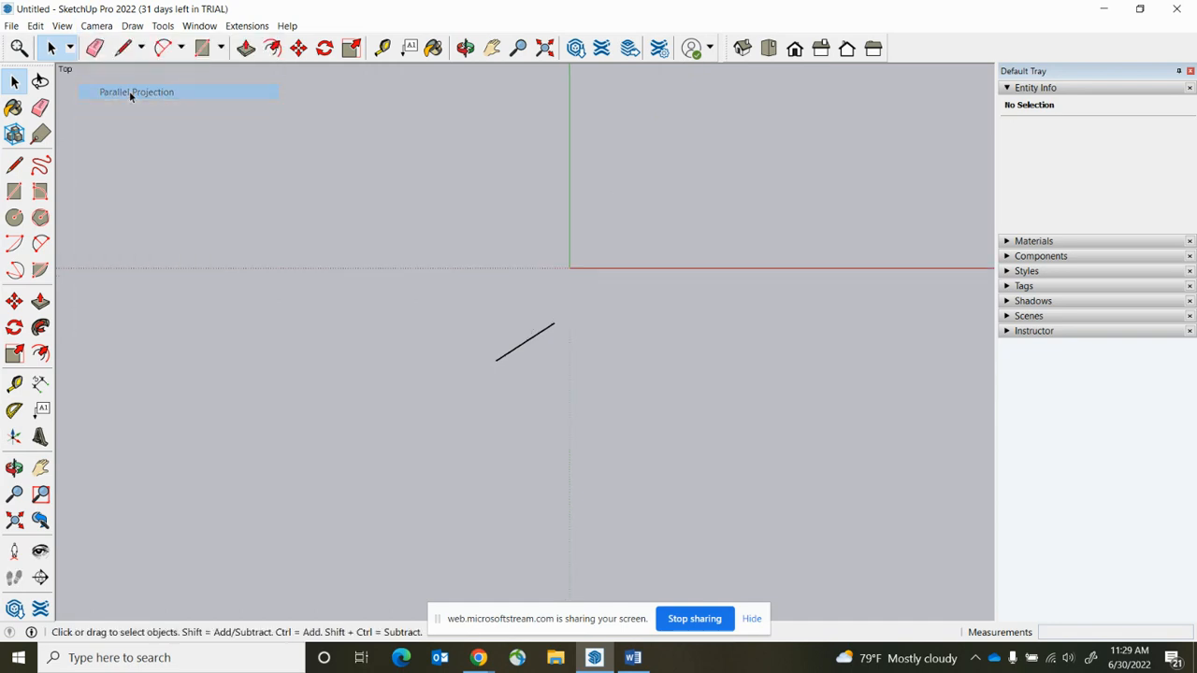
click(492, 49)
drag(685, 173, 321, 394)
click(52, 47)
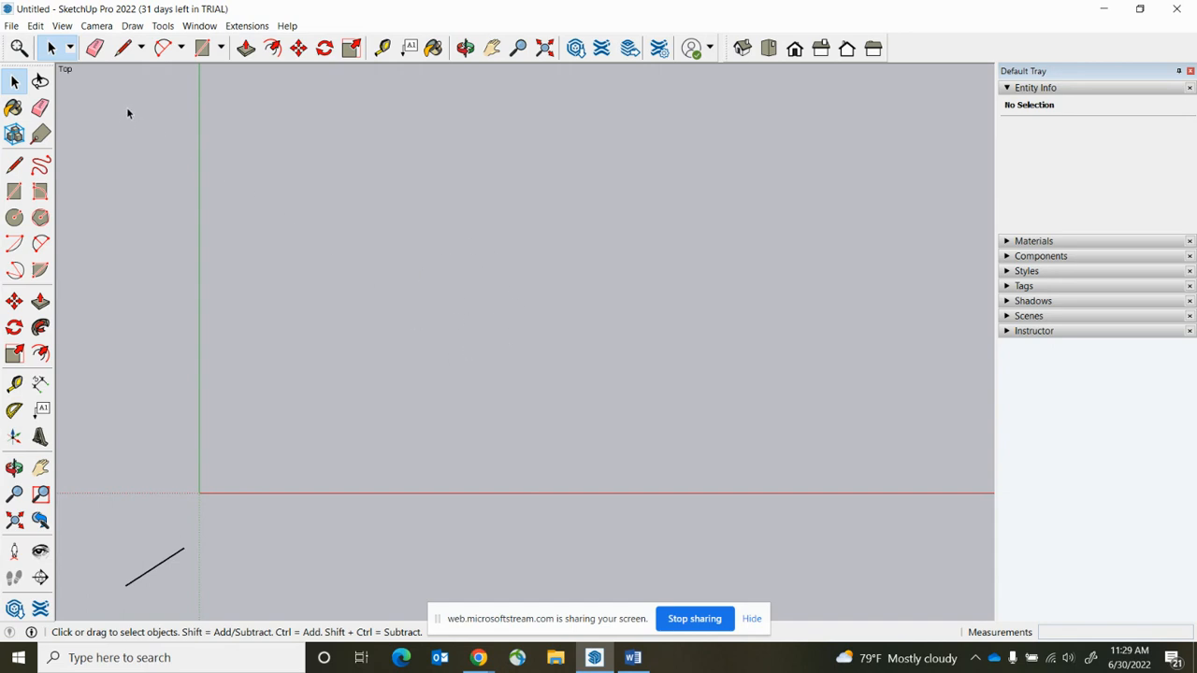
- Draw a 13' line parallel to the green axis as the first side of the room
click(122, 49)
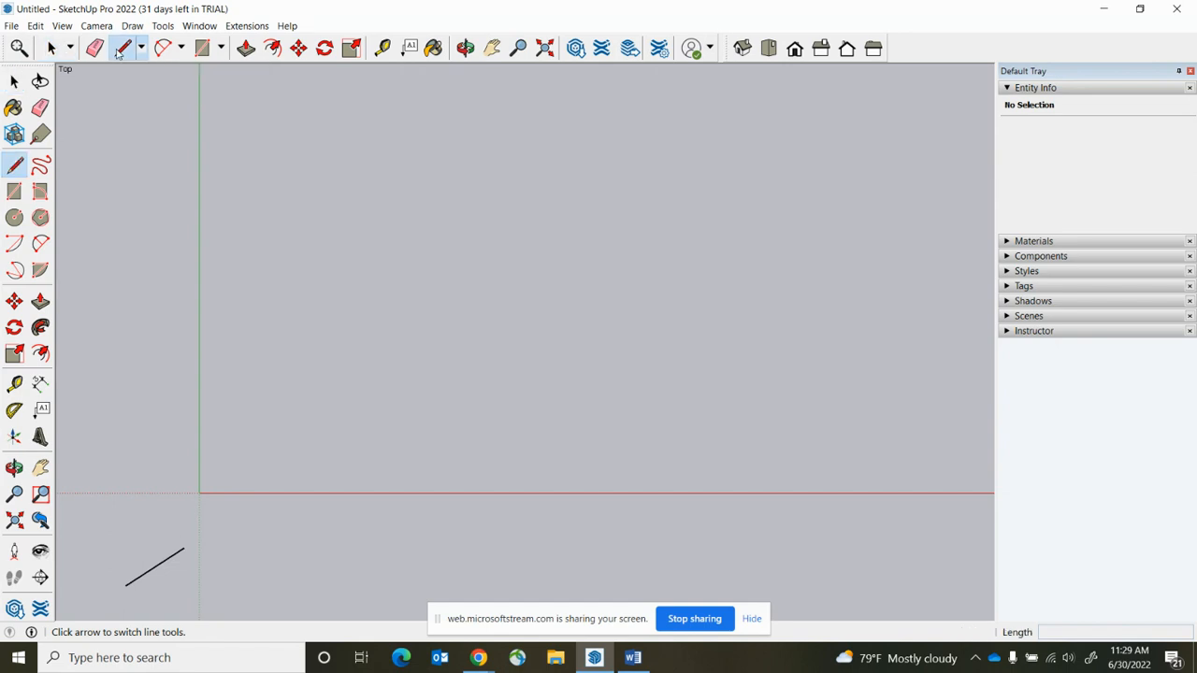
click(314, 425)
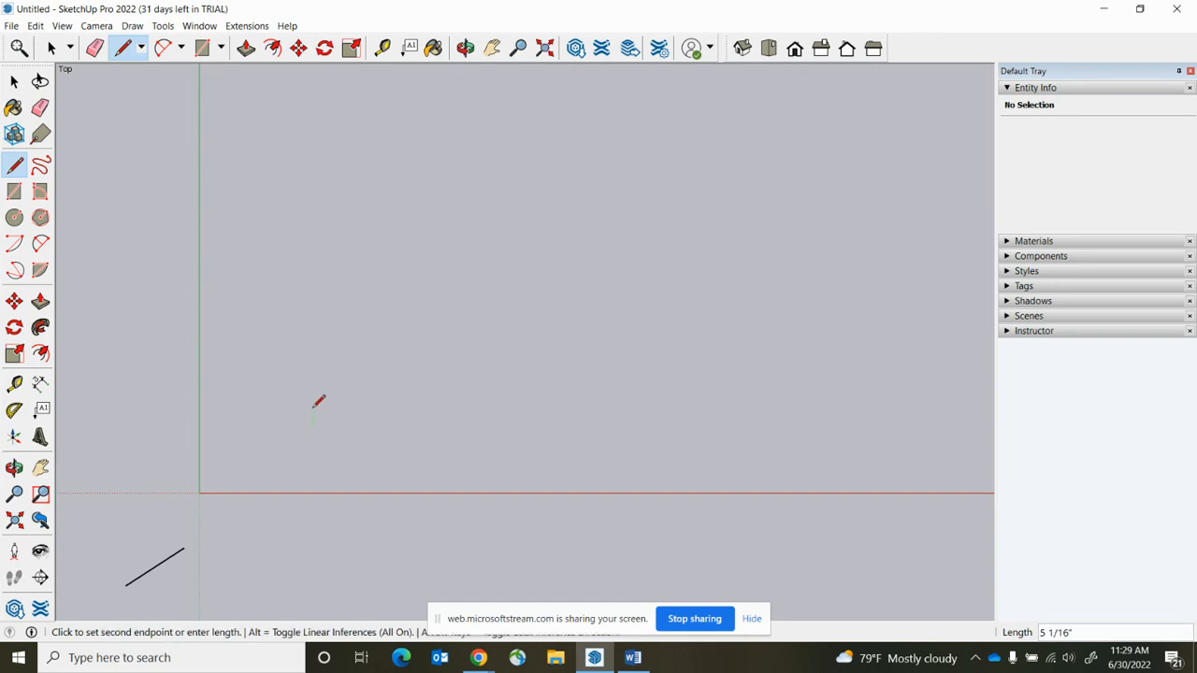
text(13)
key(Return)
scroll(321, 264, down, 3)
scroll(356, 94, up, 1)
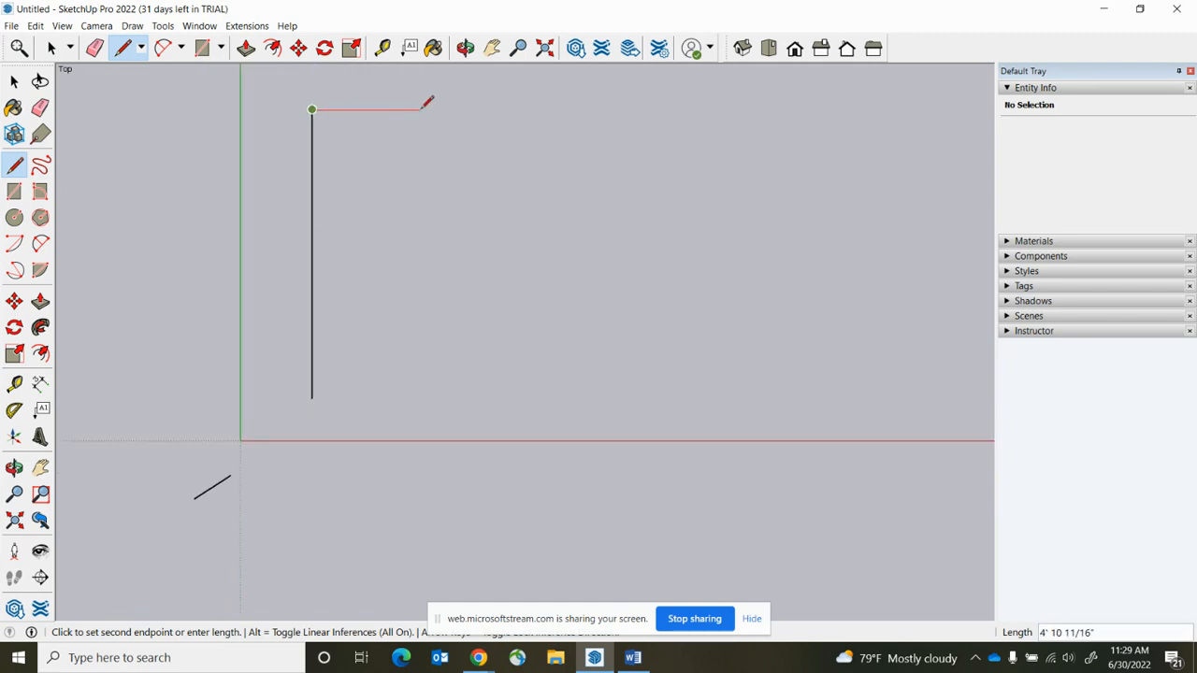
- Draw a 15'6" line along the red axis and close the room rectangle with the two remaining sides
text(15'6)
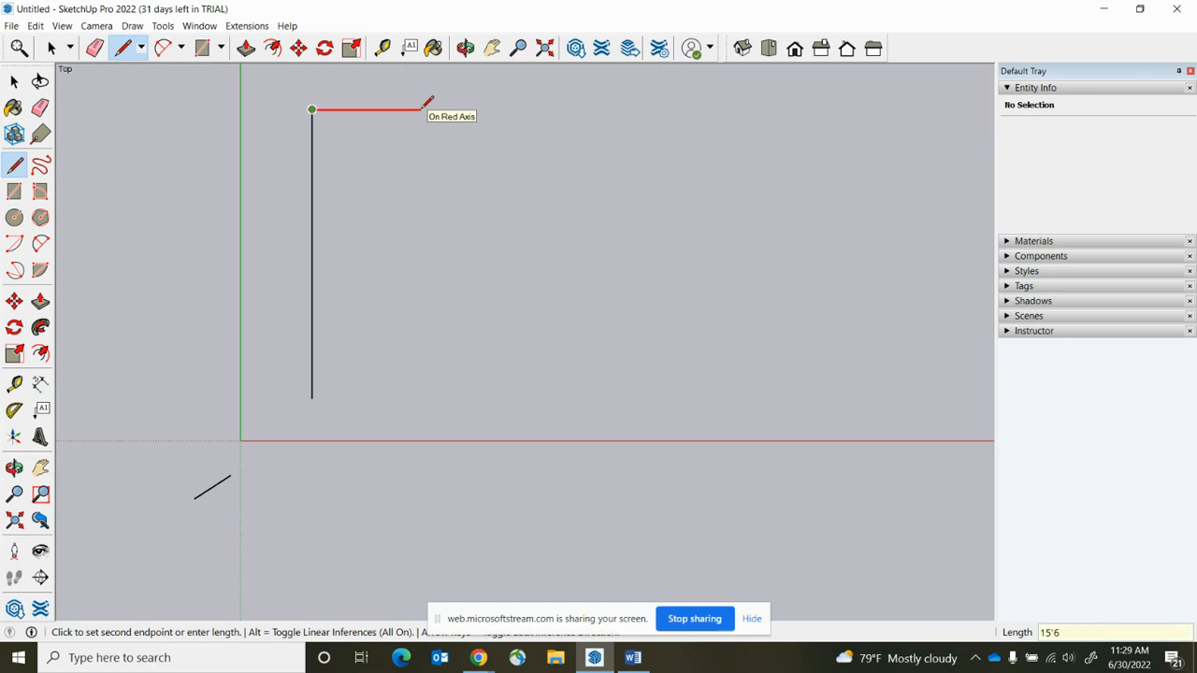
key(Return)
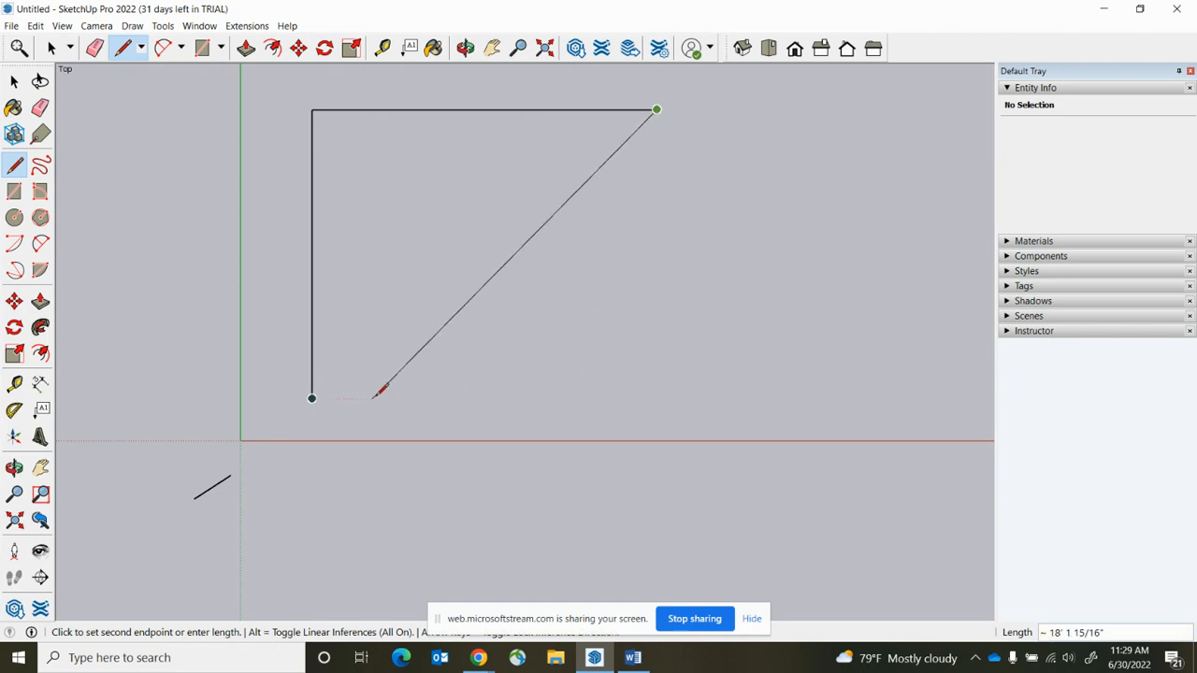
click(656, 398)
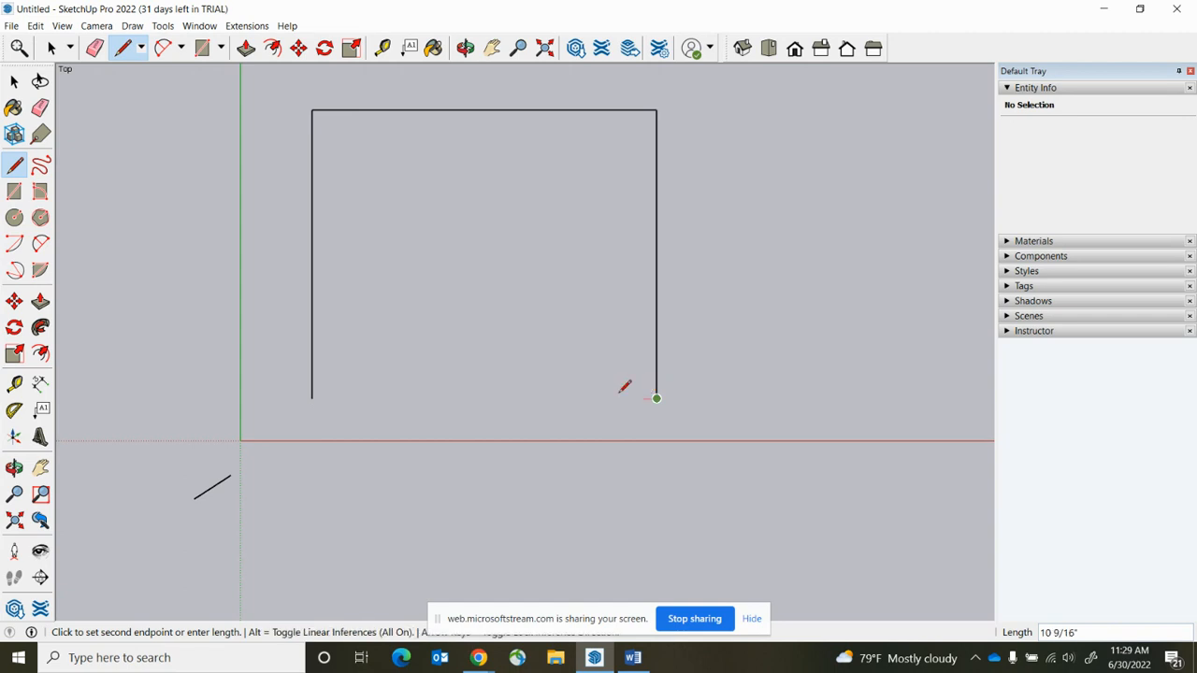
click(312, 398)
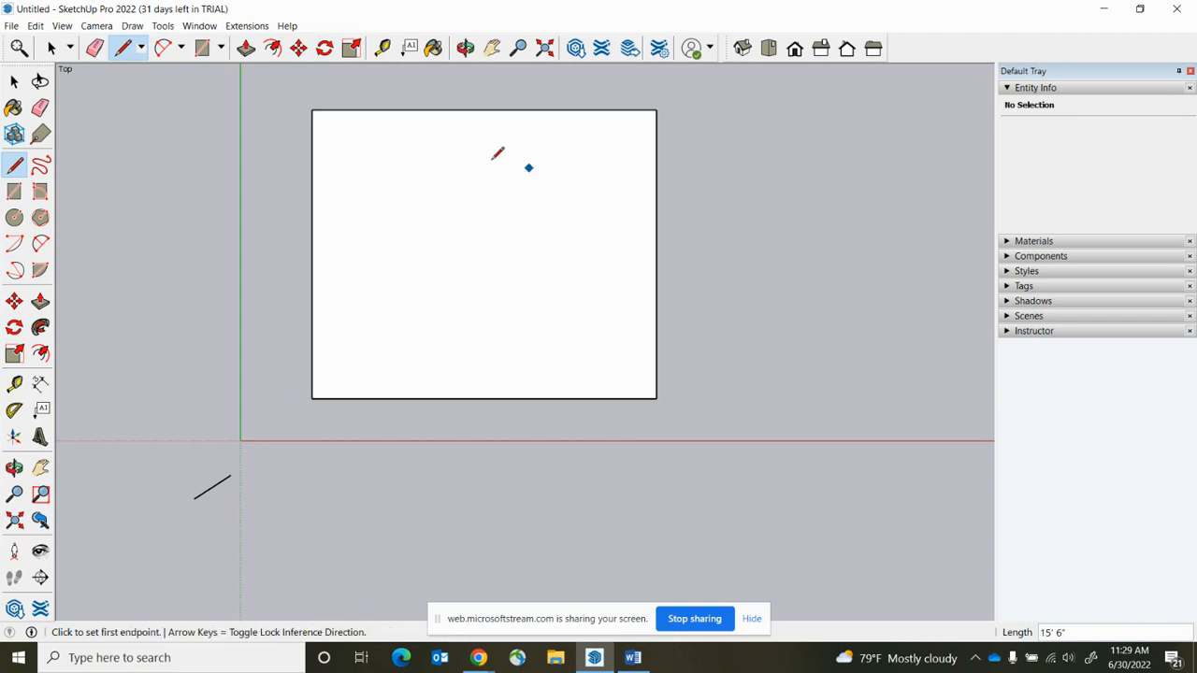
- Draw a 15'6" by 13" rectangle beside the room outline with the Rectangle tool
click(199, 48)
scroll(570, 350, down, 3)
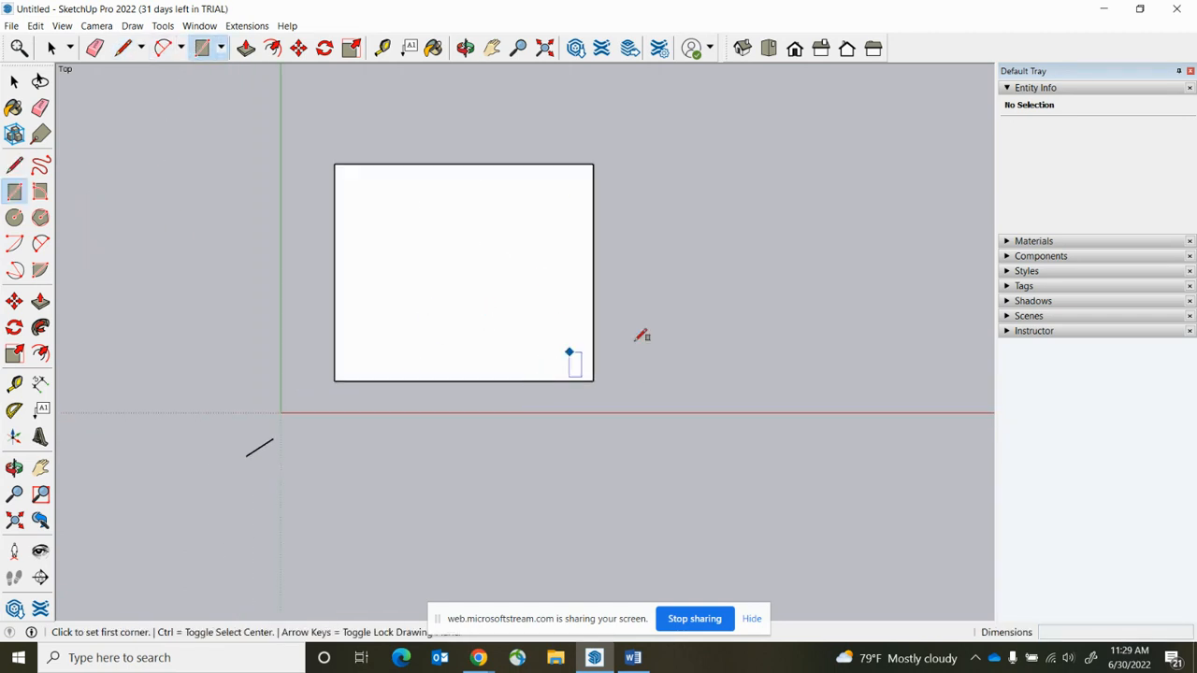
scroll(810, 308, up, 1)
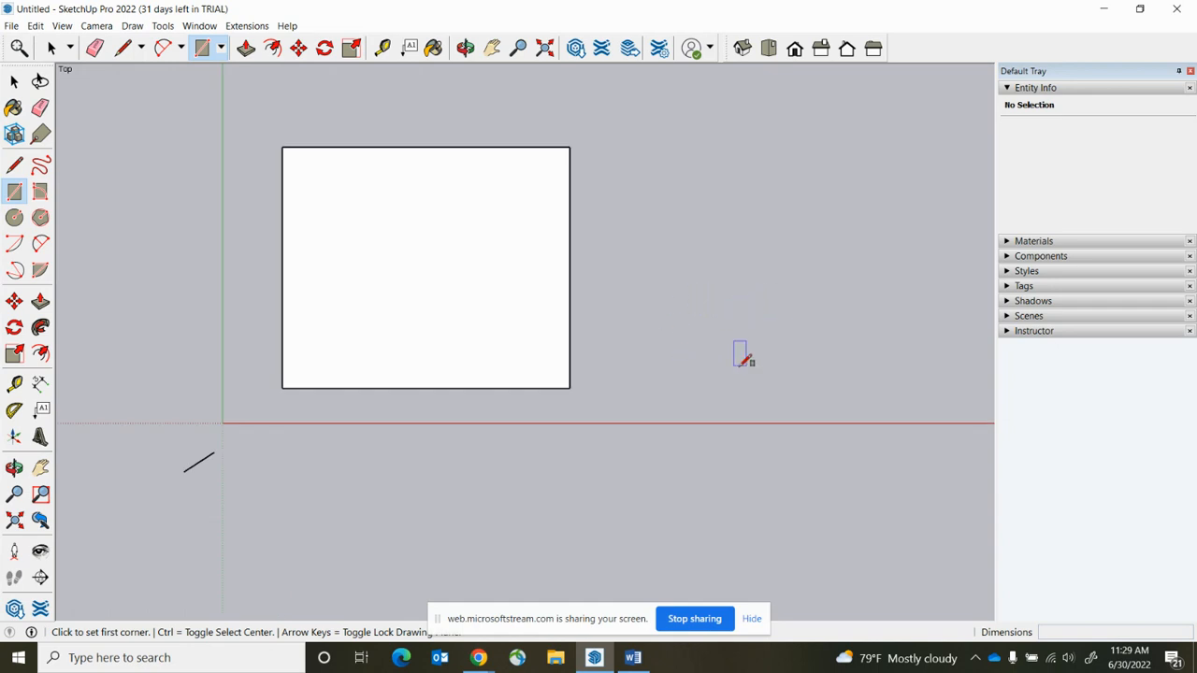
click(708, 366)
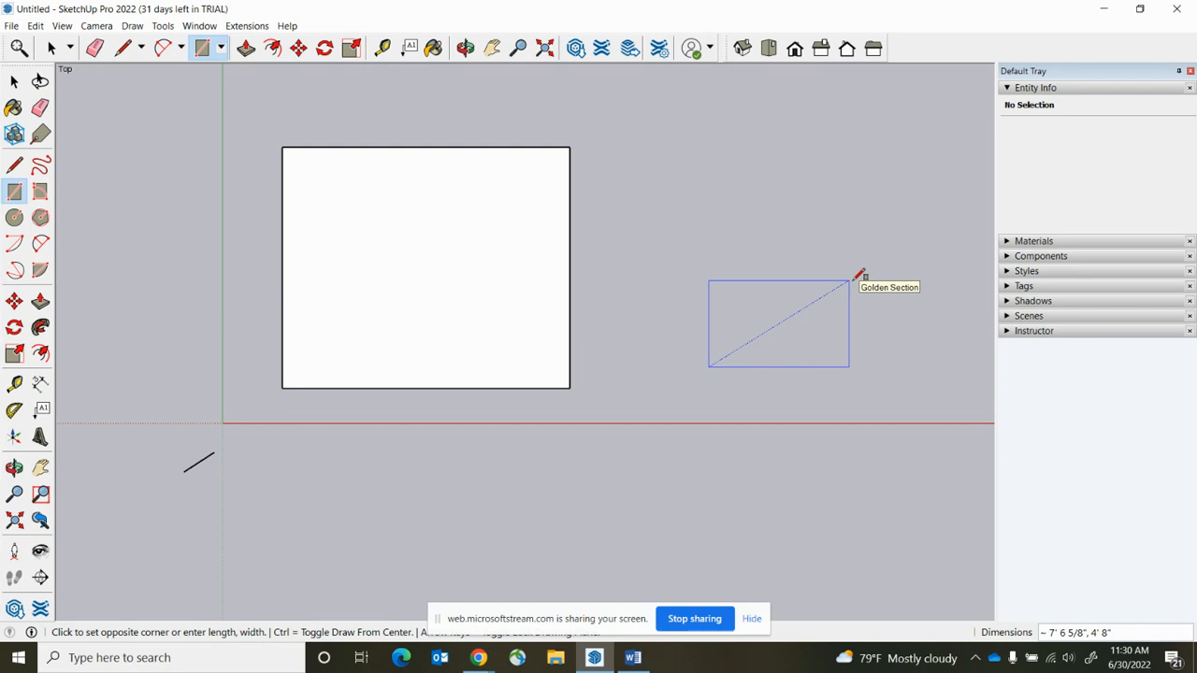
text(15)
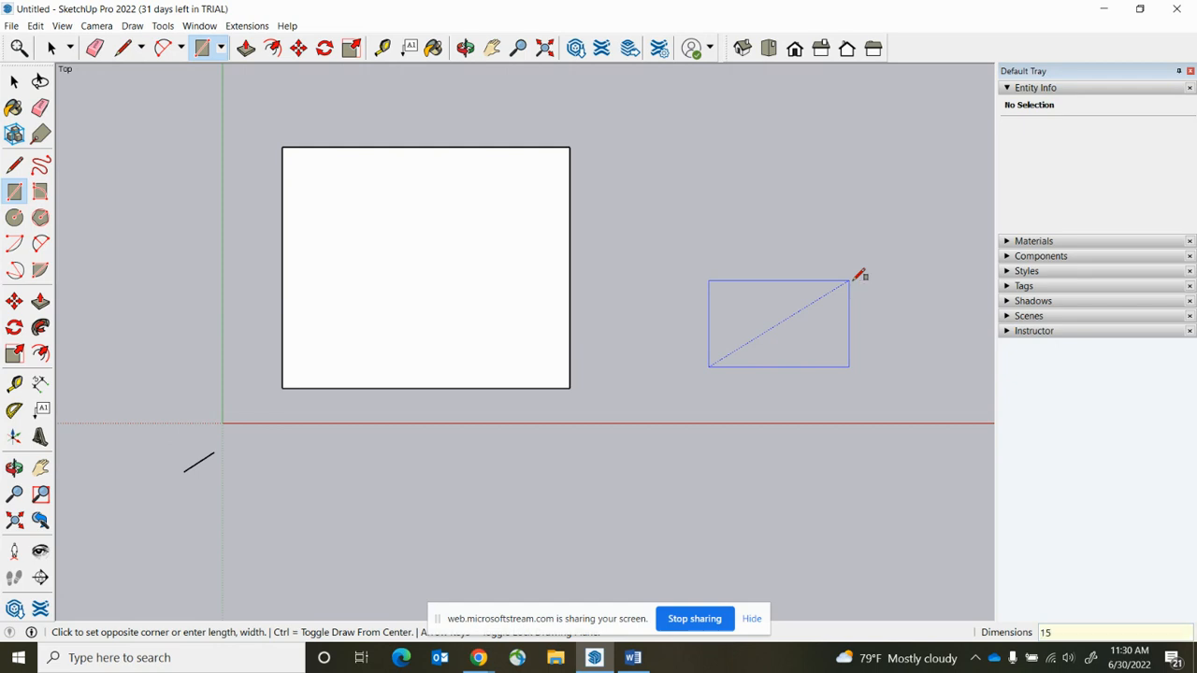
text('6)
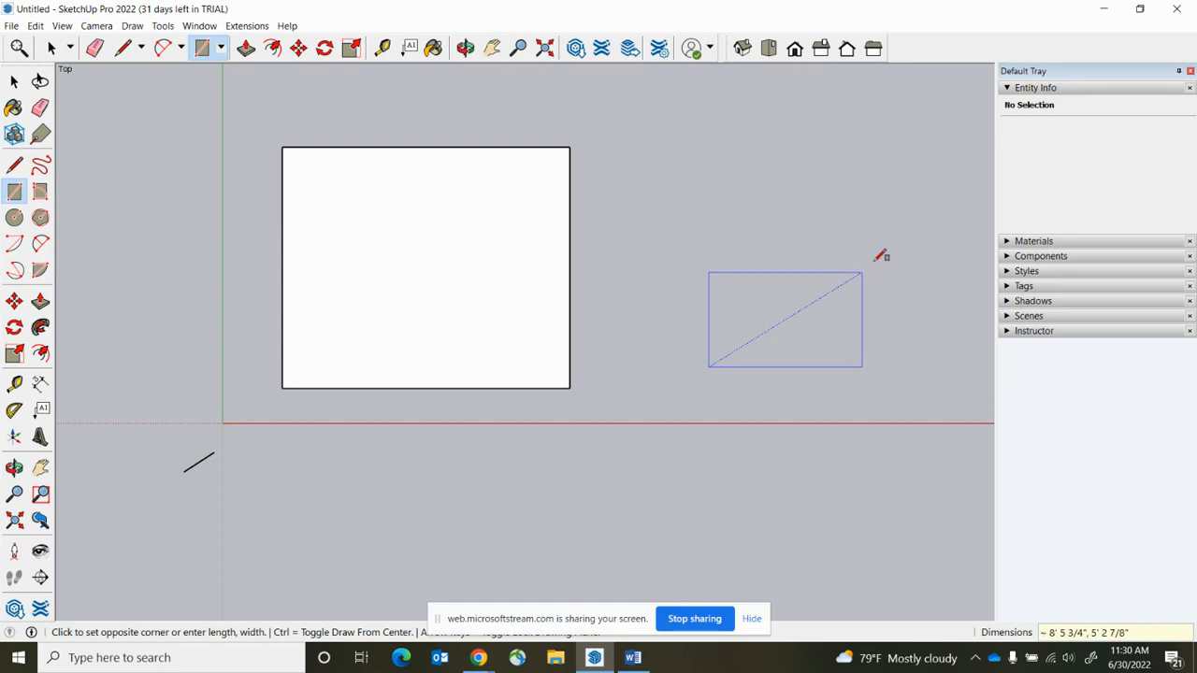
text(15)
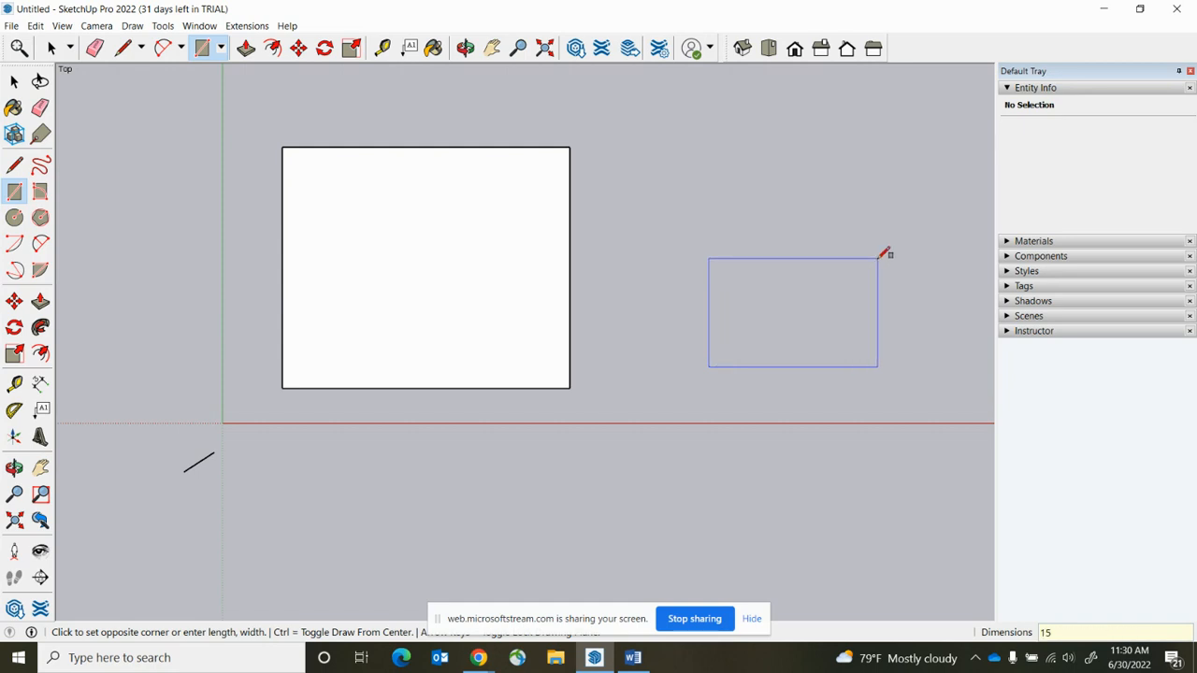
text('6')
text(,13)
text(")
key(Return)
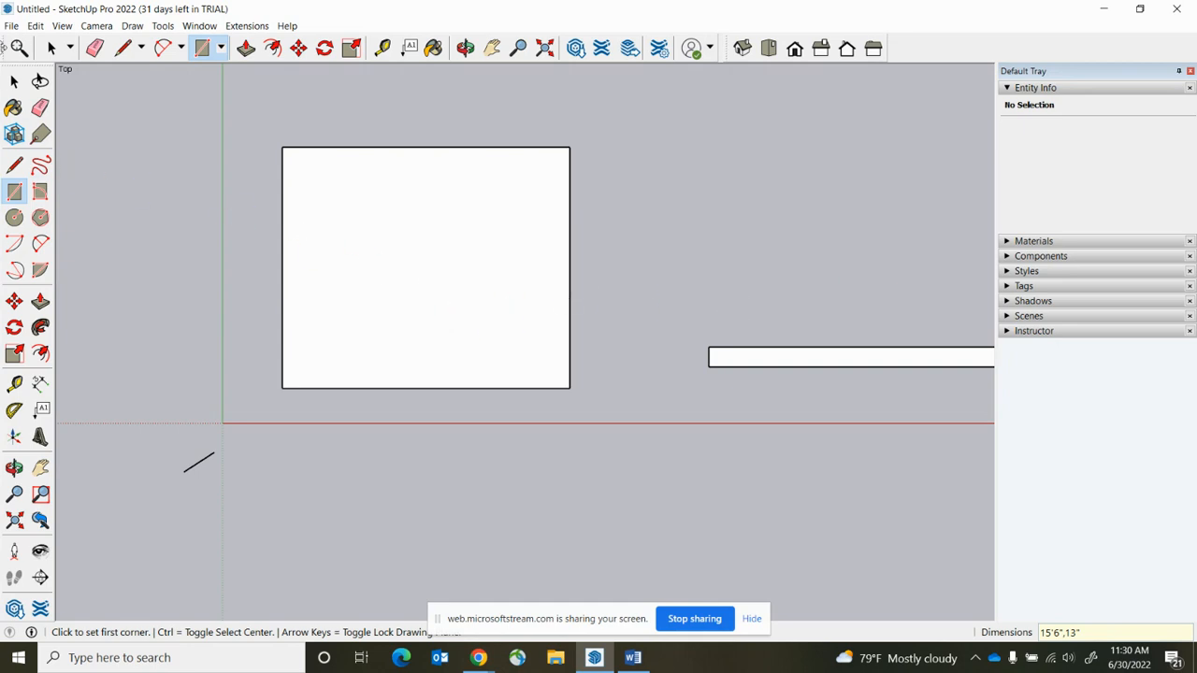
- Delete the narrow rectangle's face together with its edges
click(51, 48)
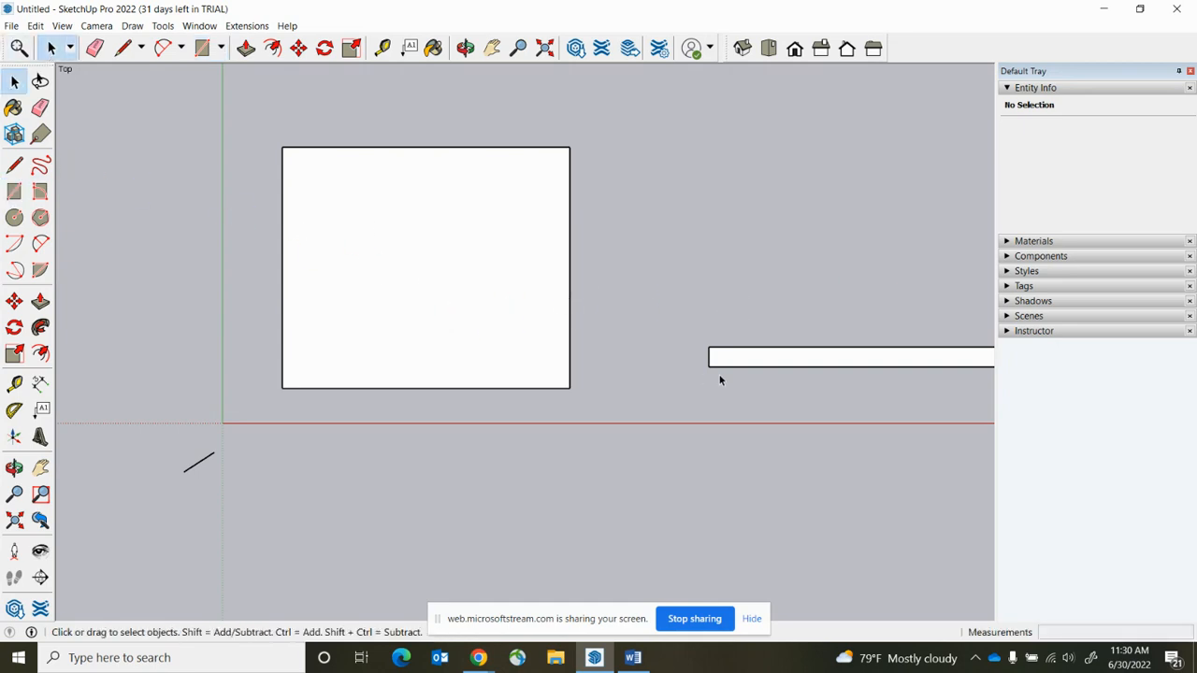
double_click(773, 363)
key(Delete)
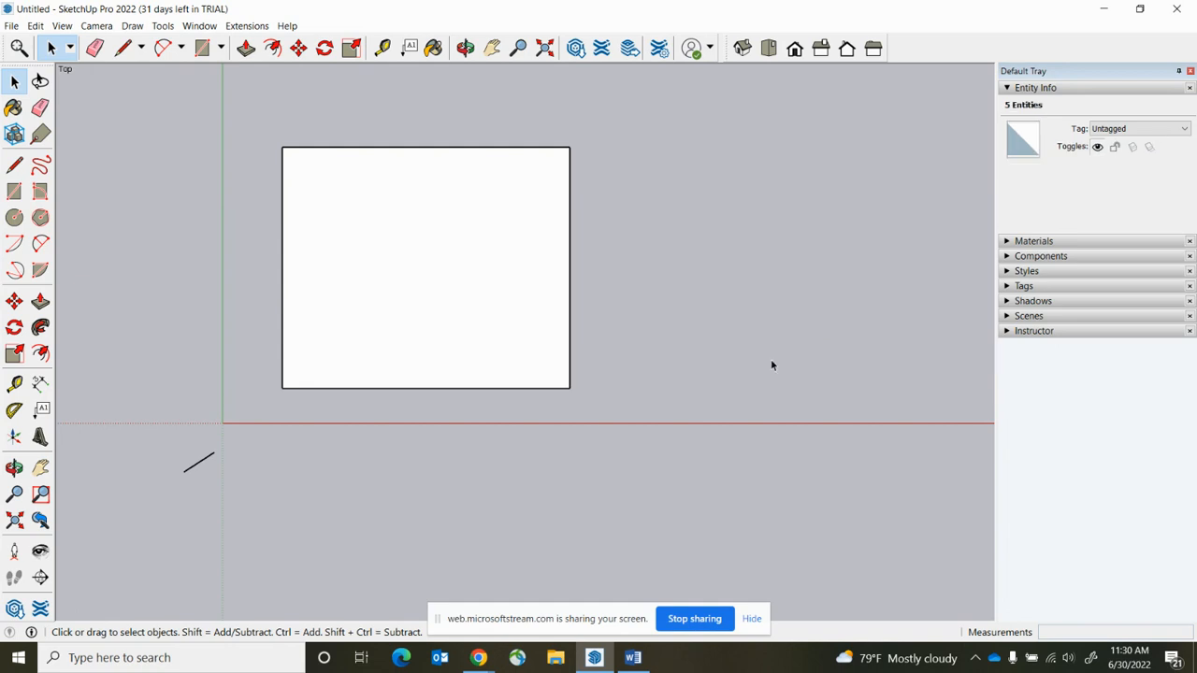
- Draw a 15'6" by 13' rectangle in the empty area beside the line-drawn room using the Rectangle tool
click(201, 47)
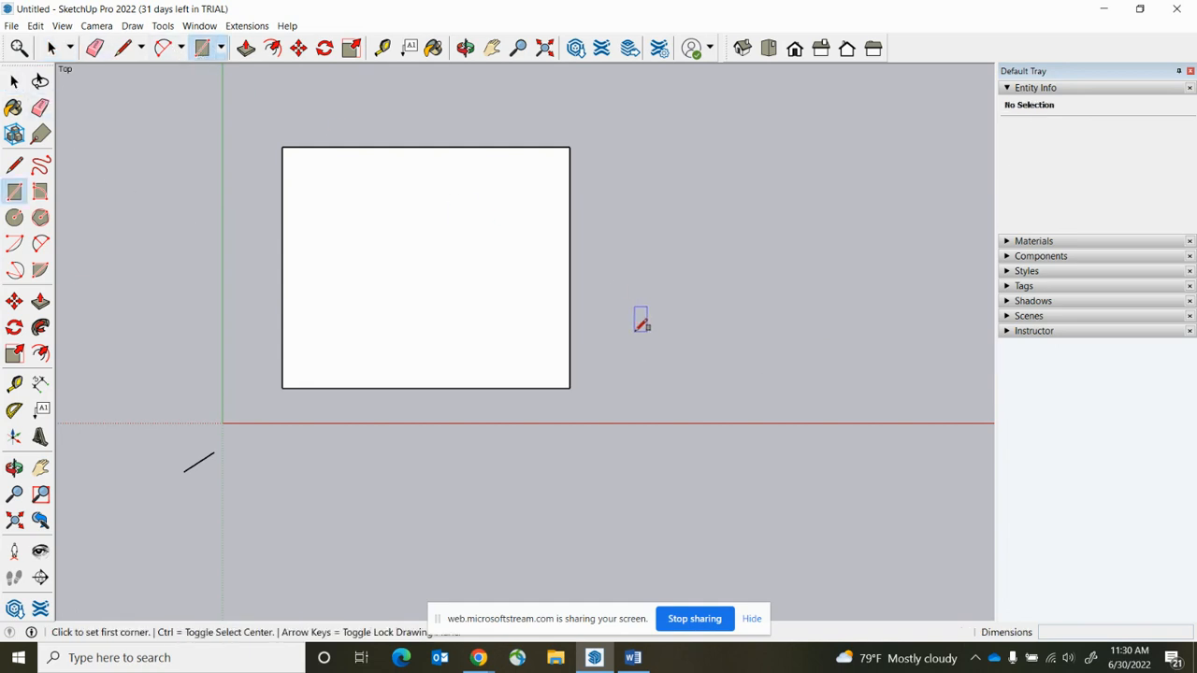
click(686, 322)
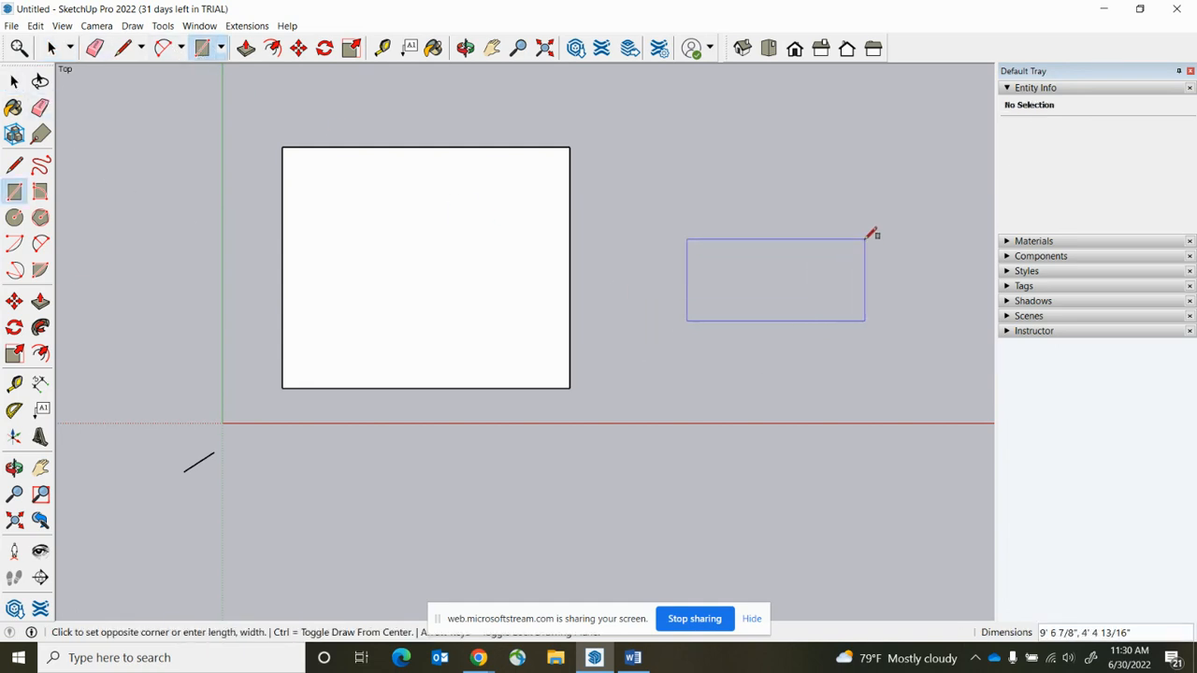
text(15'6",13)
key(Return)
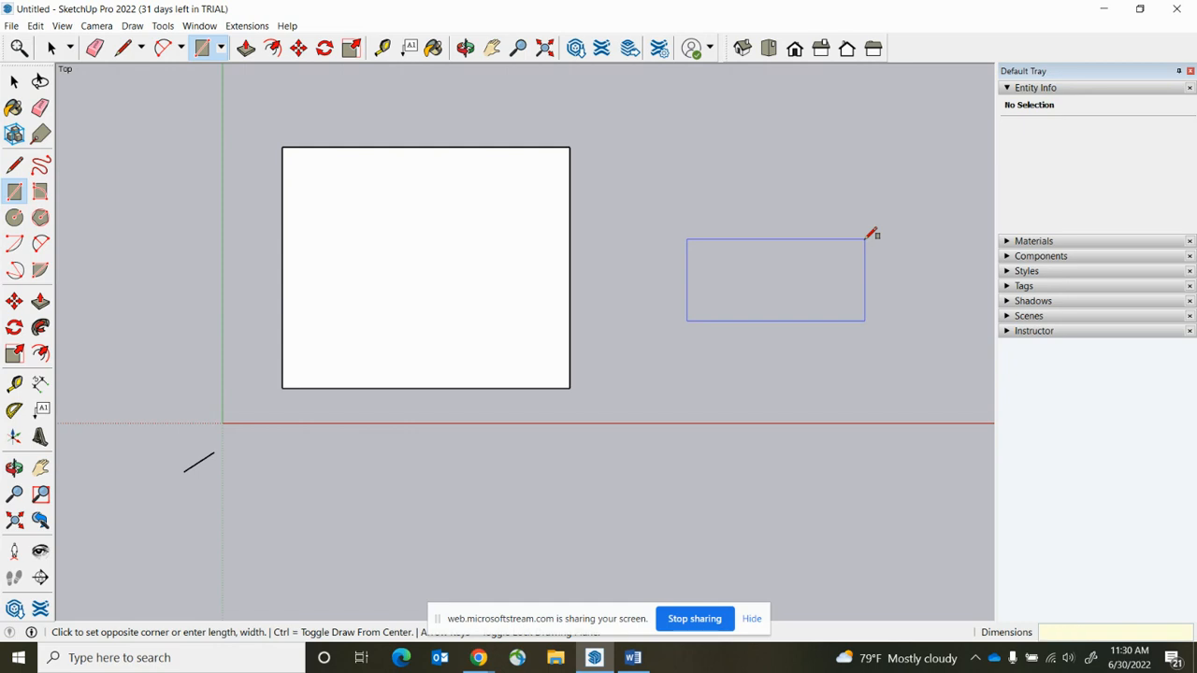
text(15'6",13')
key(Return)
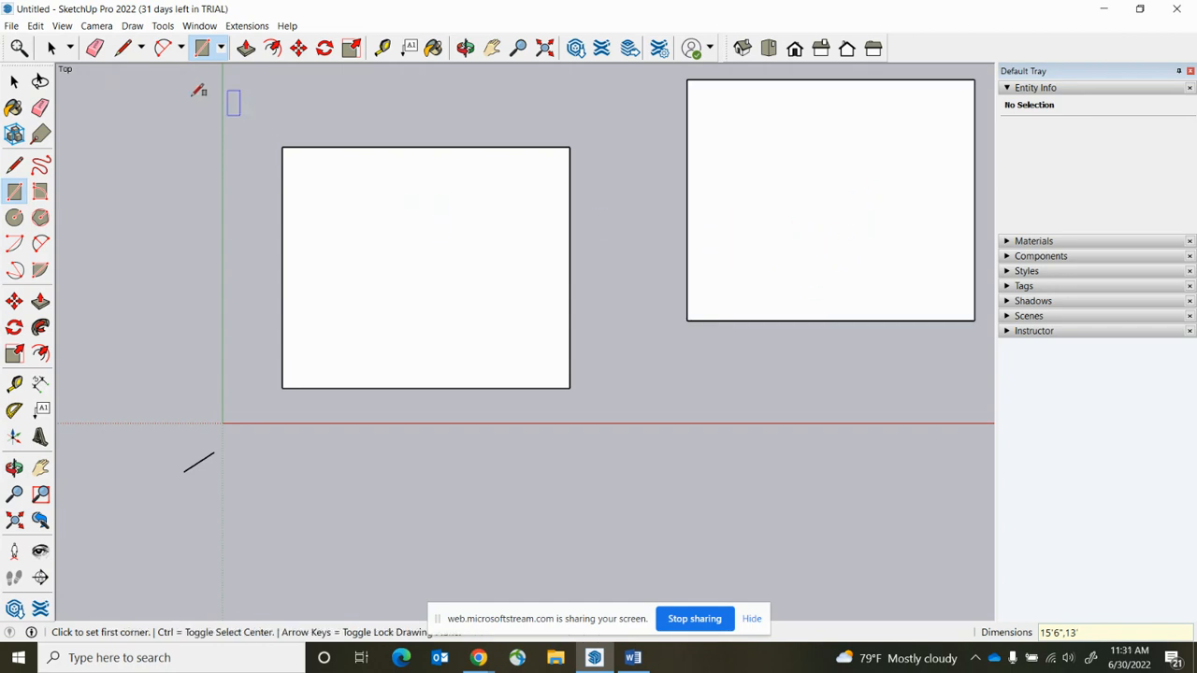
- Delete the room outline drawn with lines, including its face
click(51, 48)
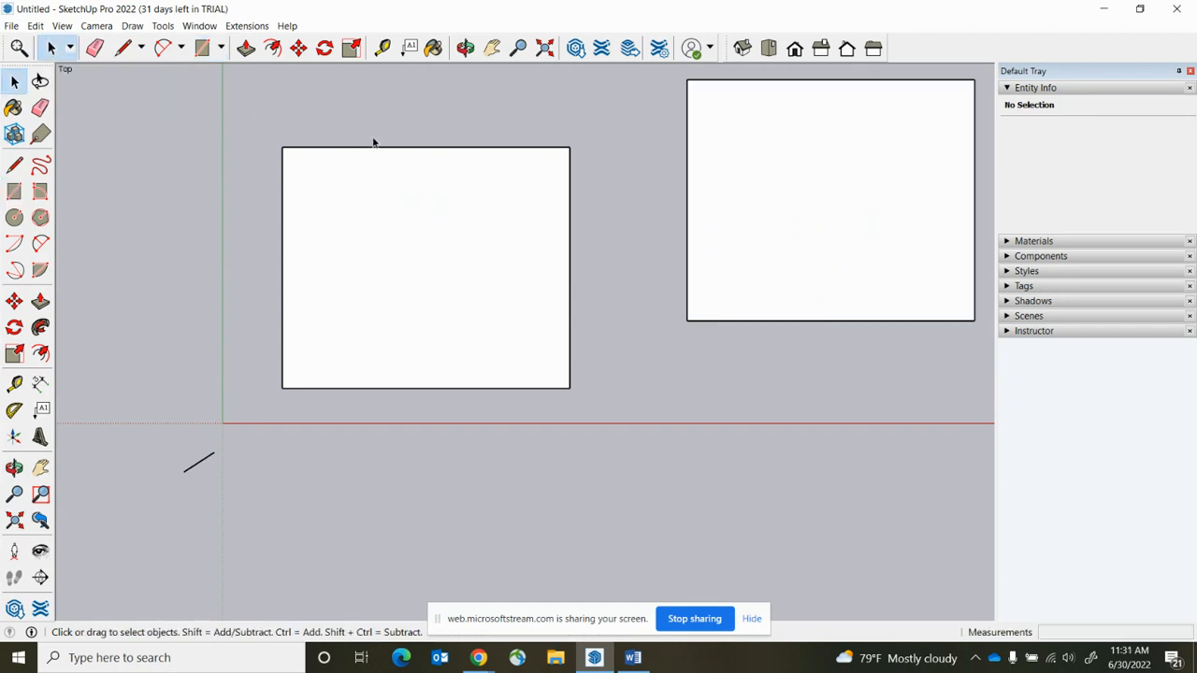
drag(269, 125, 600, 390)
key(Delete)
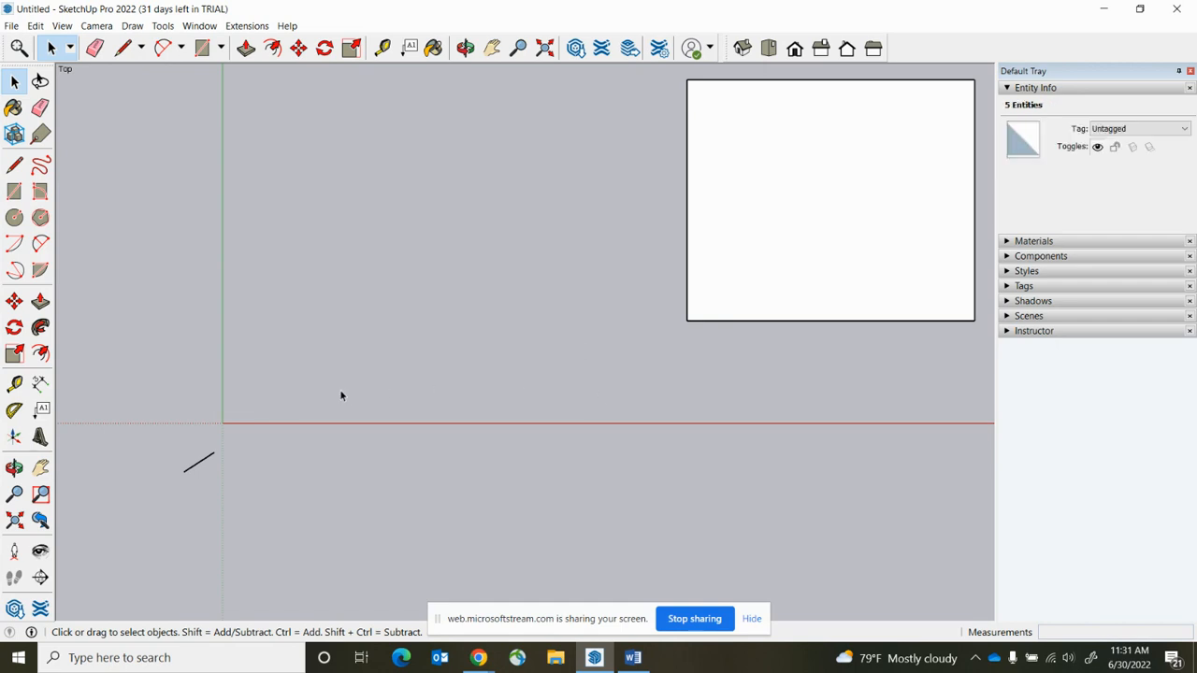
- Delete the scale figure component near the origin
click(201, 465)
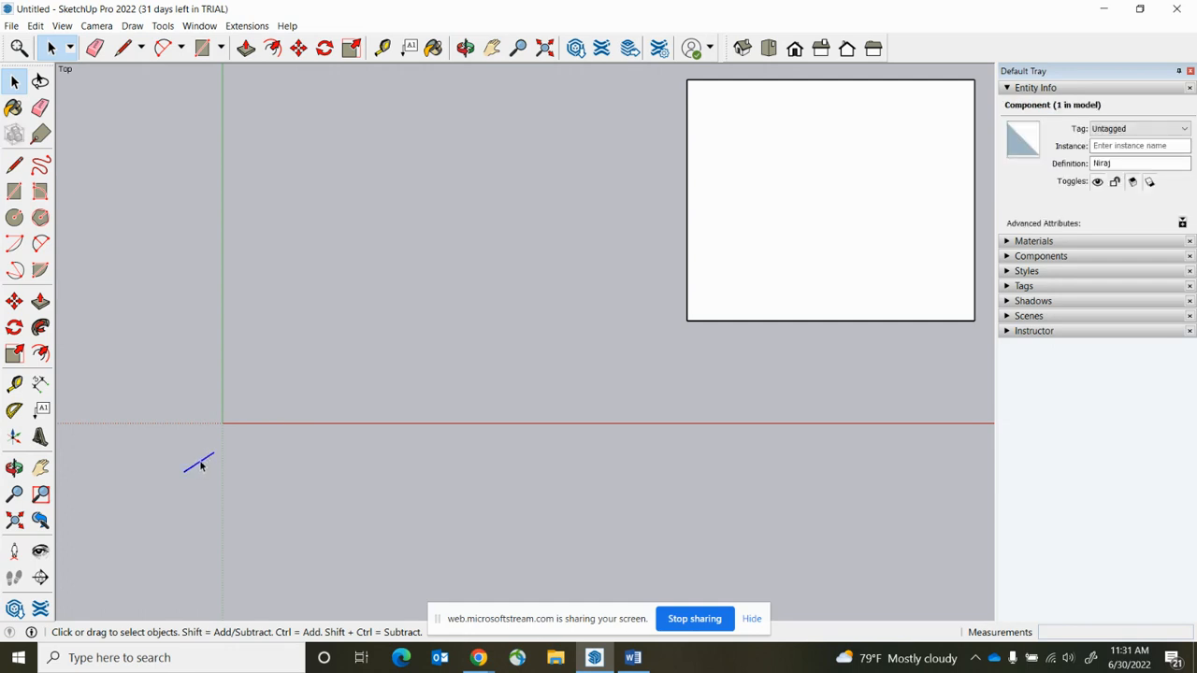
key(Delete)
scroll(116, 489, down, 1)
scroll(804, 155, up, 1)
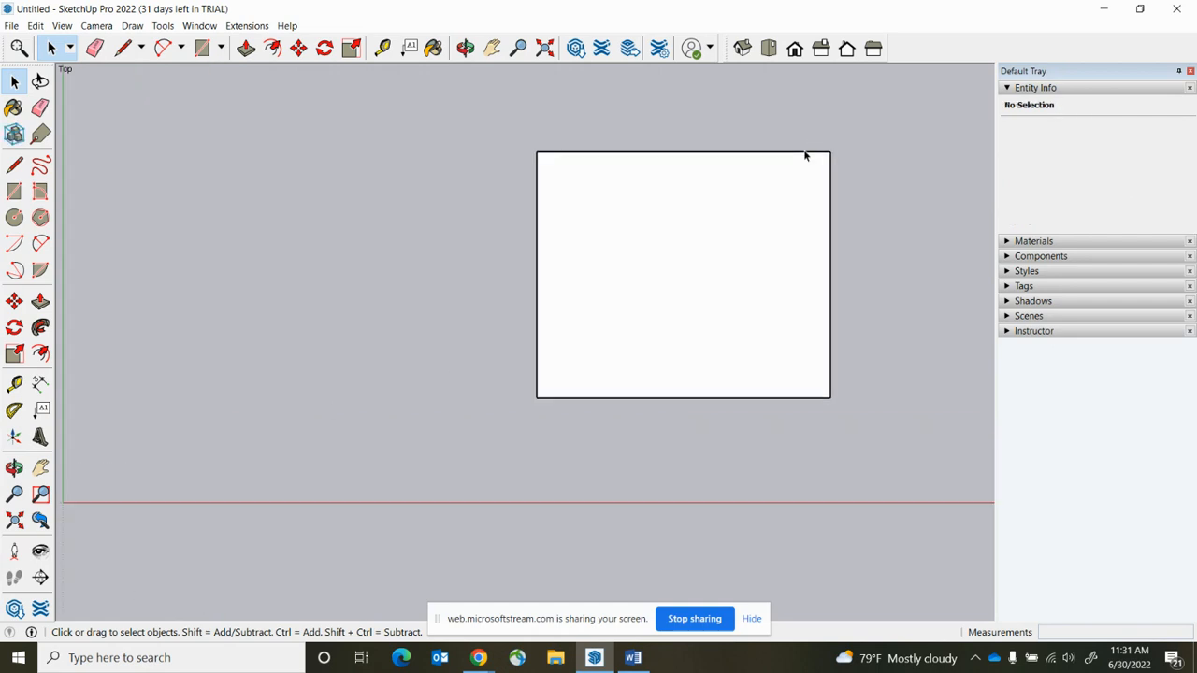
scroll(766, 156, down, 1)
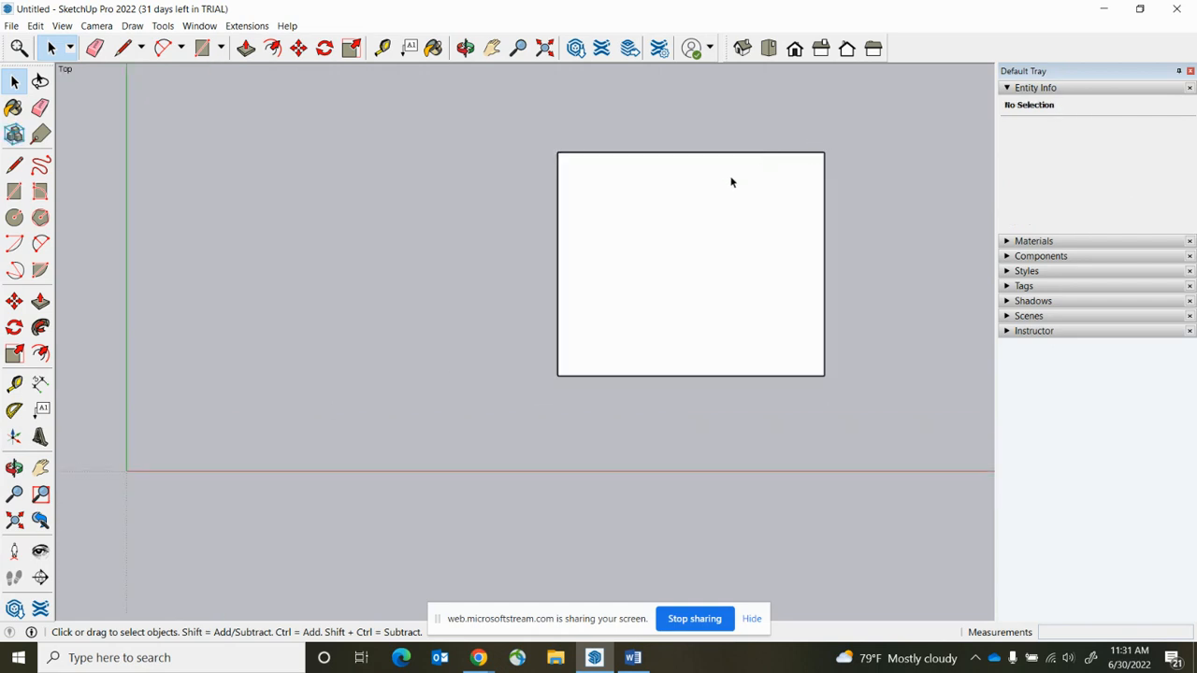
- Check the wall thickness in the Word assignment and offset the room rectangle outward by 4.5" in SketchUp
click(272, 48)
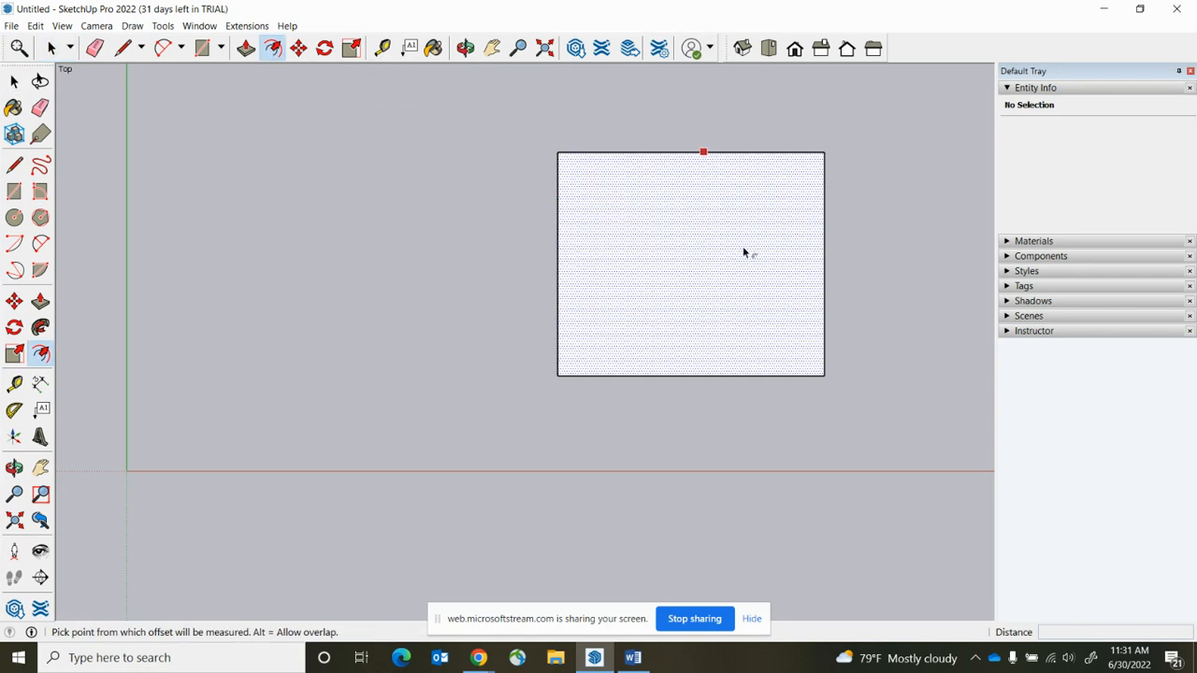
click(633, 658)
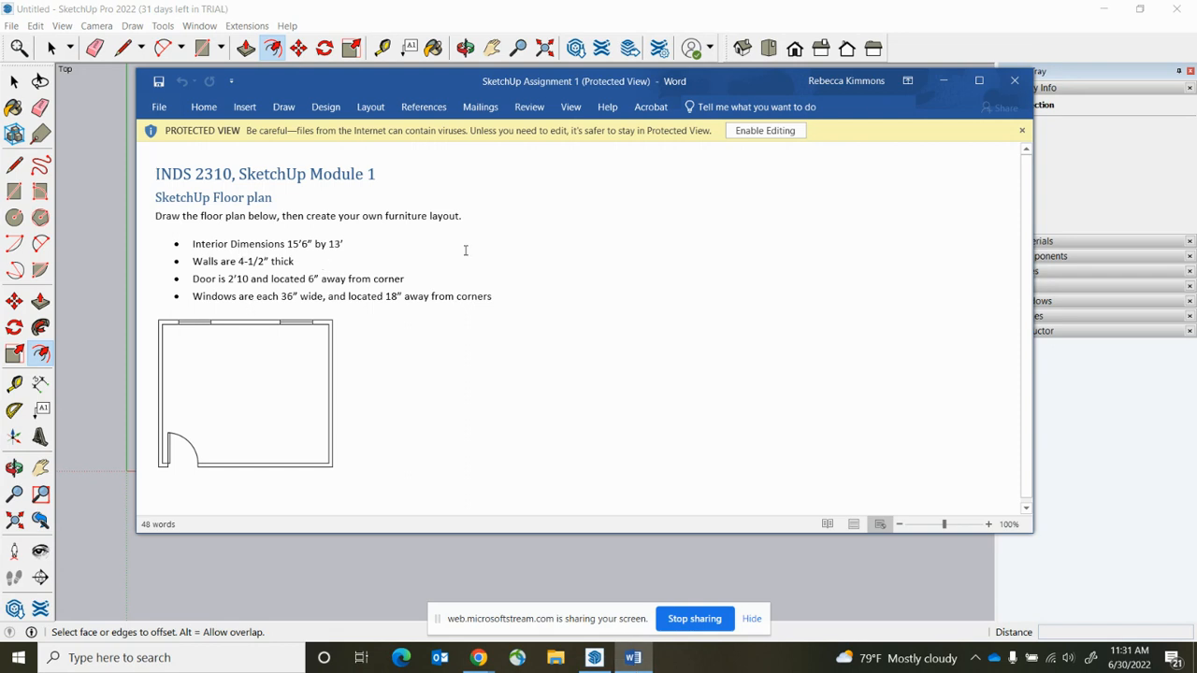
click(949, 76)
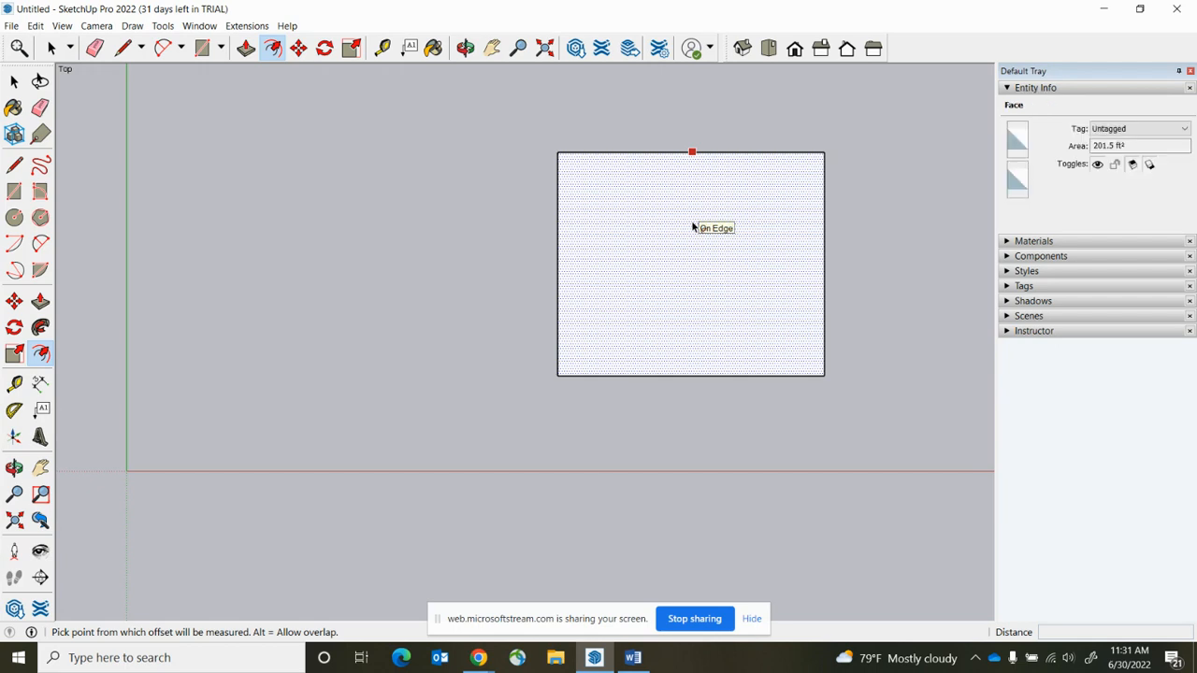
click(679, 227)
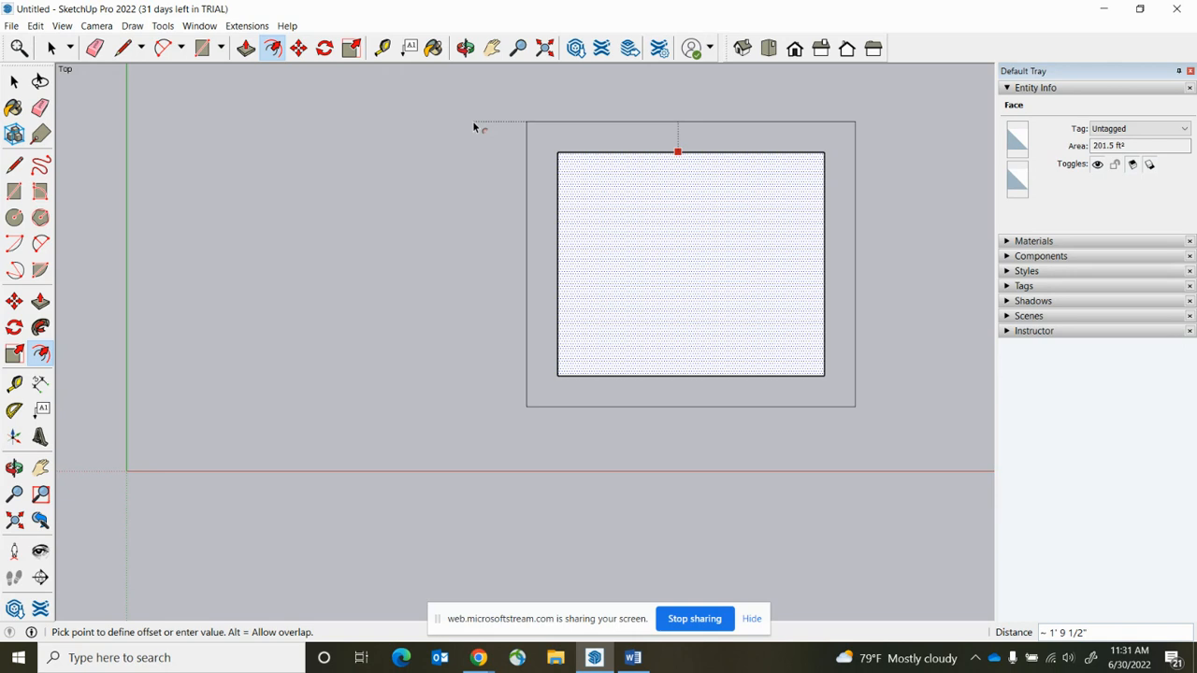
text(4)
key(Return)
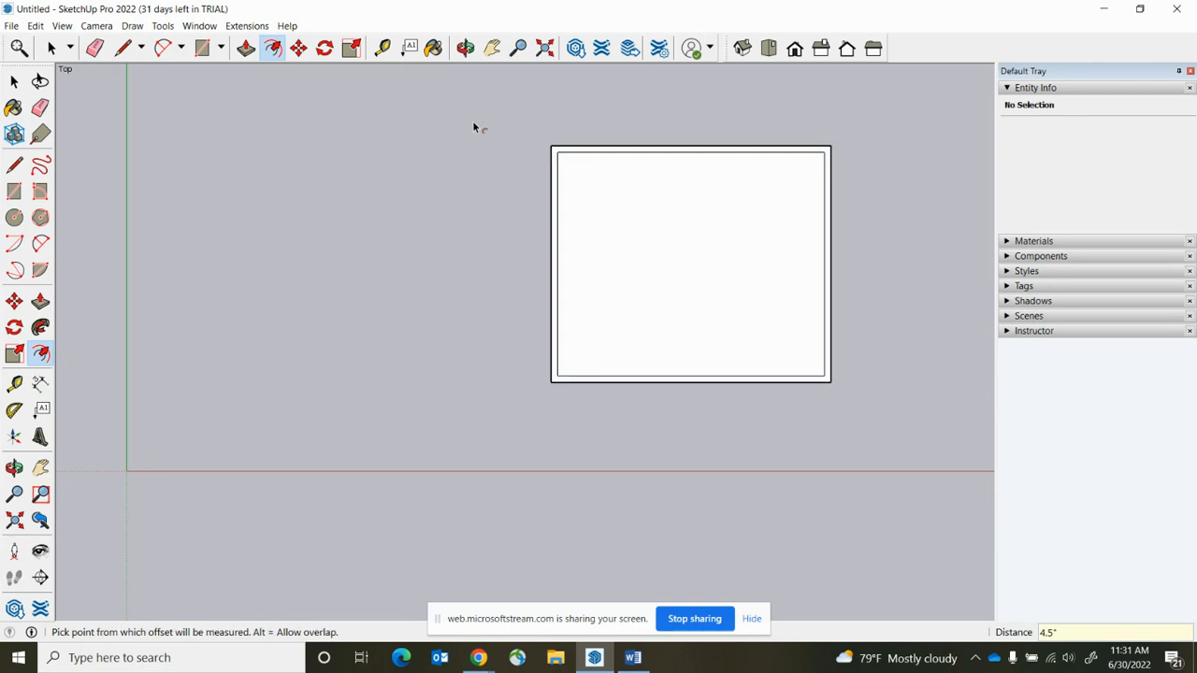
- Delete the face inside the inner rectangle, leaving only the wall outline, and inspect it in isometric and top views
click(51, 48)
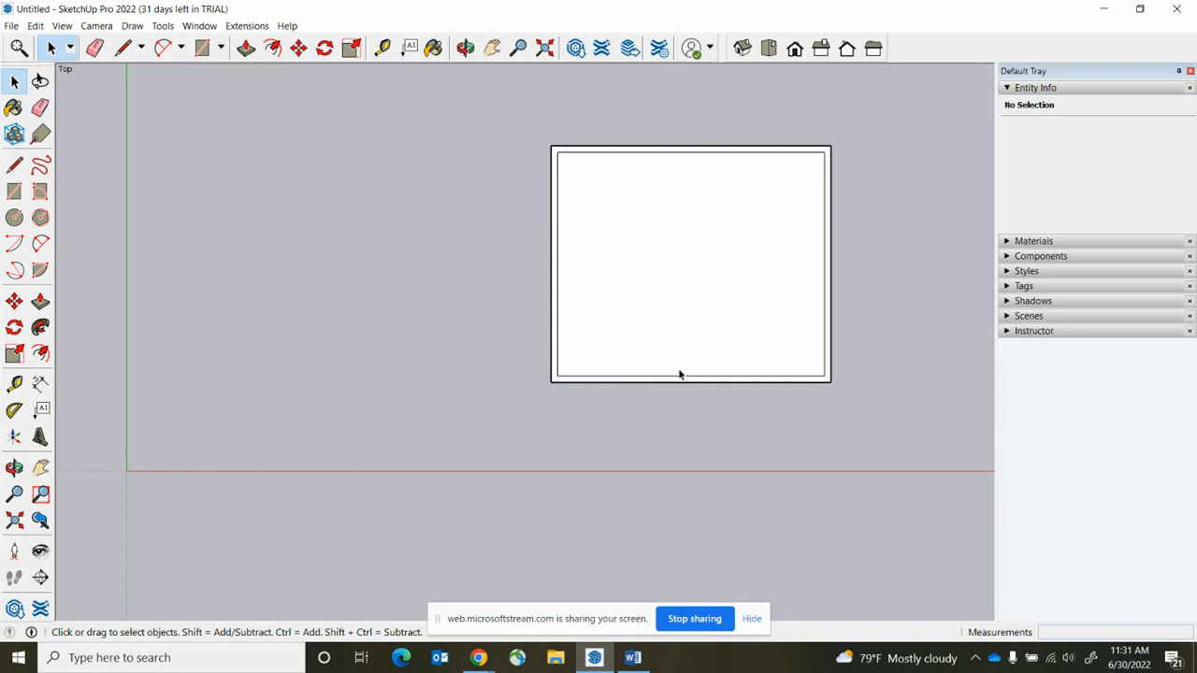
click(714, 270)
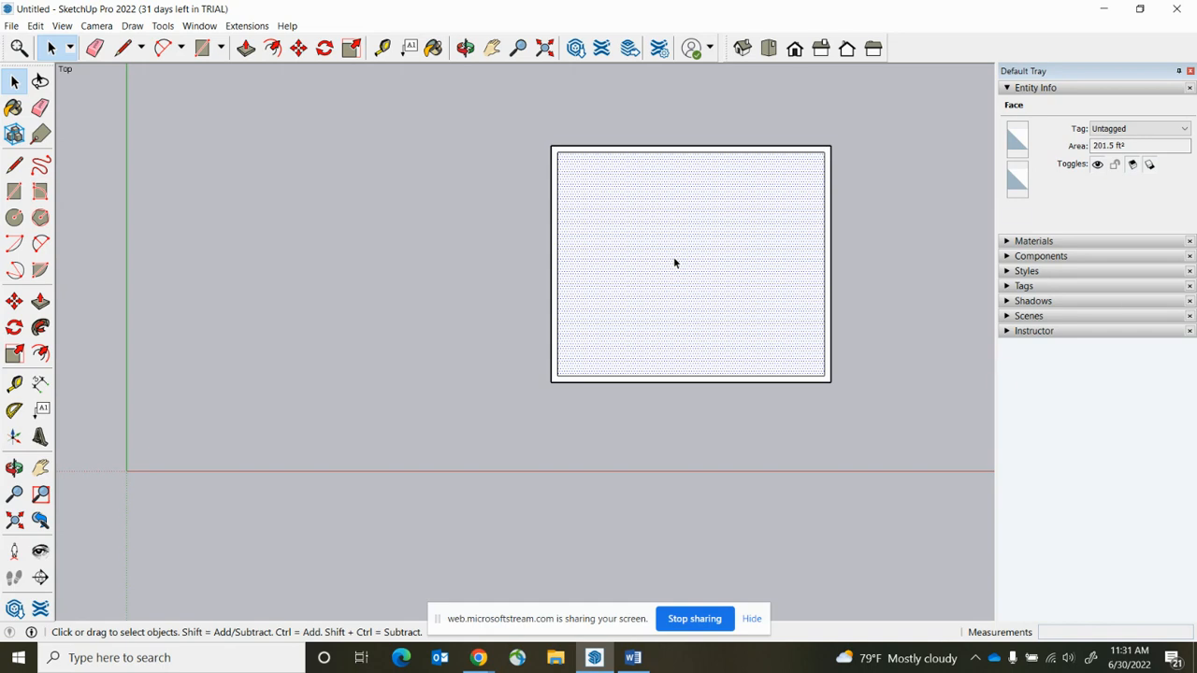
key(Delete)
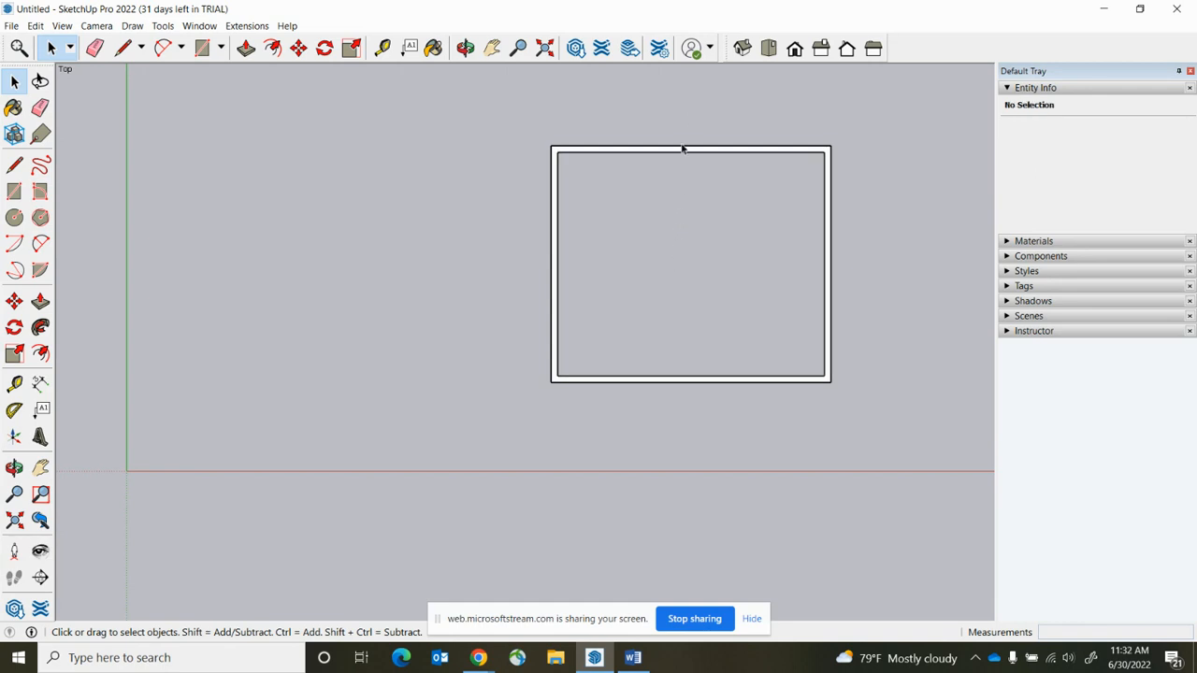
click(745, 51)
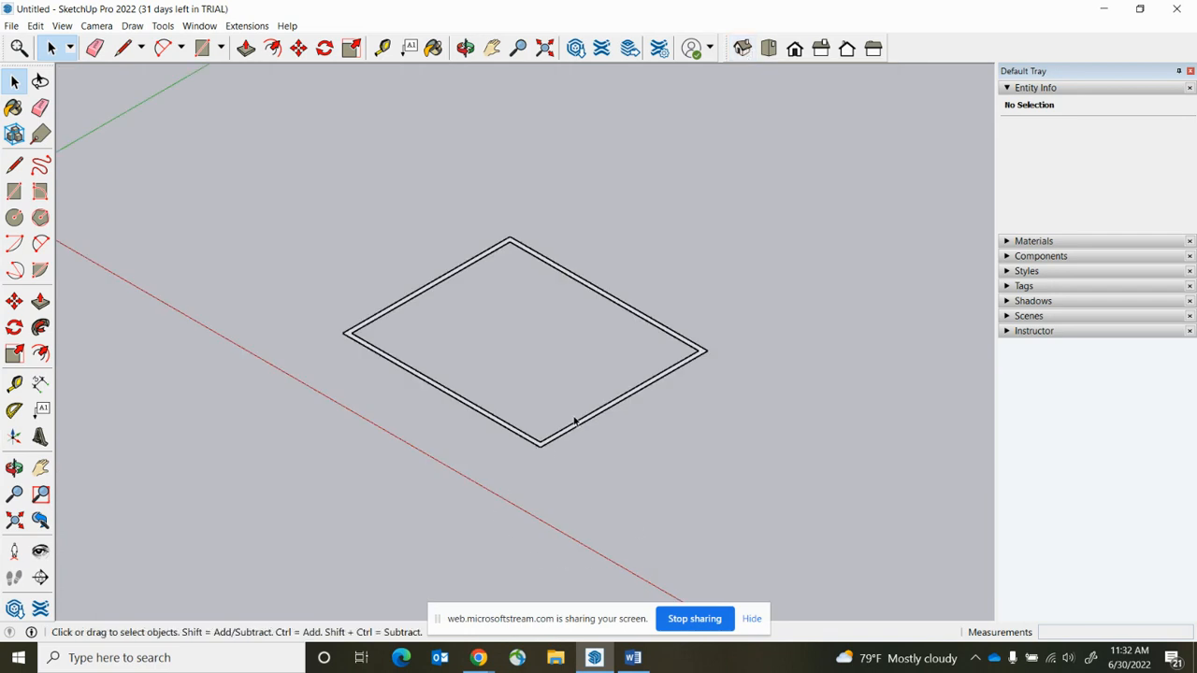
click(768, 49)
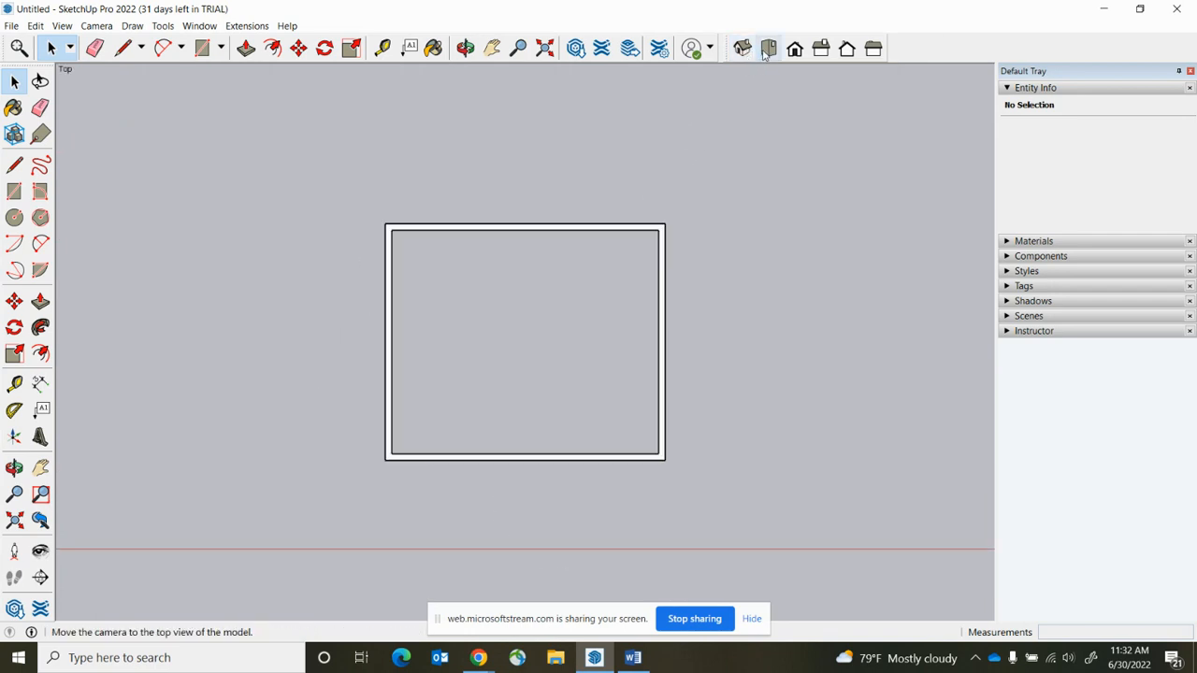
- Check the door placement in the Word assignment and set a guide point 6" from the lower-left inner corner along the lower wall
click(633, 658)
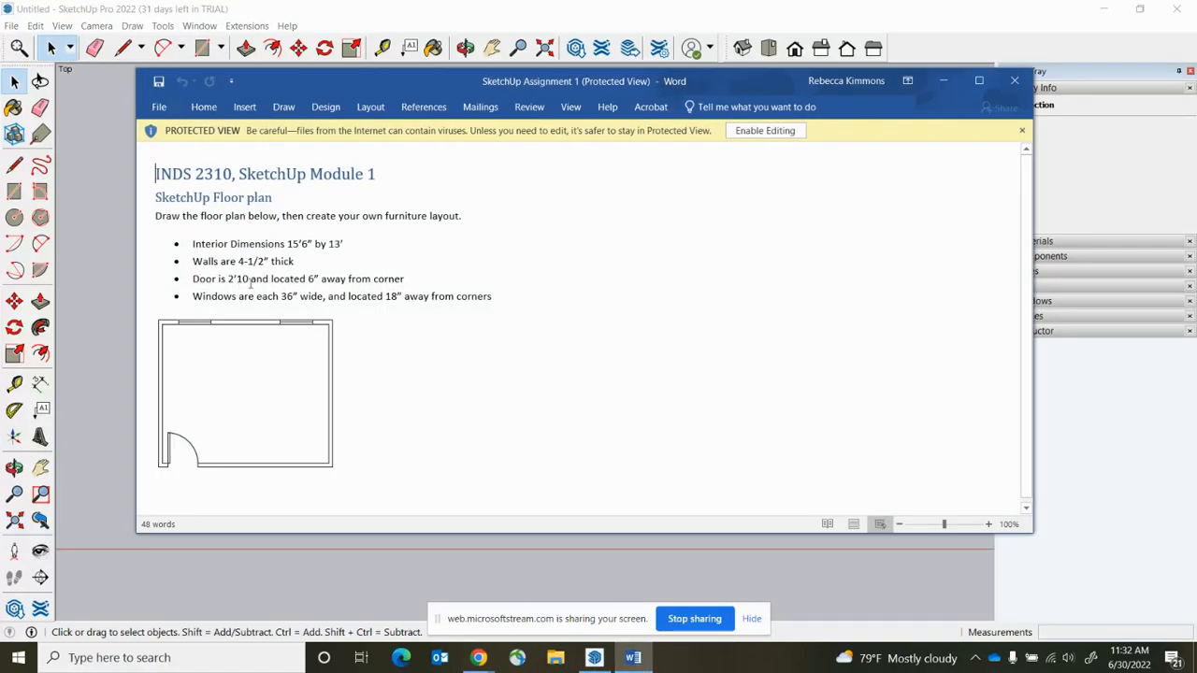
click(943, 83)
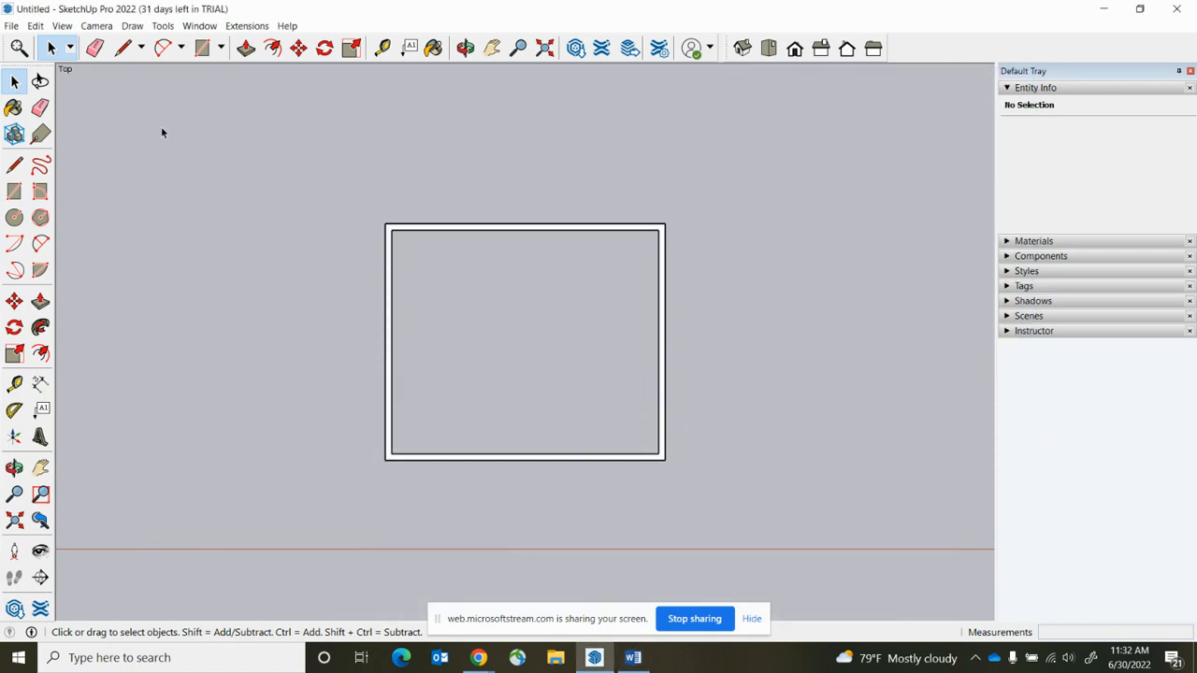
click(382, 51)
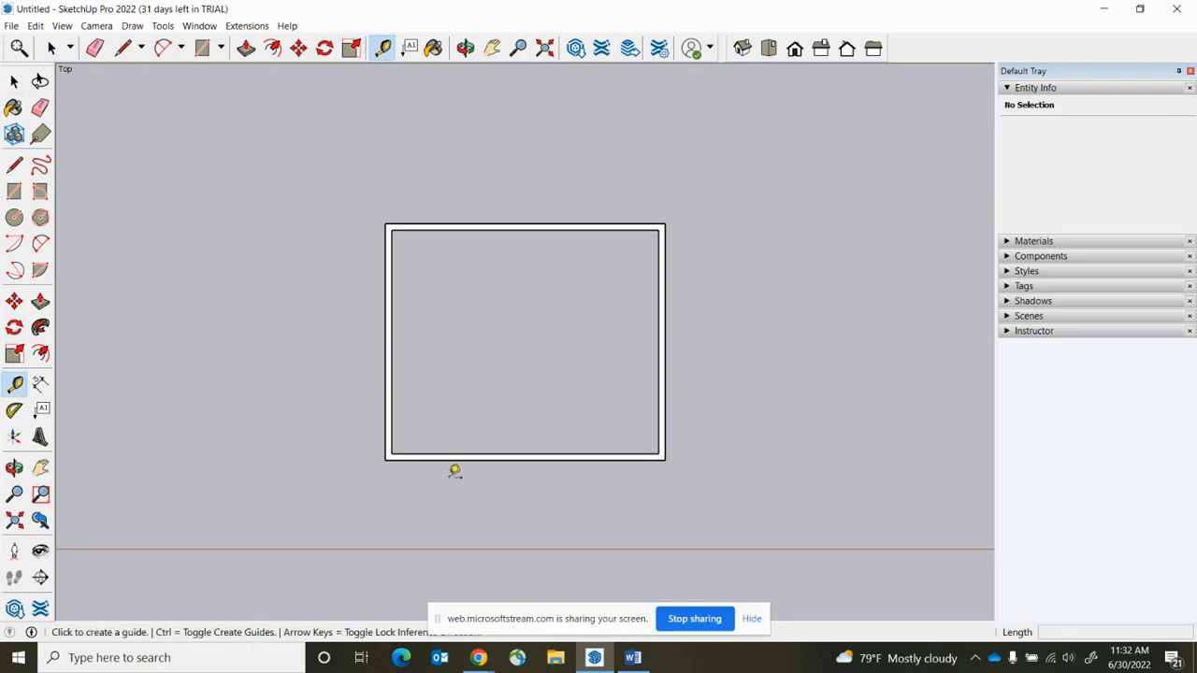
scroll(421, 470, up, 1)
scroll(421, 470, up, 2)
scroll(427, 441, up, 1)
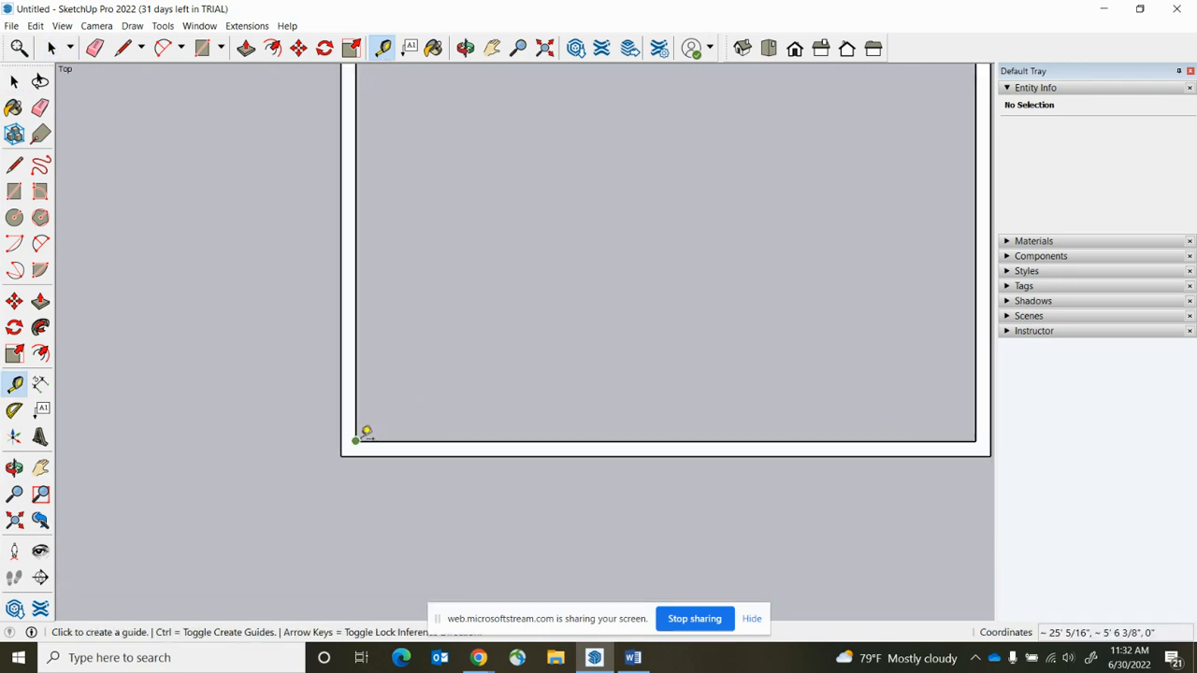
click(363, 435)
text(6)
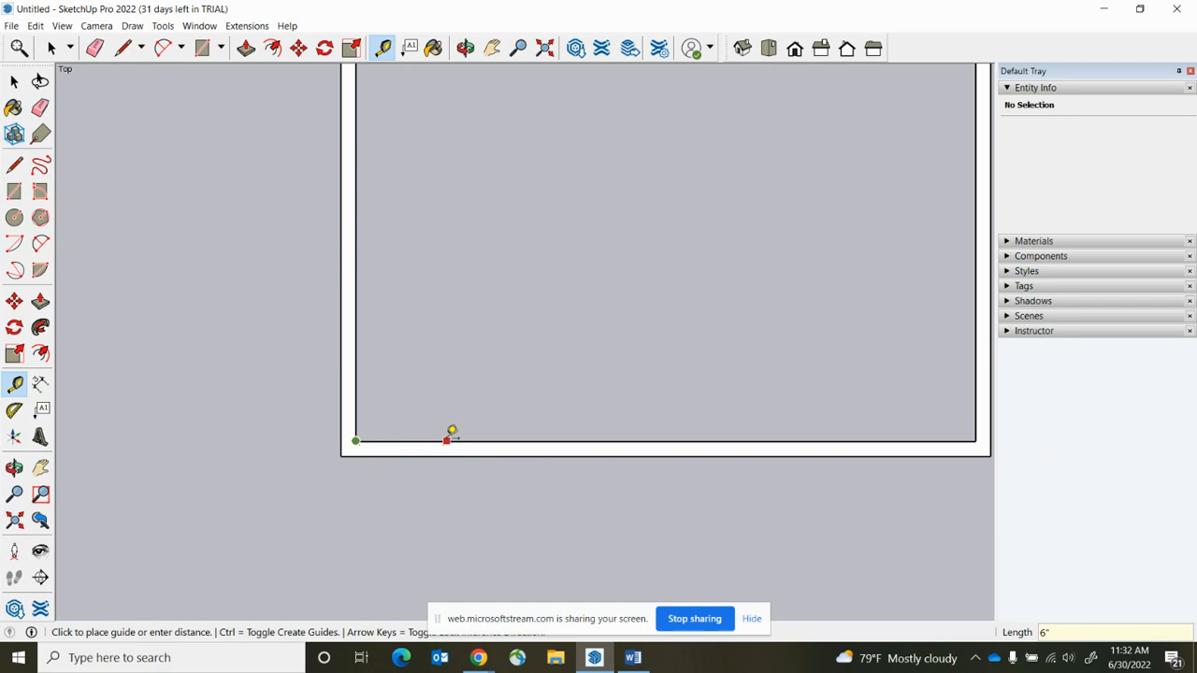
key(Return)
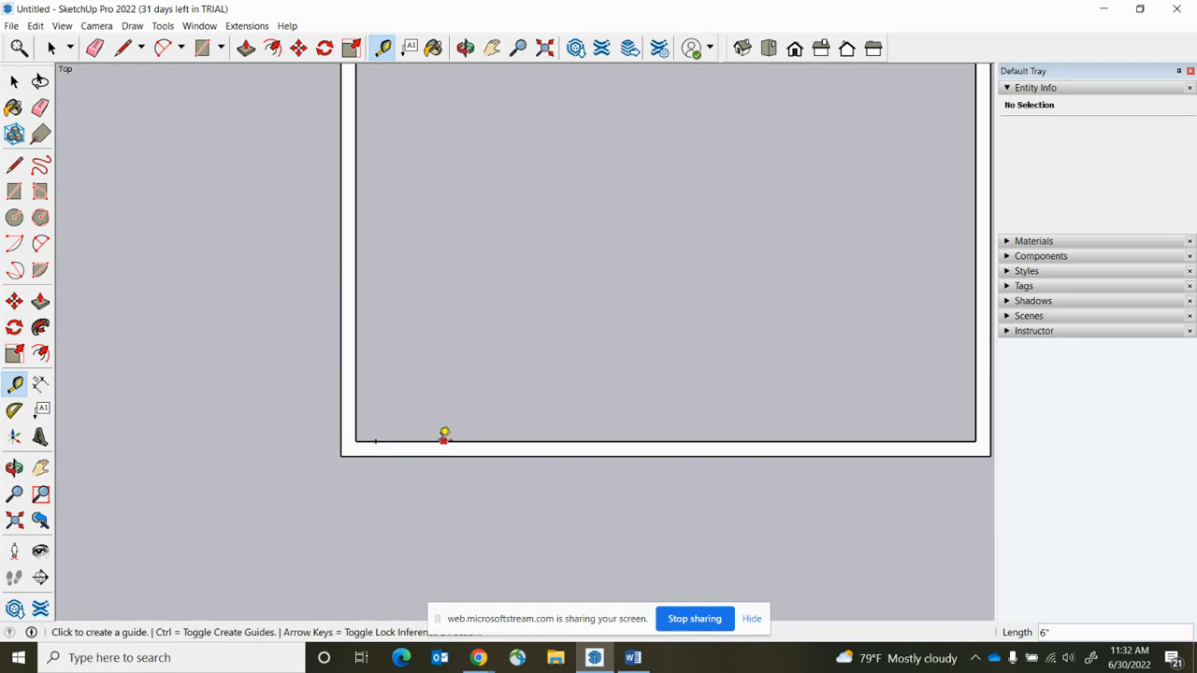
- Place a second guide point 2'10" from the first one along the inner edge of the lower wall
scroll(387, 435, up, 1)
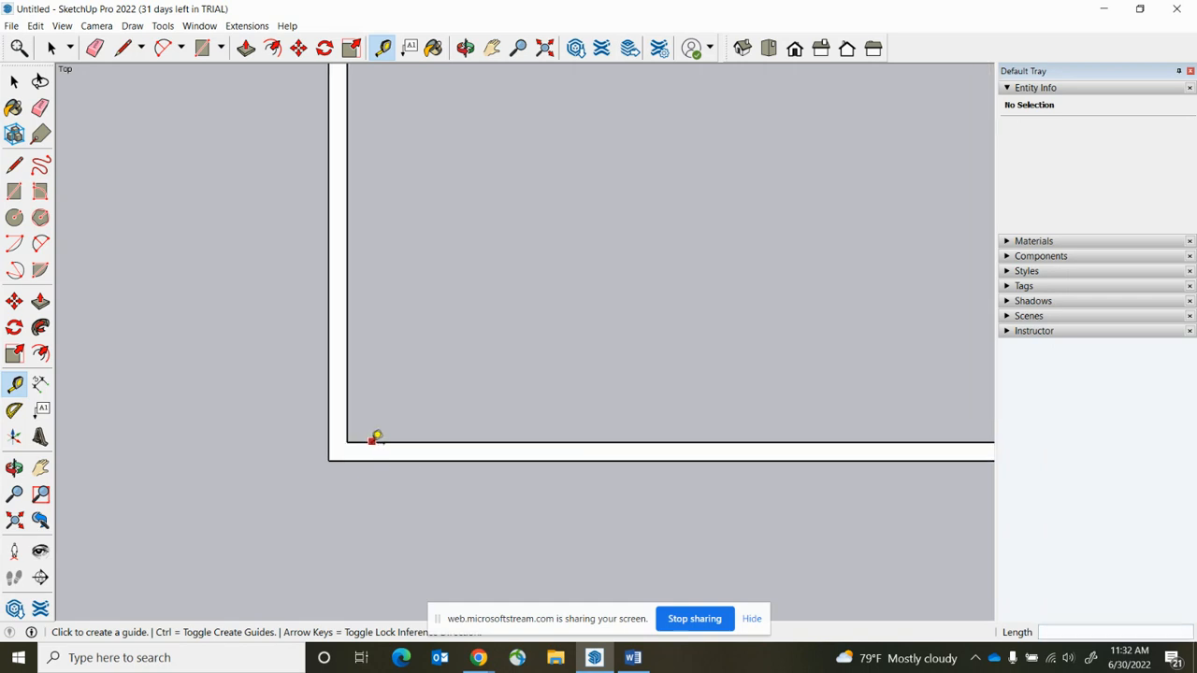
scroll(374, 440, up, 2)
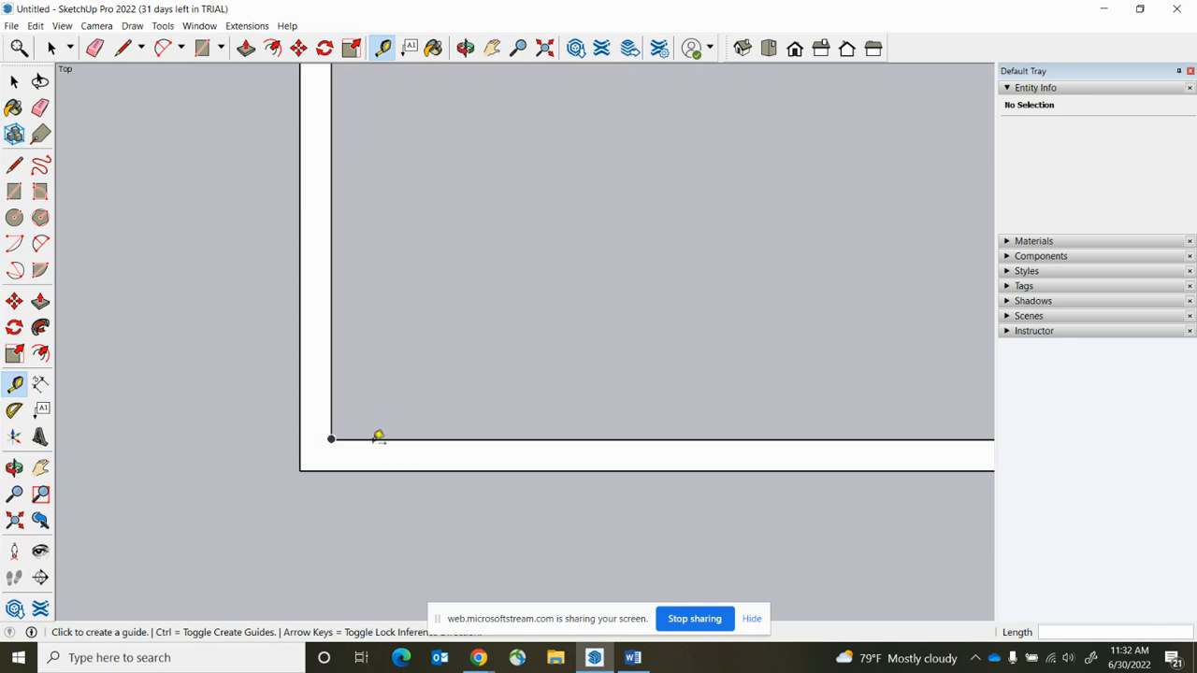
scroll(379, 433, up, 2)
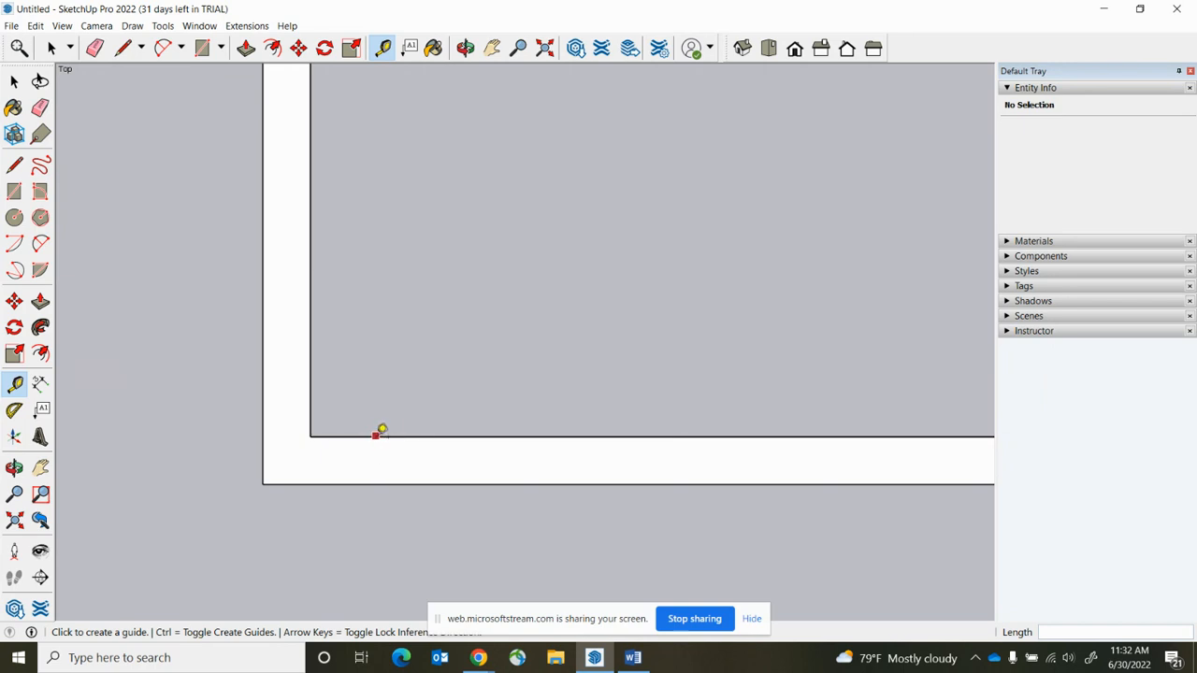
scroll(377, 432, up, 1)
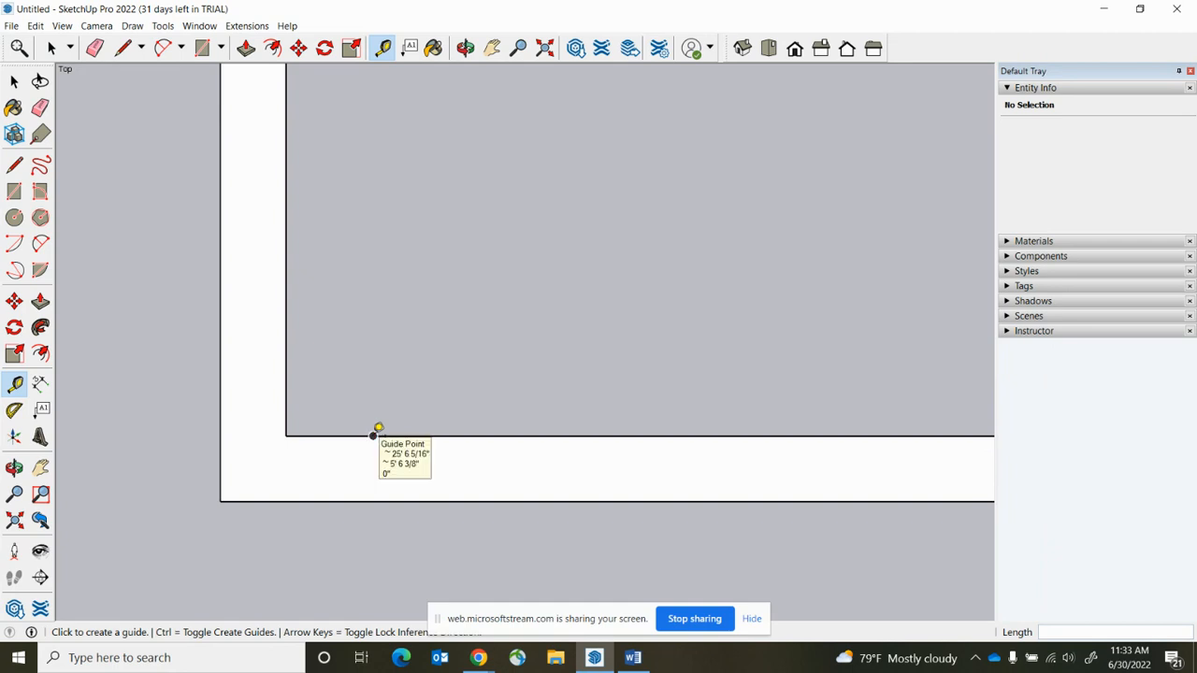
click(378, 428)
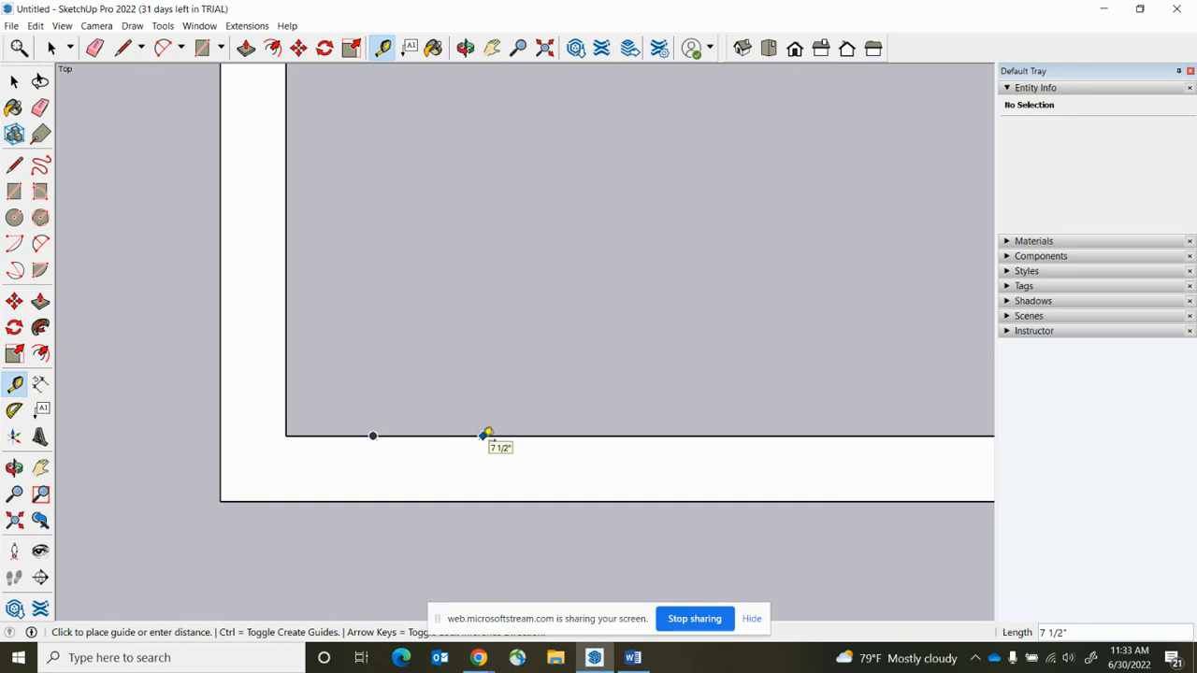
text(2'10")
key(Return)
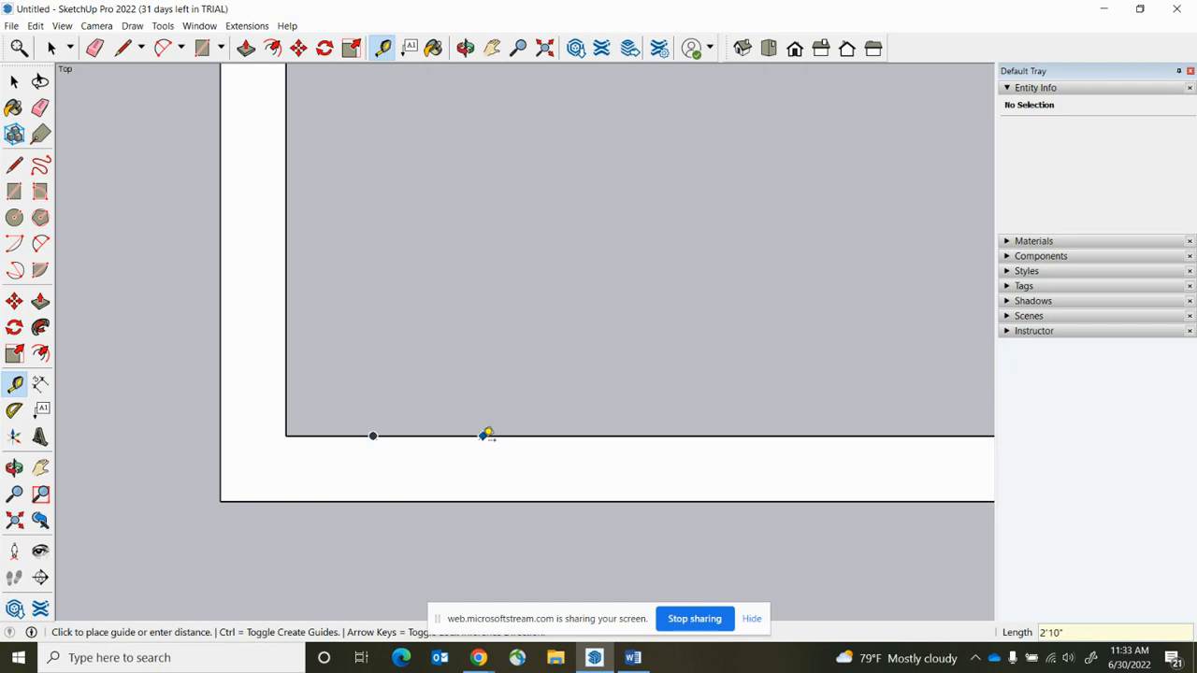
- Draw a line straight across the lower wall's thickness from the guide point nearest the corner to the outer edge
scroll(481, 433, down, 2)
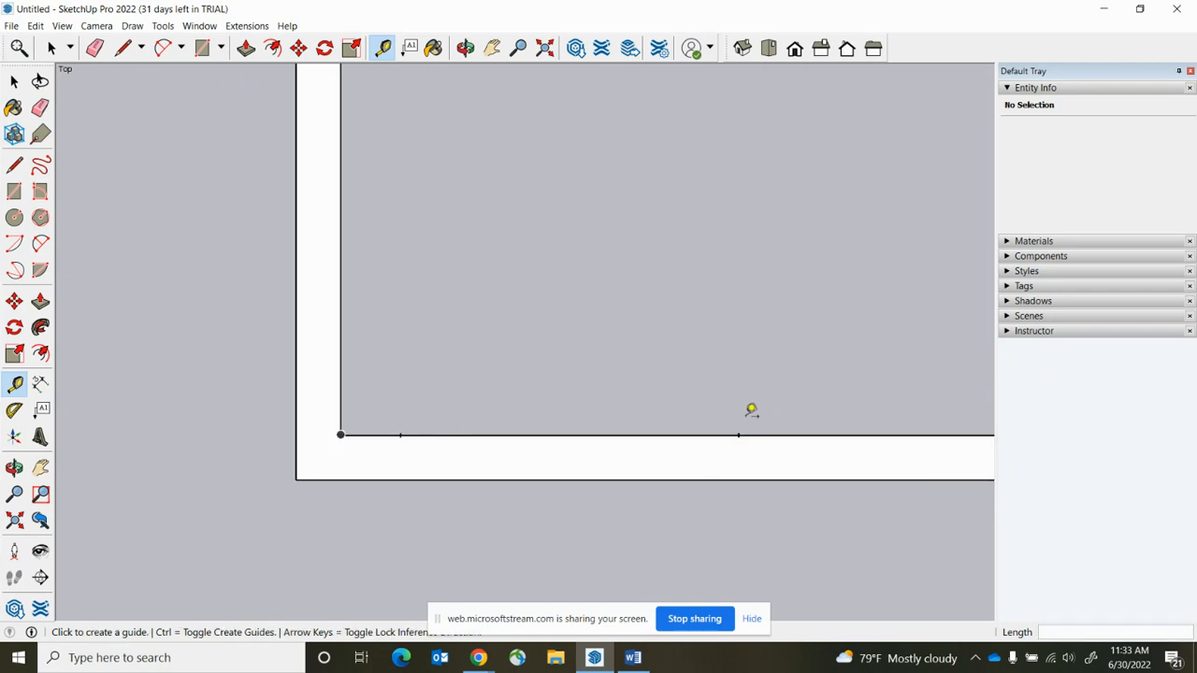
scroll(751, 410, down, 1)
scroll(401, 455, down, 1)
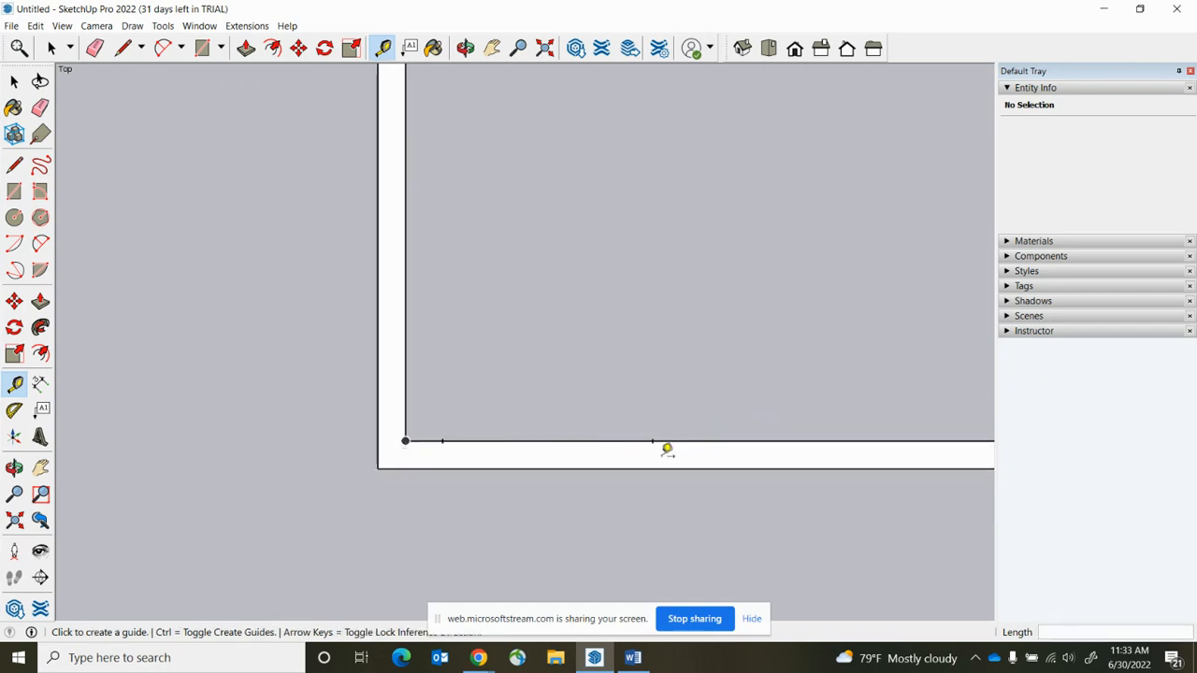
scroll(666, 449, up, 1)
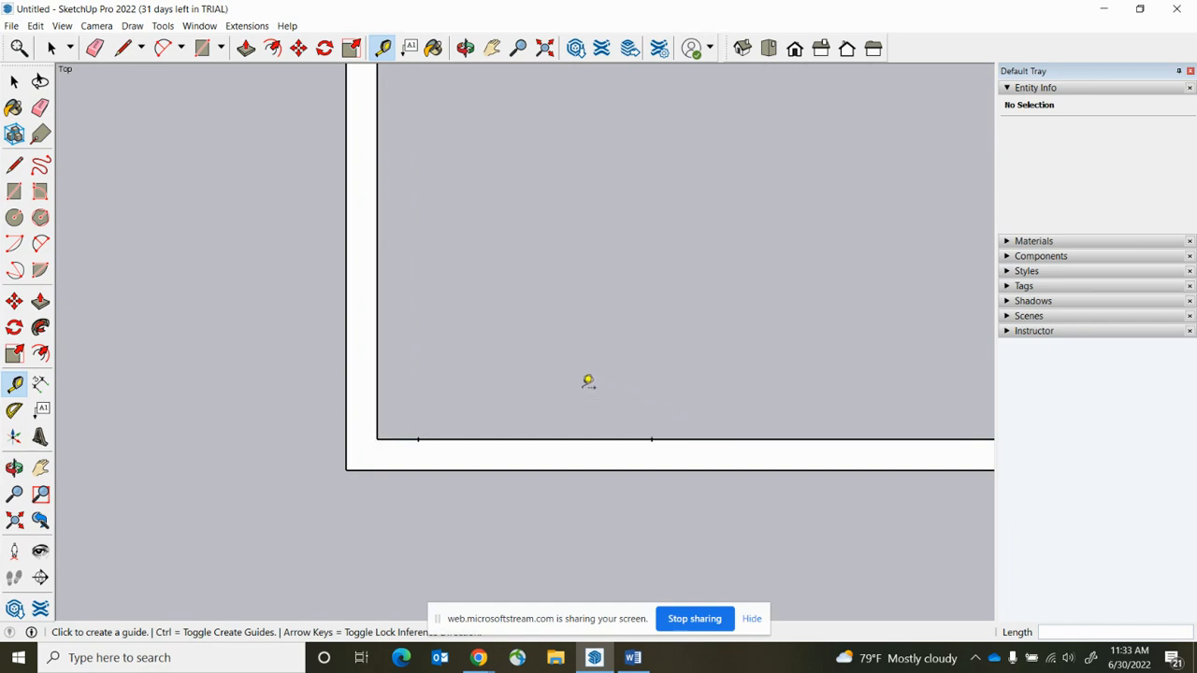
click(117, 54)
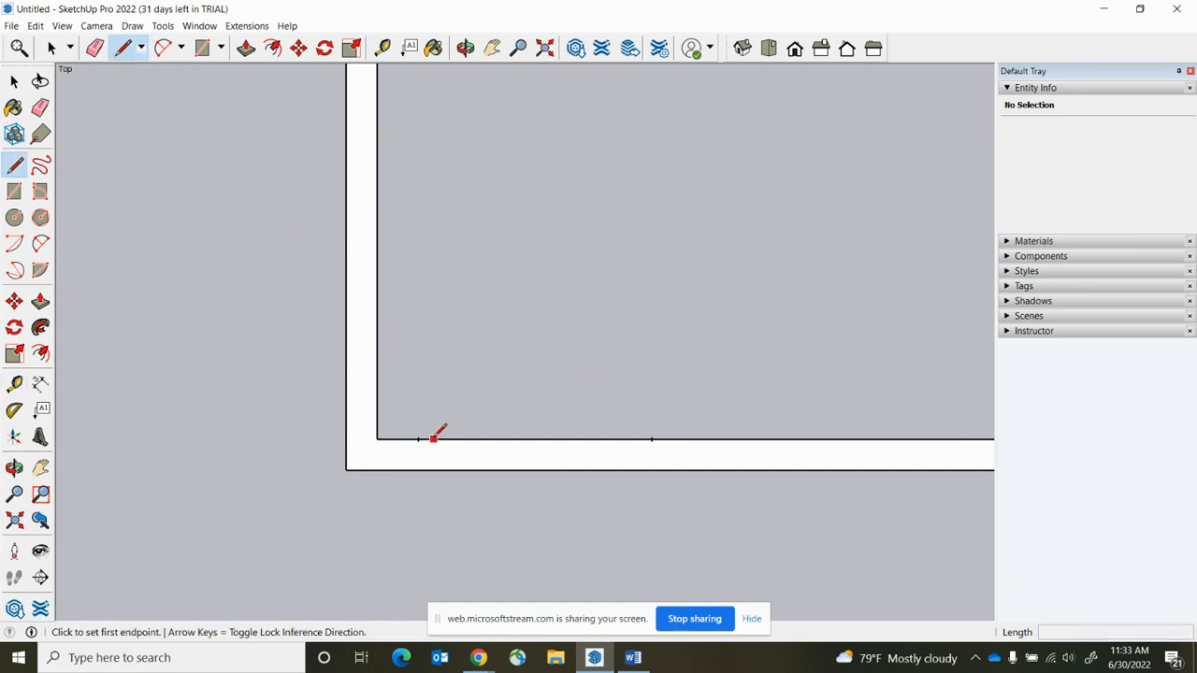
scroll(420, 436, up, 1)
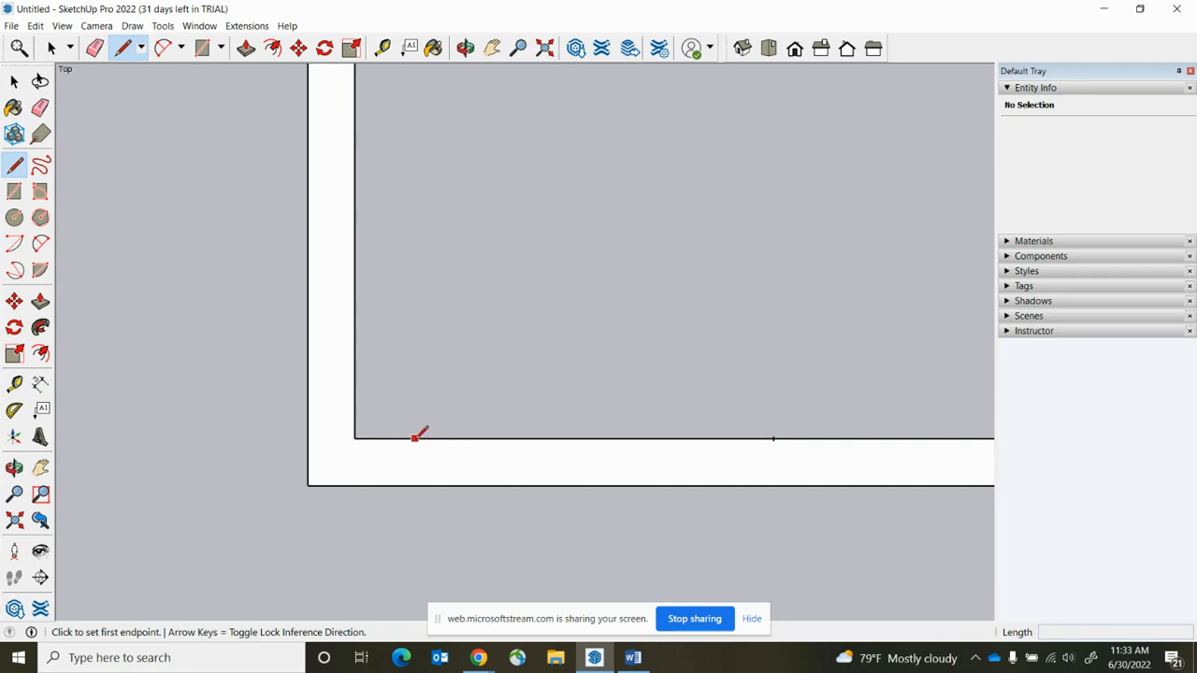
scroll(420, 436, up, 4)
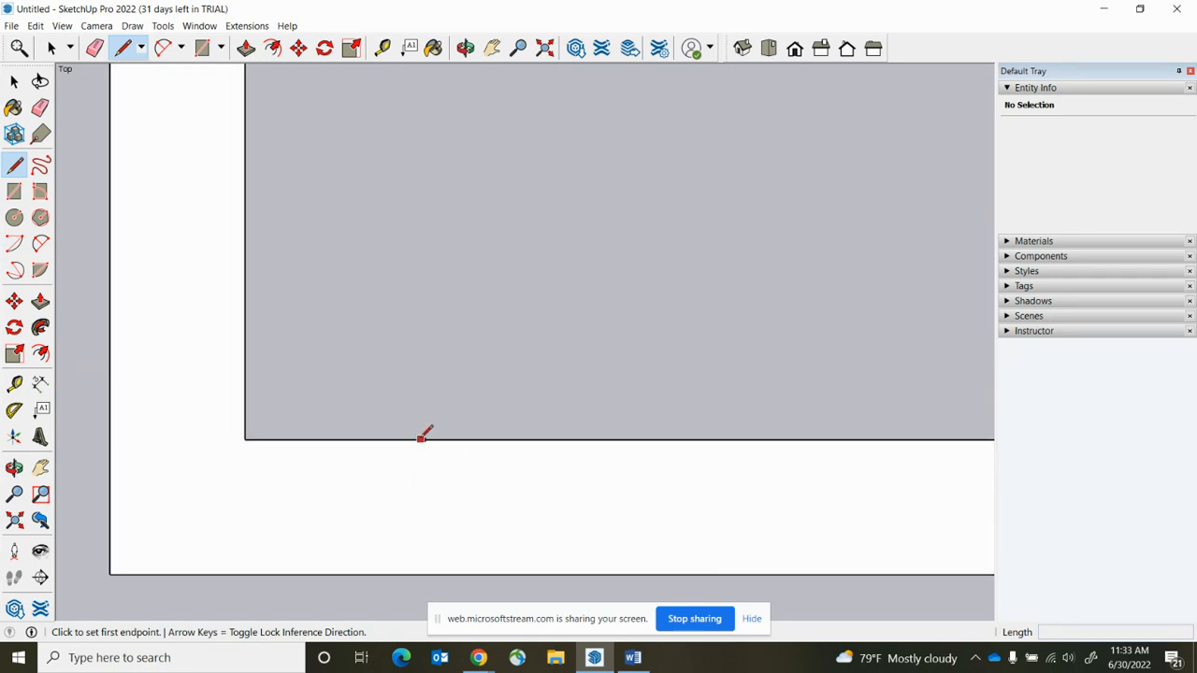
click(425, 439)
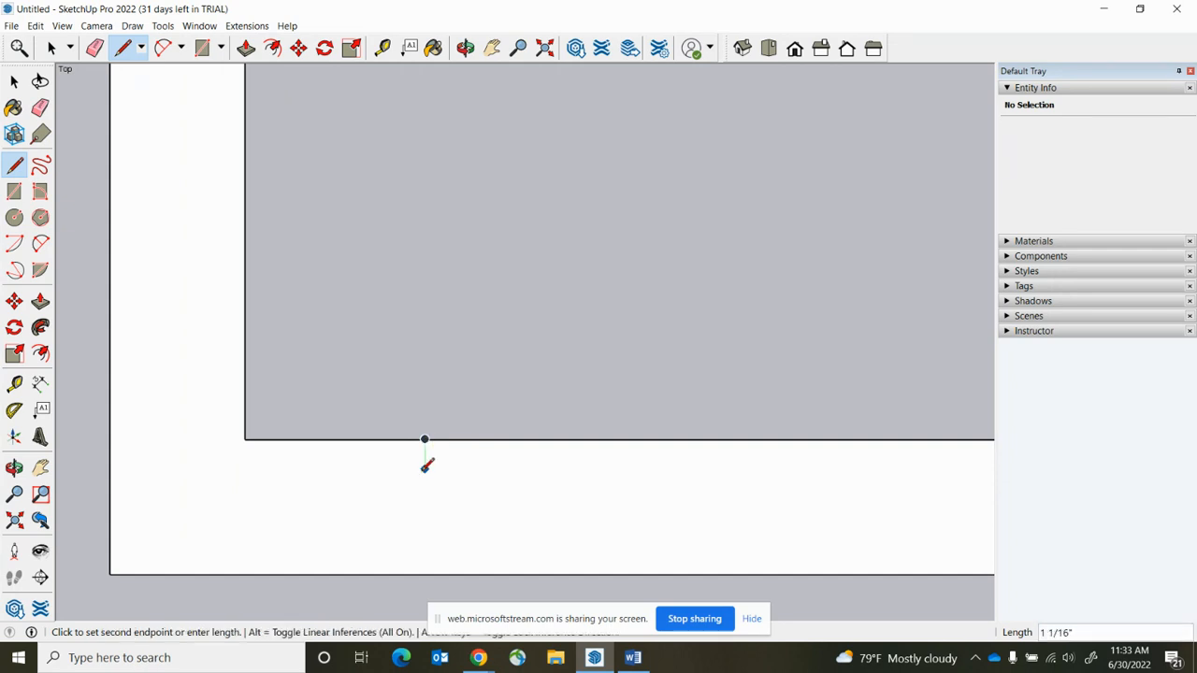
click(426, 574)
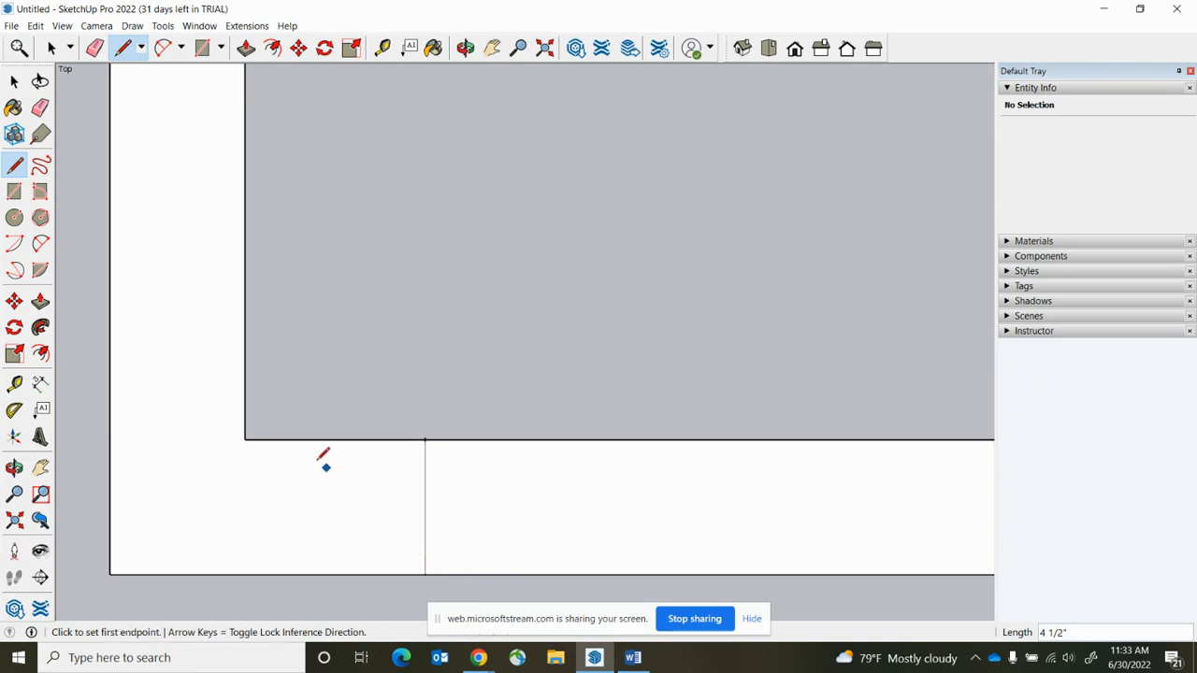
- Draw the door opening's other side across the lower wall, from the second guide point to the outer edge
scroll(241, 435, down, 2)
scroll(241, 435, down, 2)
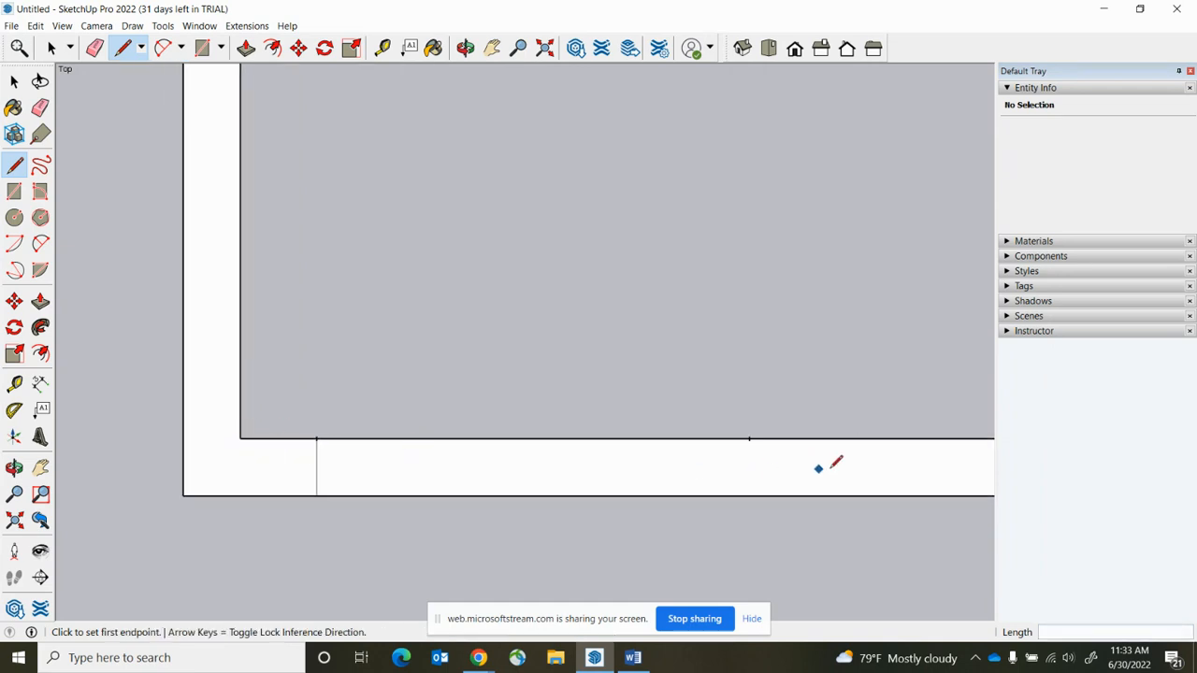
scroll(753, 436, up, 1)
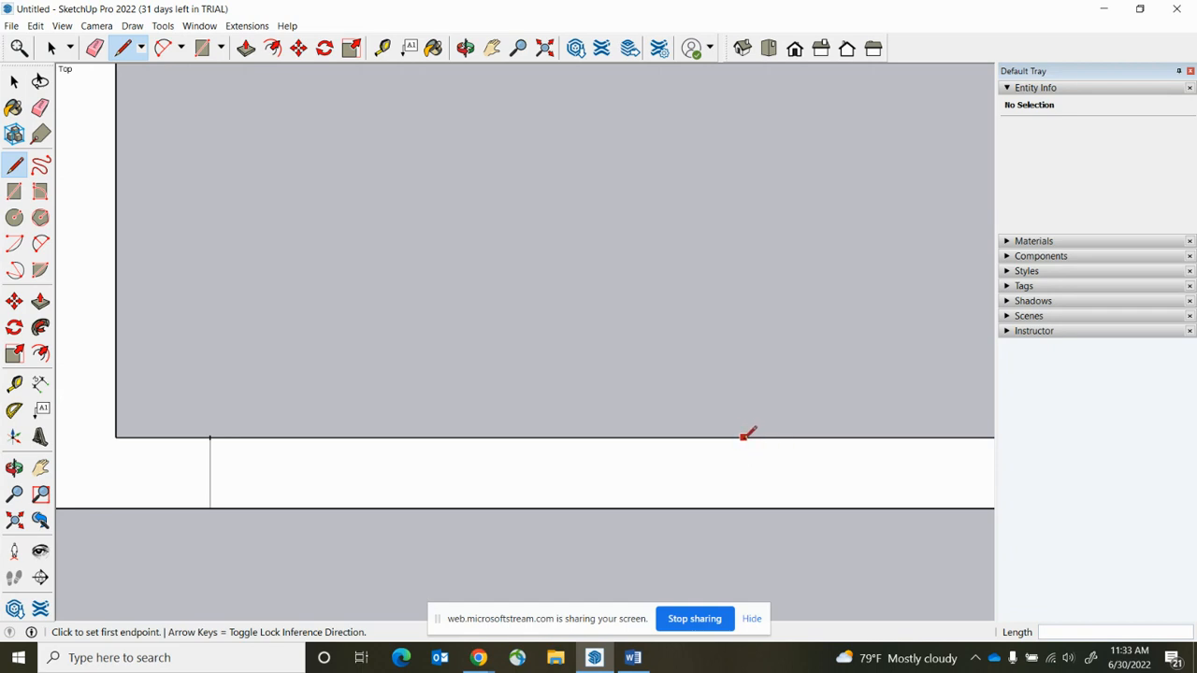
click(745, 437)
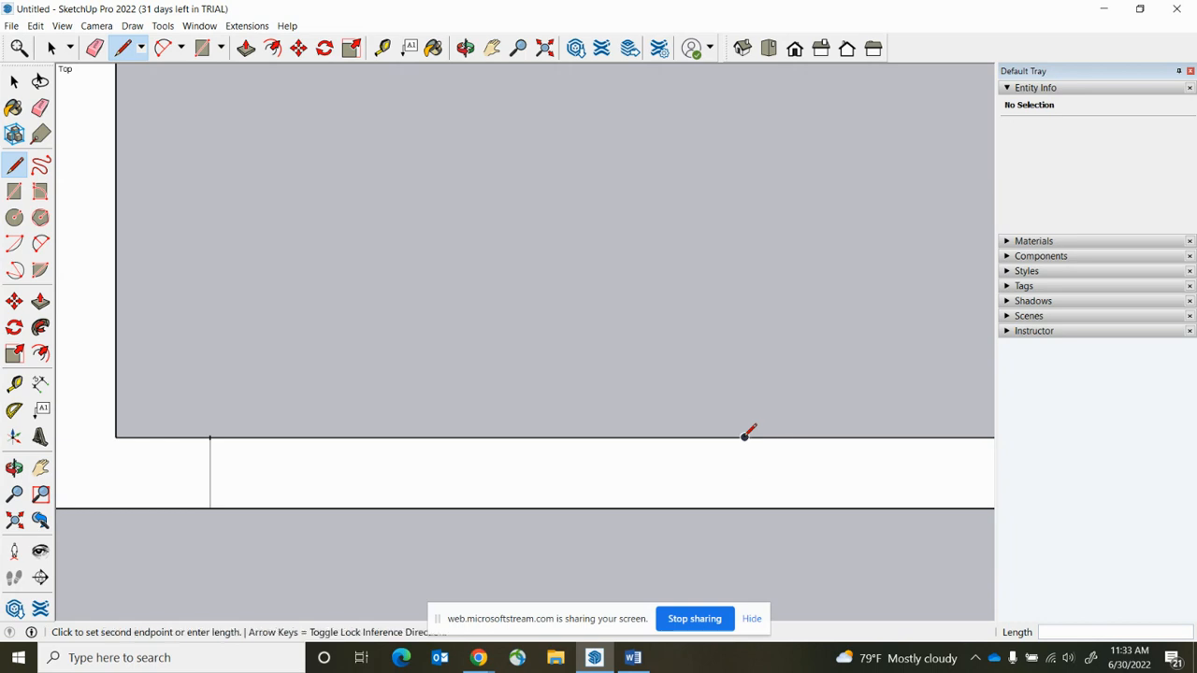
click(744, 508)
scroll(602, 403, down, 4)
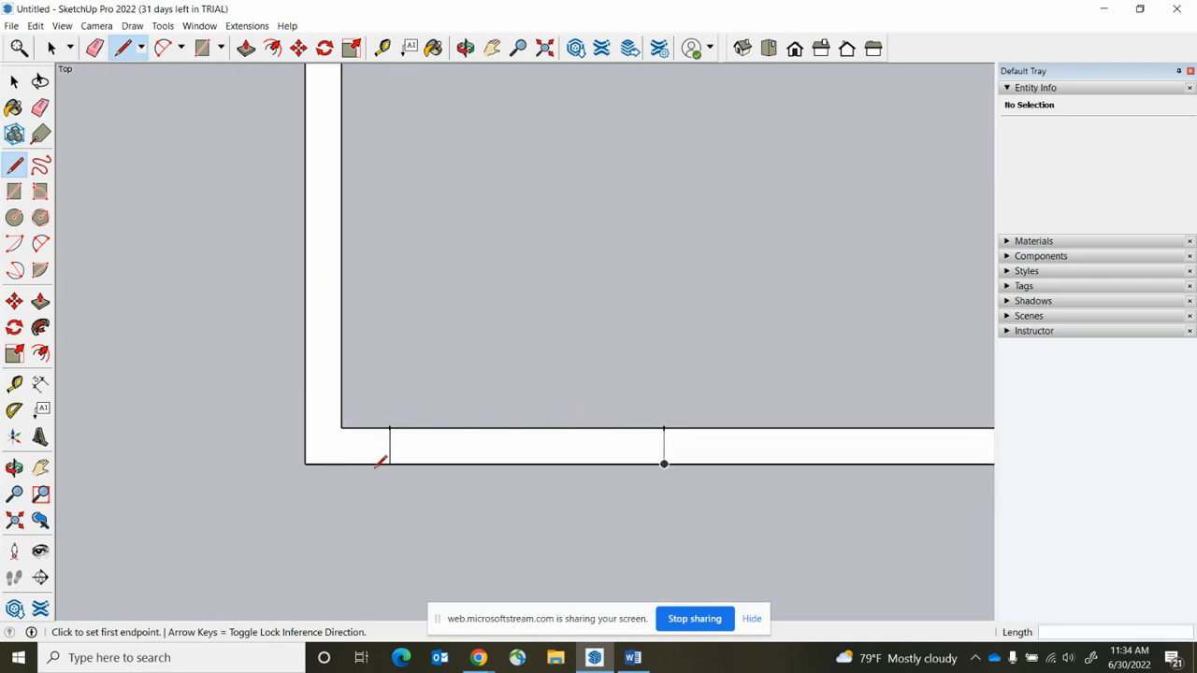
scroll(343, 483, down, 2)
scroll(339, 487, down, 1)
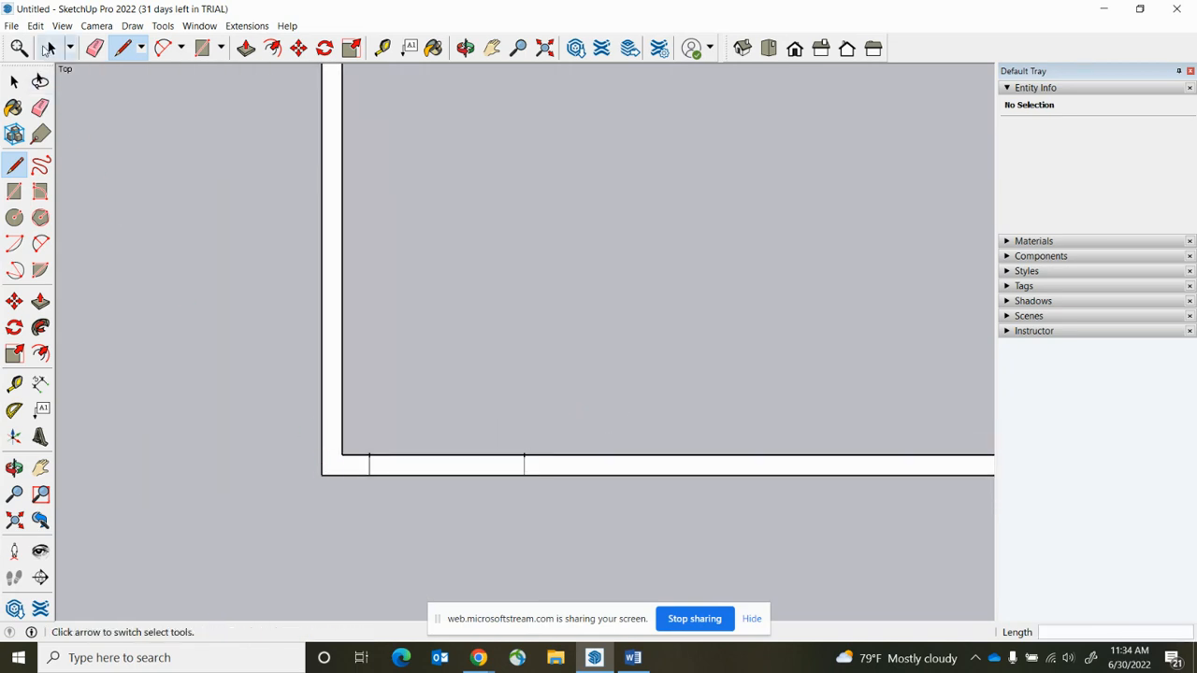
- Delete the wall face inside the door opening and the opening's inner and outer edges
click(52, 48)
click(447, 468)
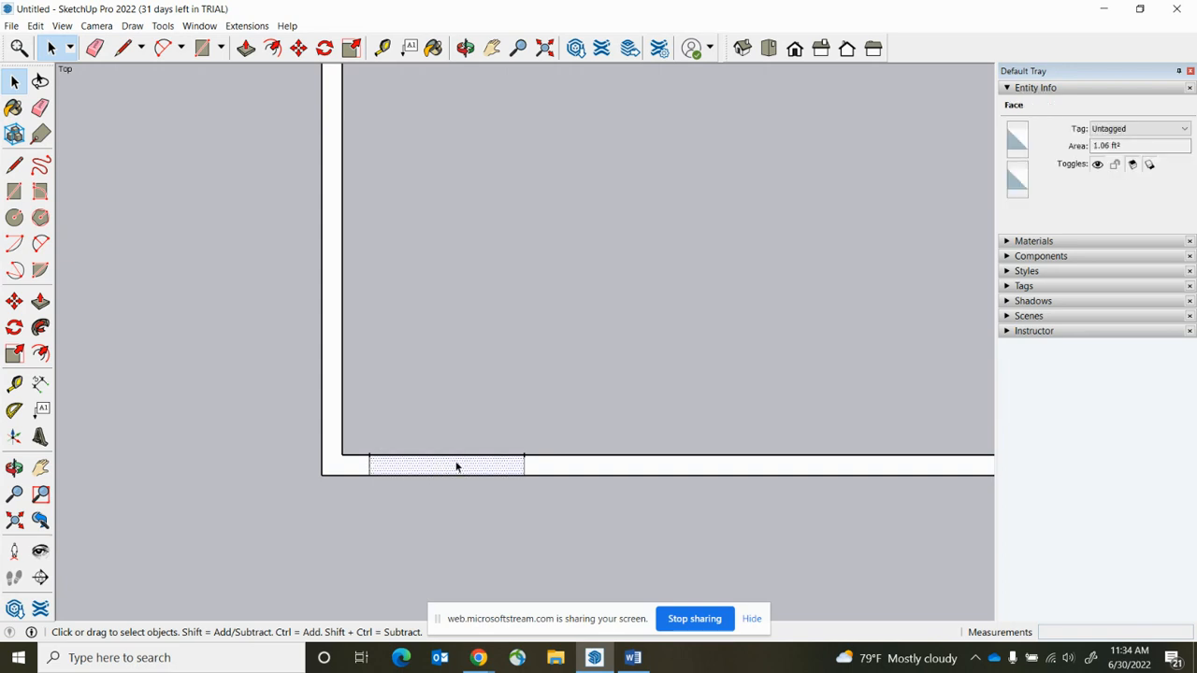
key(Delete)
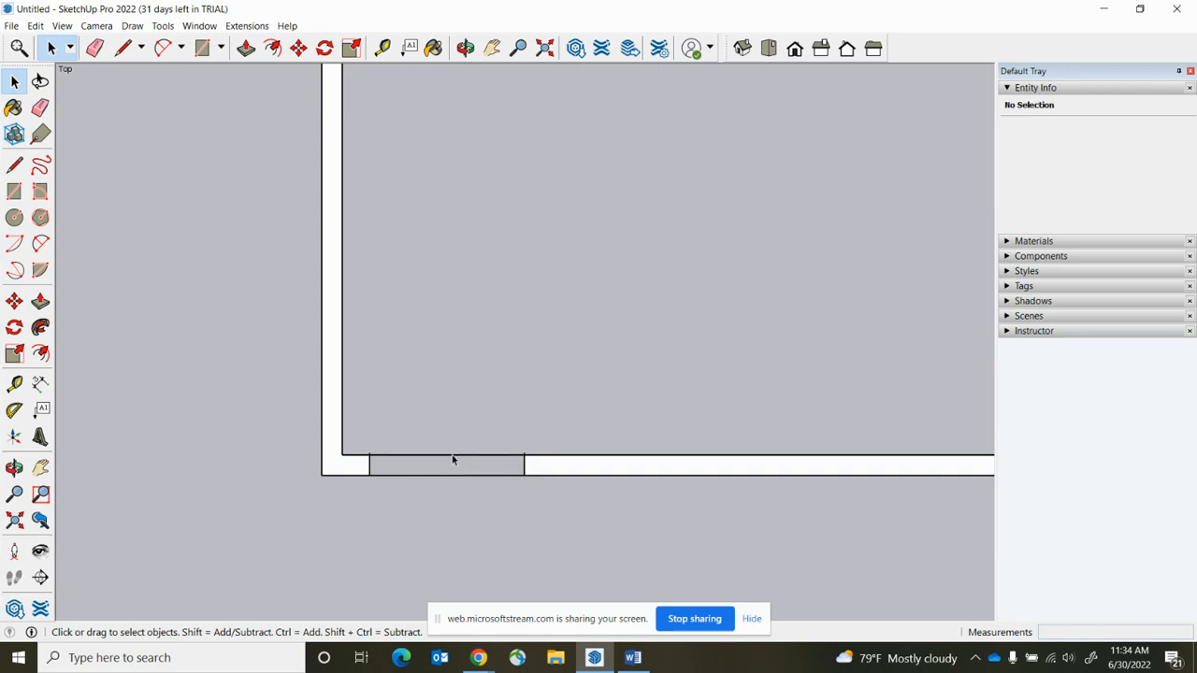
click(453, 456)
key(Delete)
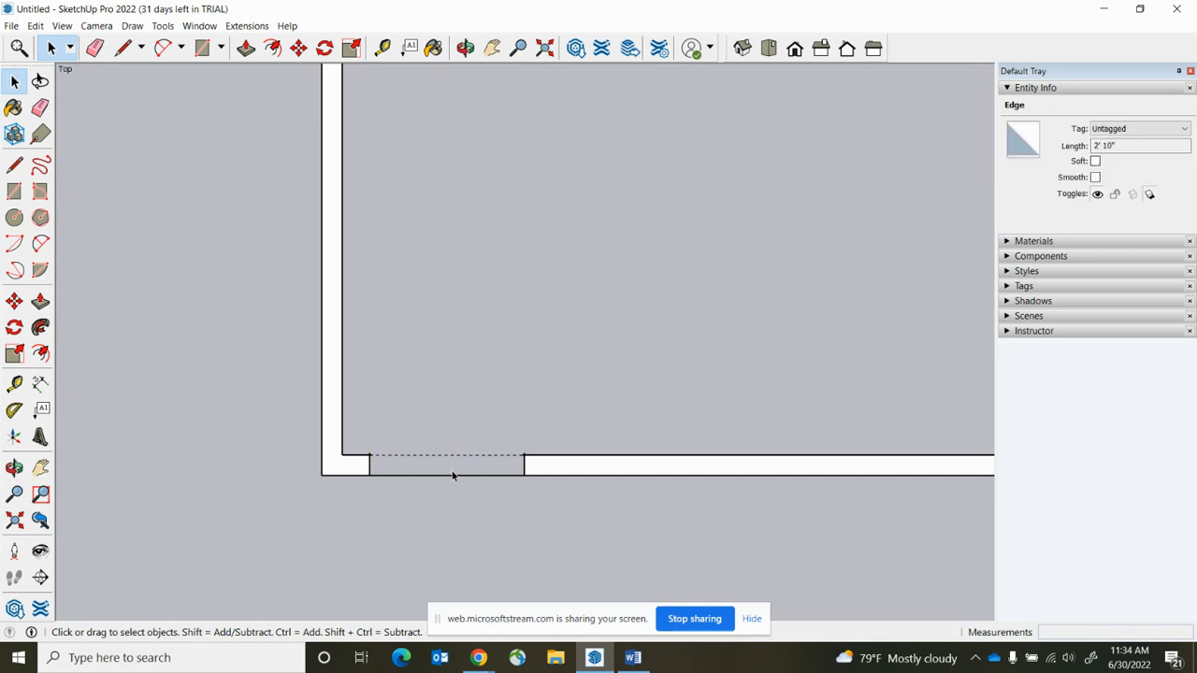
click(452, 476)
key(Delete)
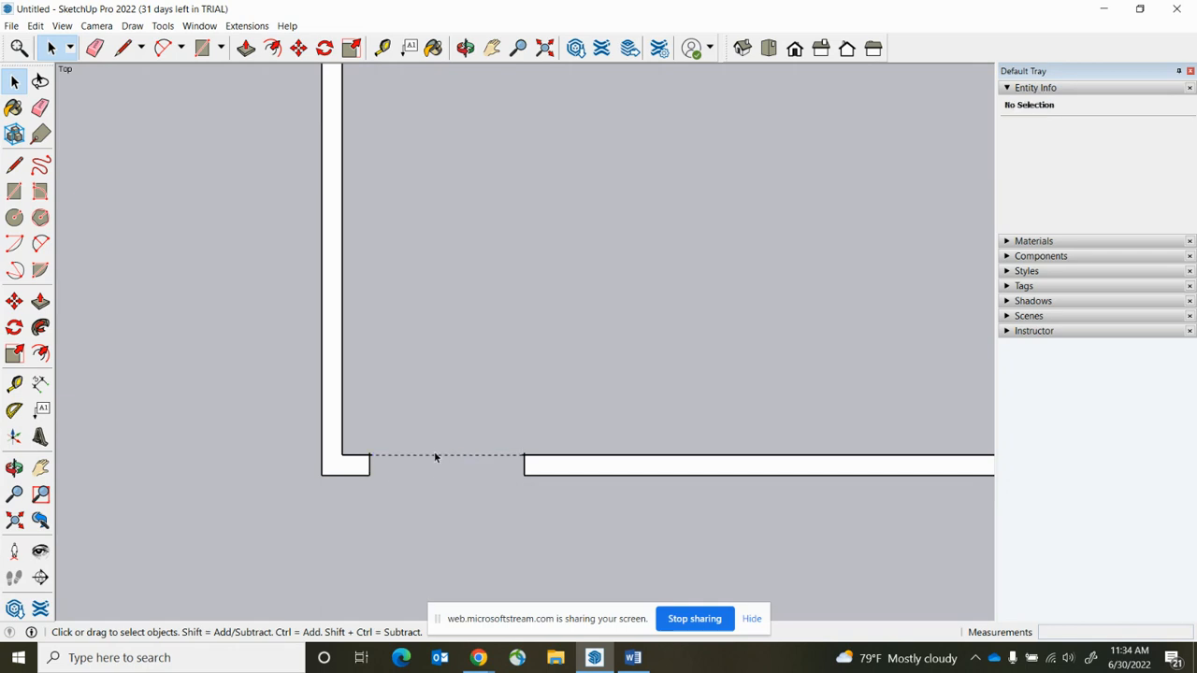
- Draw a 2'10" line perpendicular to the lower wall into the room from the door opening's left inner corner
scroll(203, 496, down, 2)
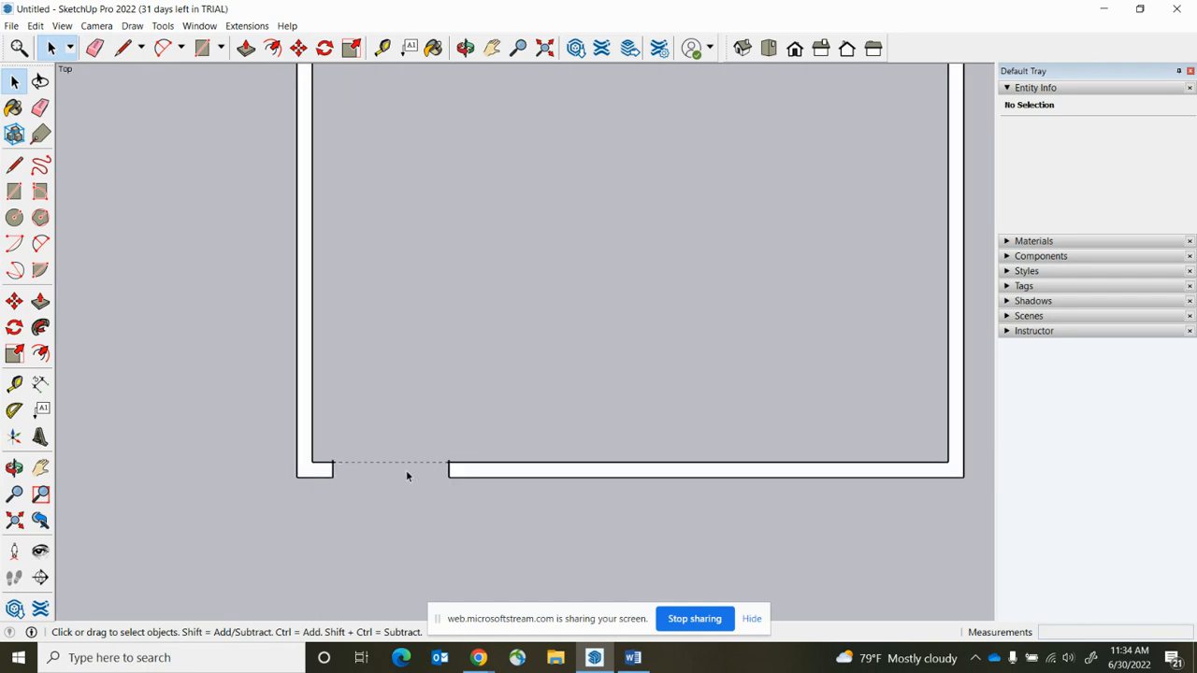
scroll(362, 476, up, 2)
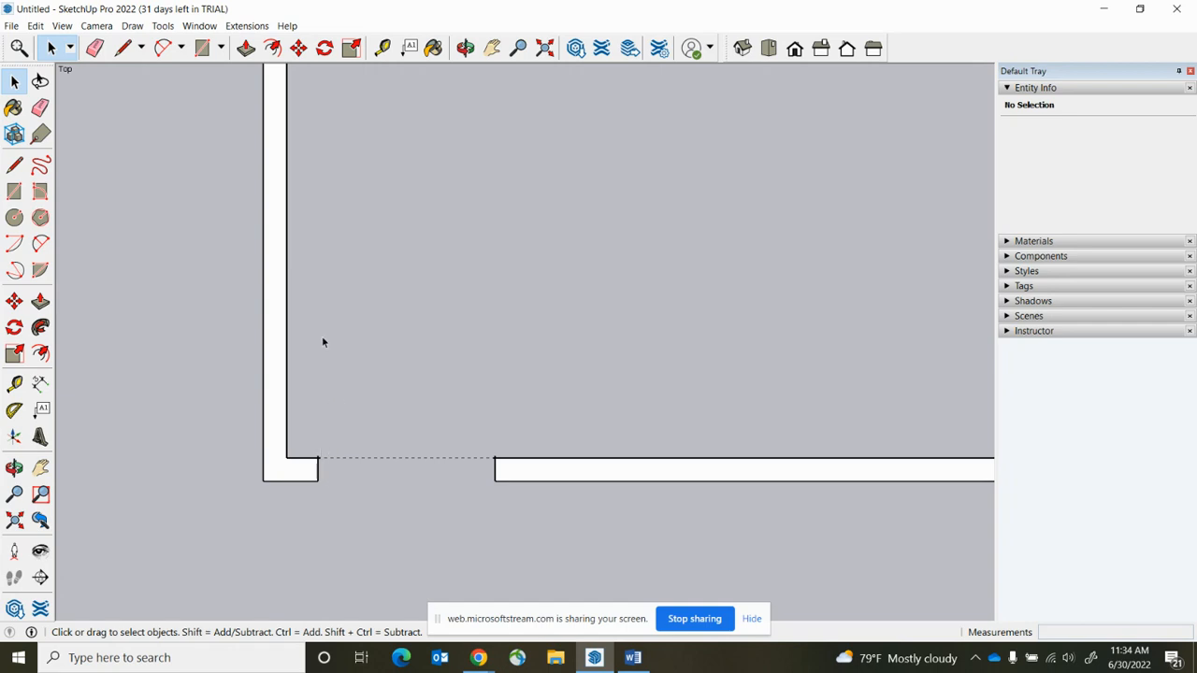
click(122, 47)
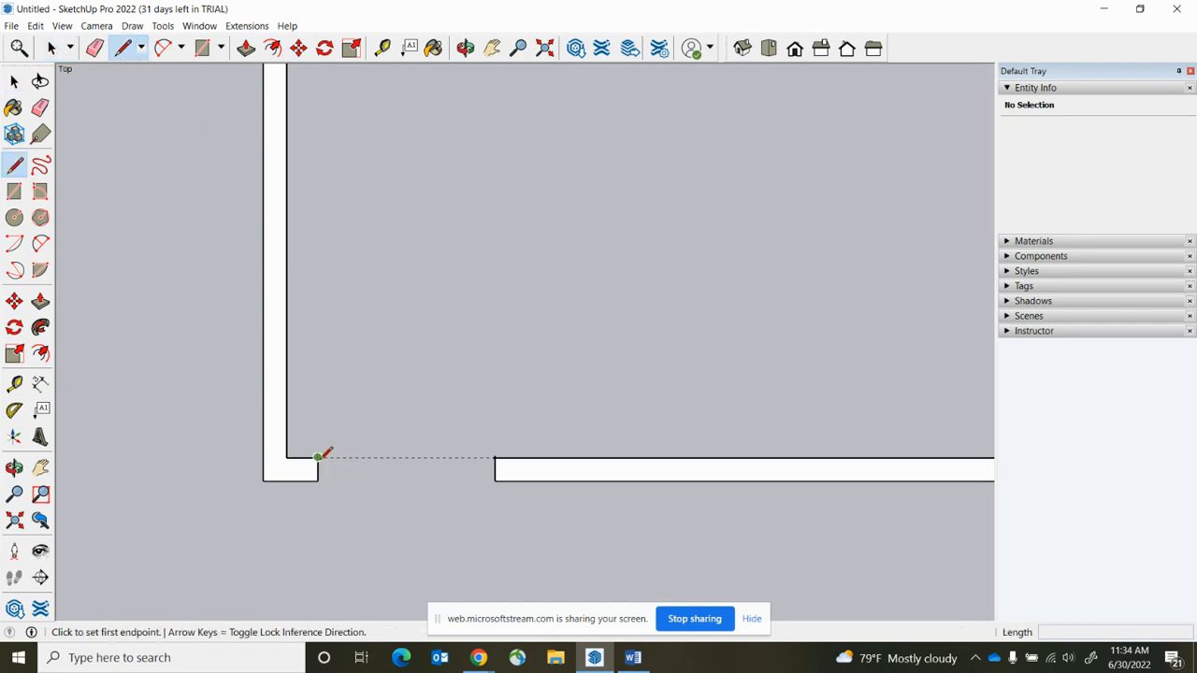
click(317, 457)
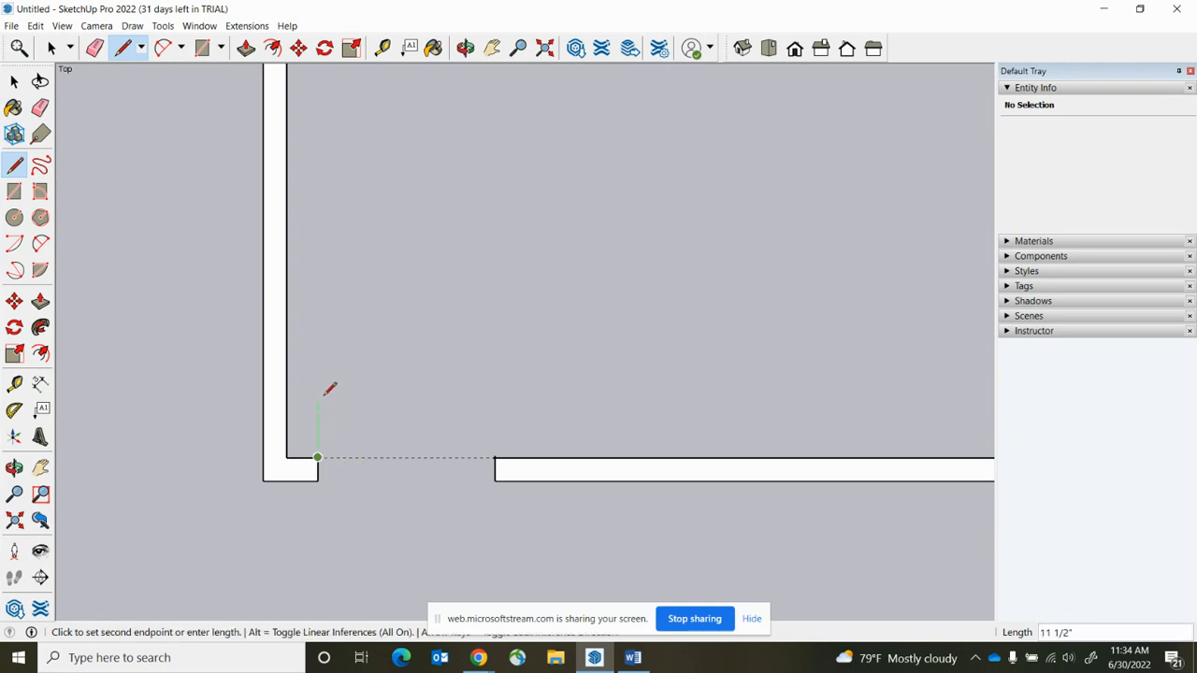
text(2)
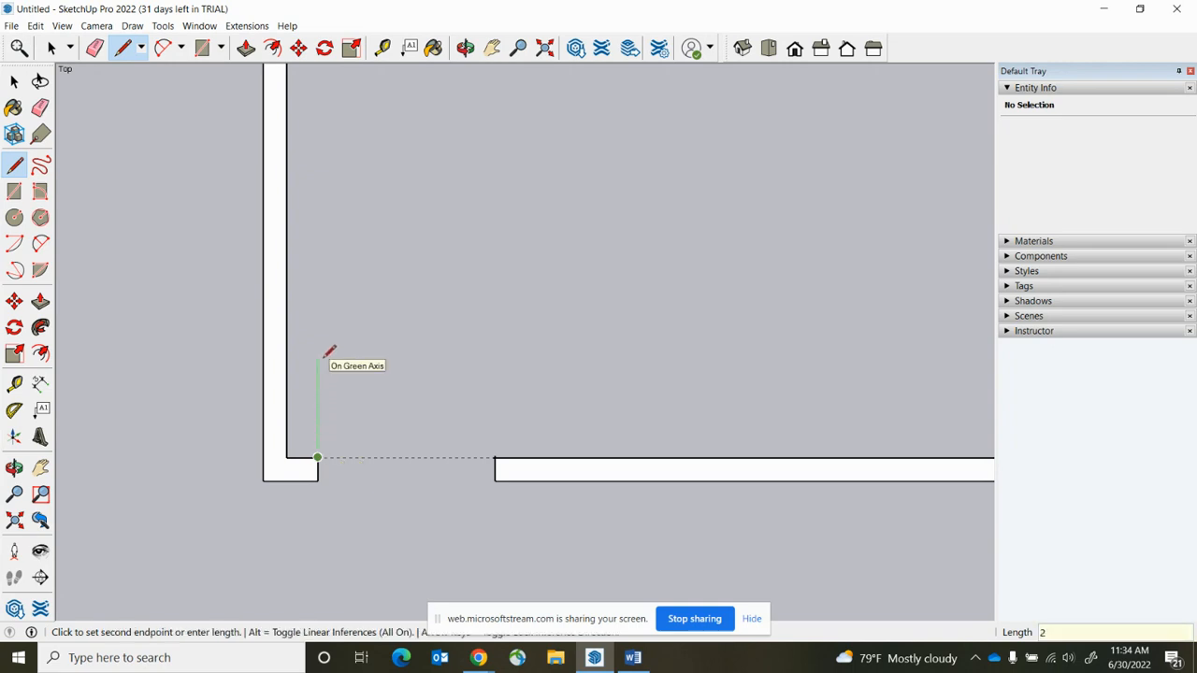
text('10")
key(Return)
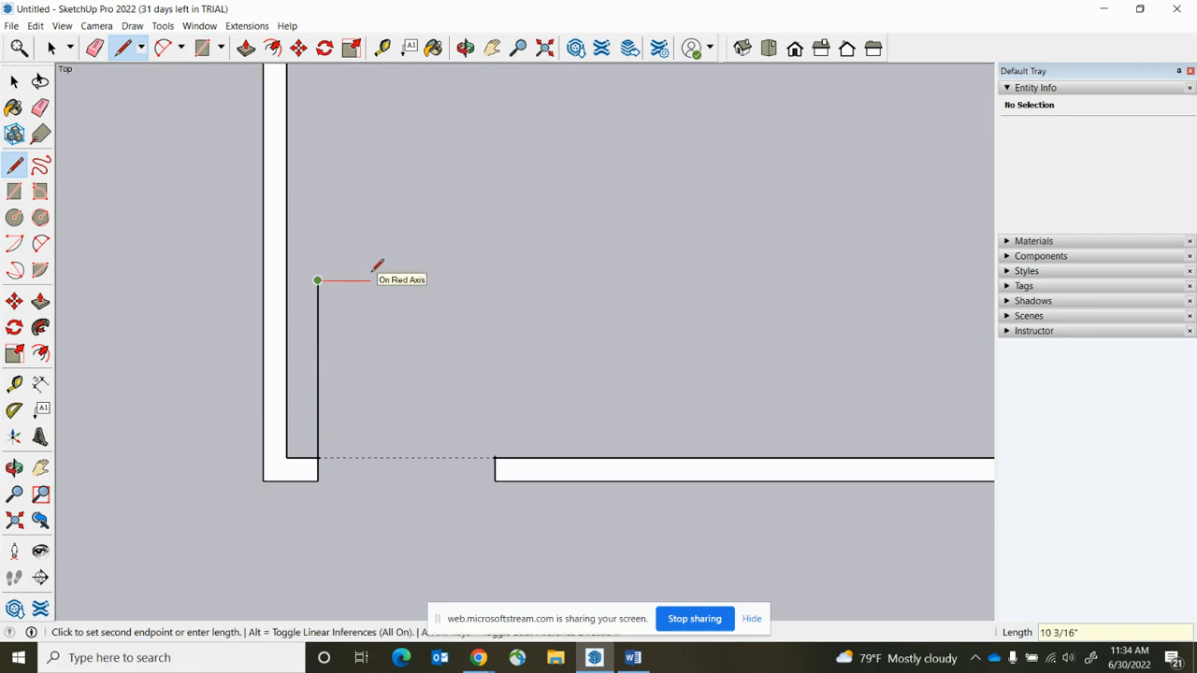
- Complete the door leaf as a closed rectangle 1.5" thick, ending at the inner line of the door opening
text(1.5")
key(Return)
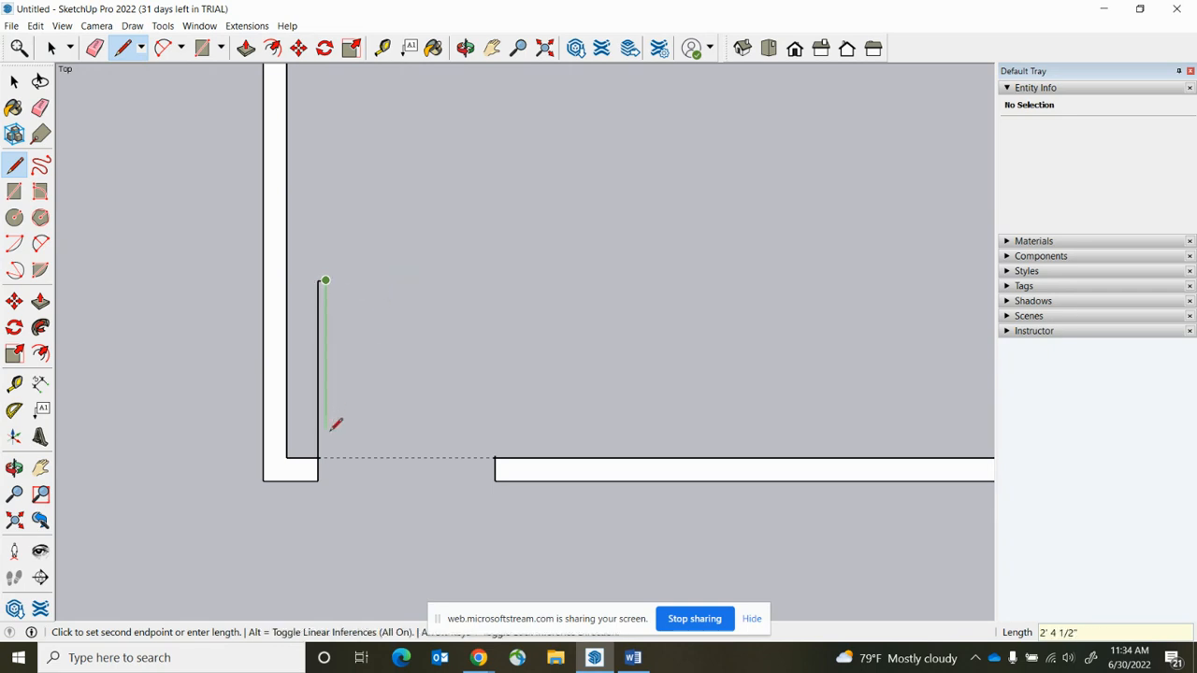
scroll(327, 450, up, 5)
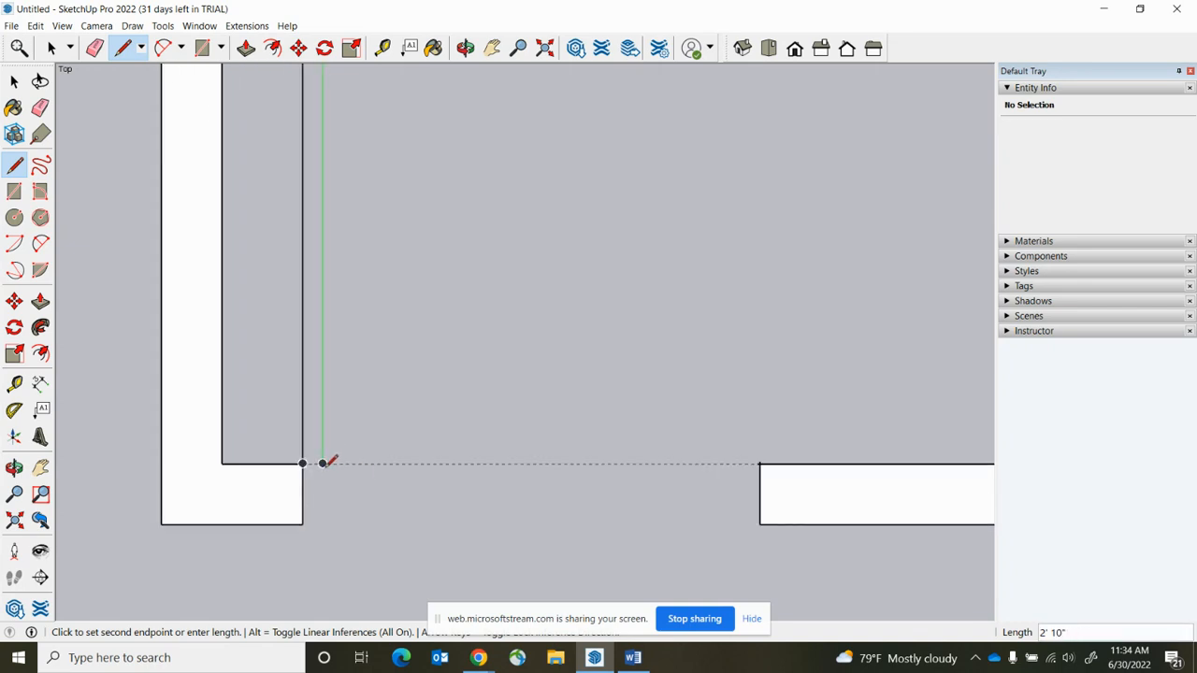
click(322, 463)
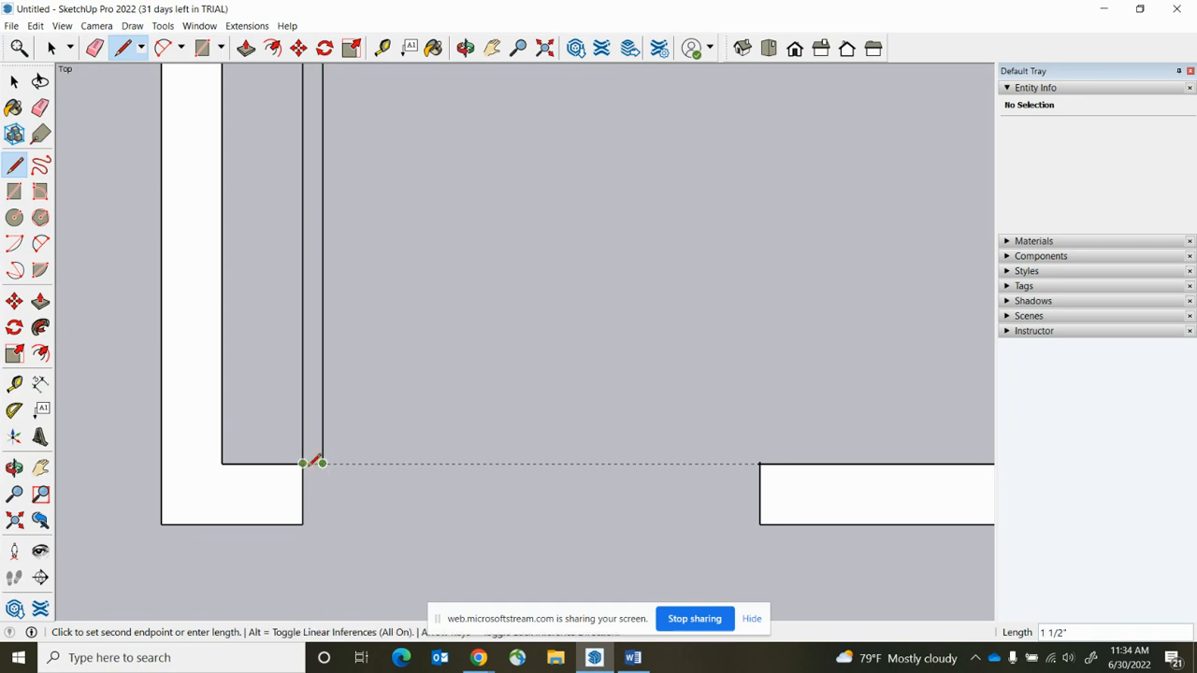
click(302, 462)
- Draw the door swing as a quarter-circle arc from the leaf's upper-right corner to the opening's right inner corner
scroll(271, 425, down, 2)
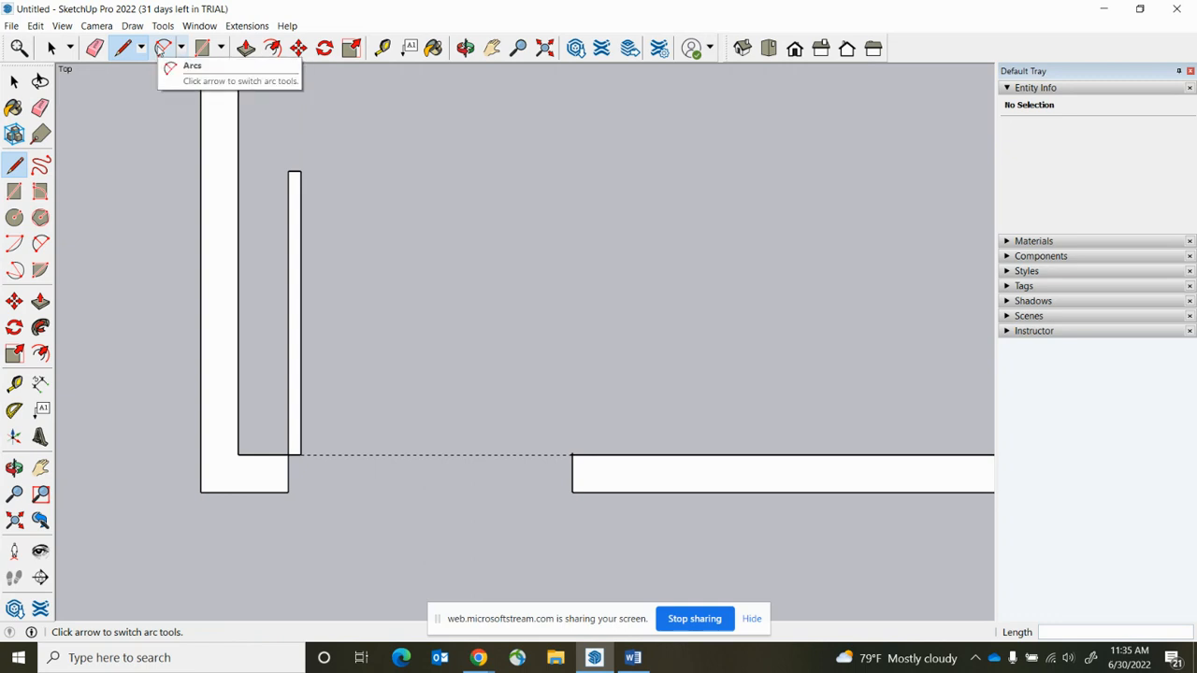
click(162, 48)
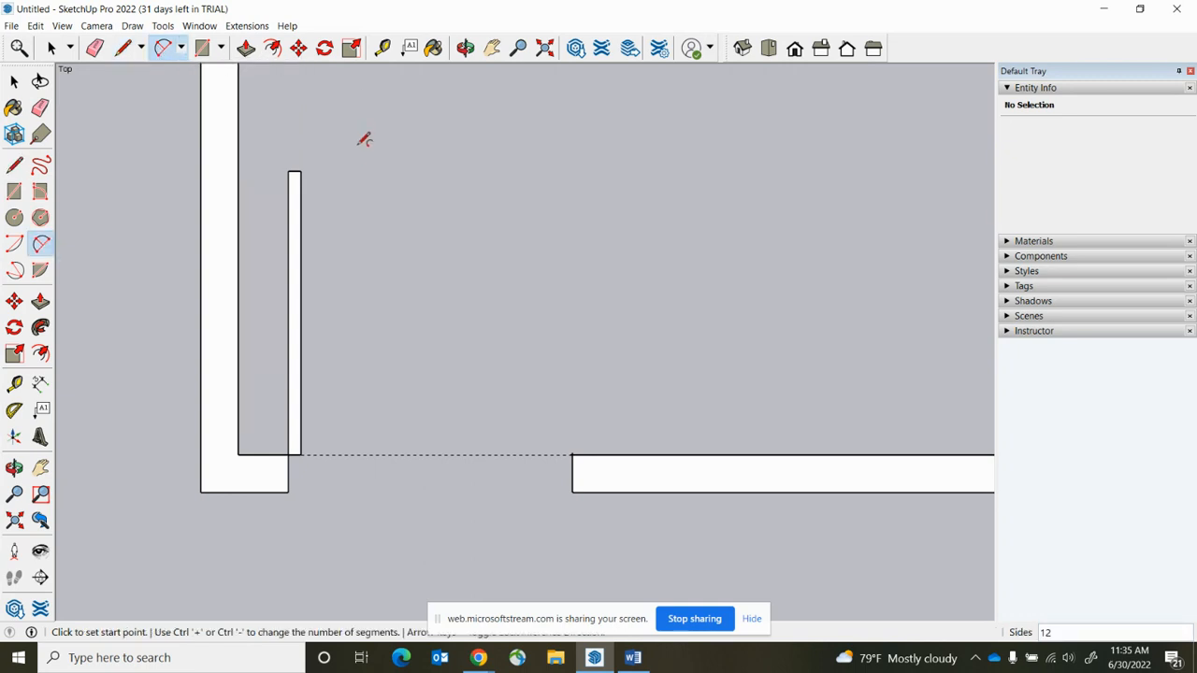
click(301, 171)
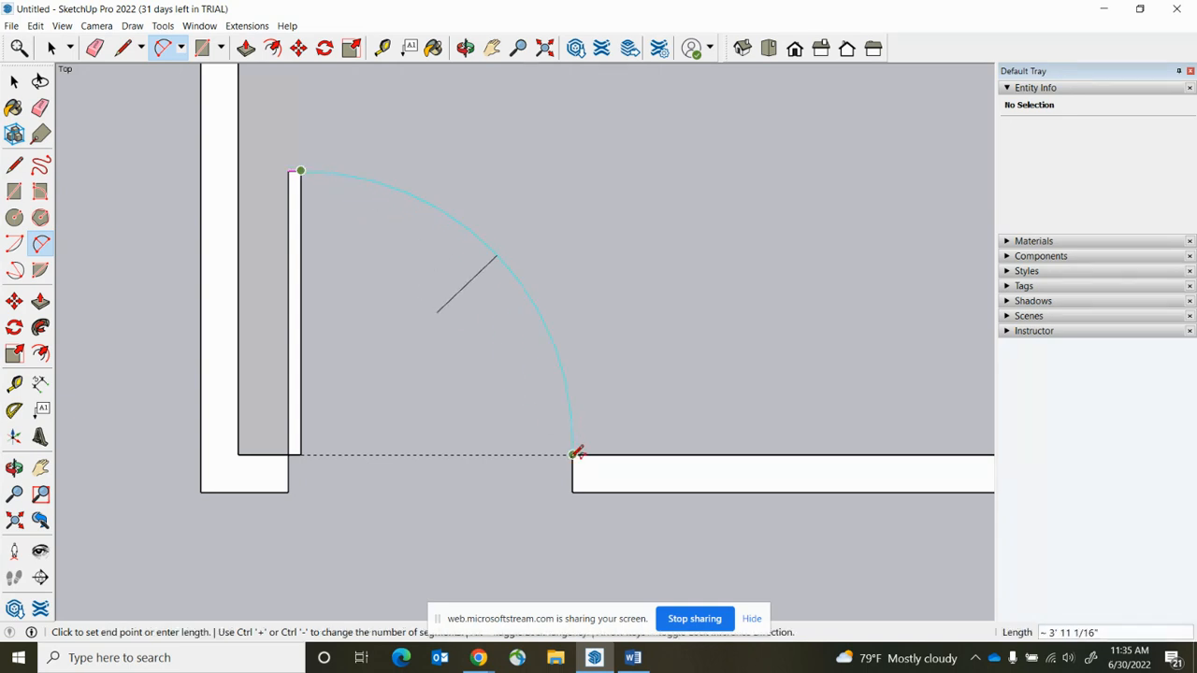
click(574, 451)
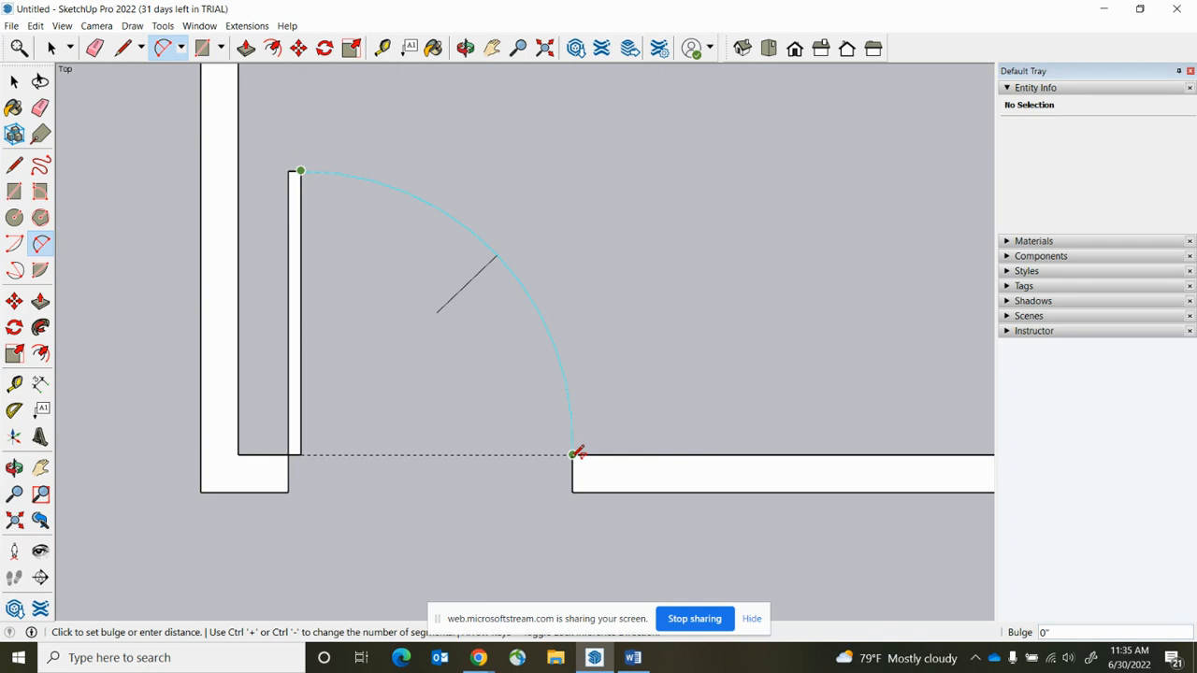
click(630, 376)
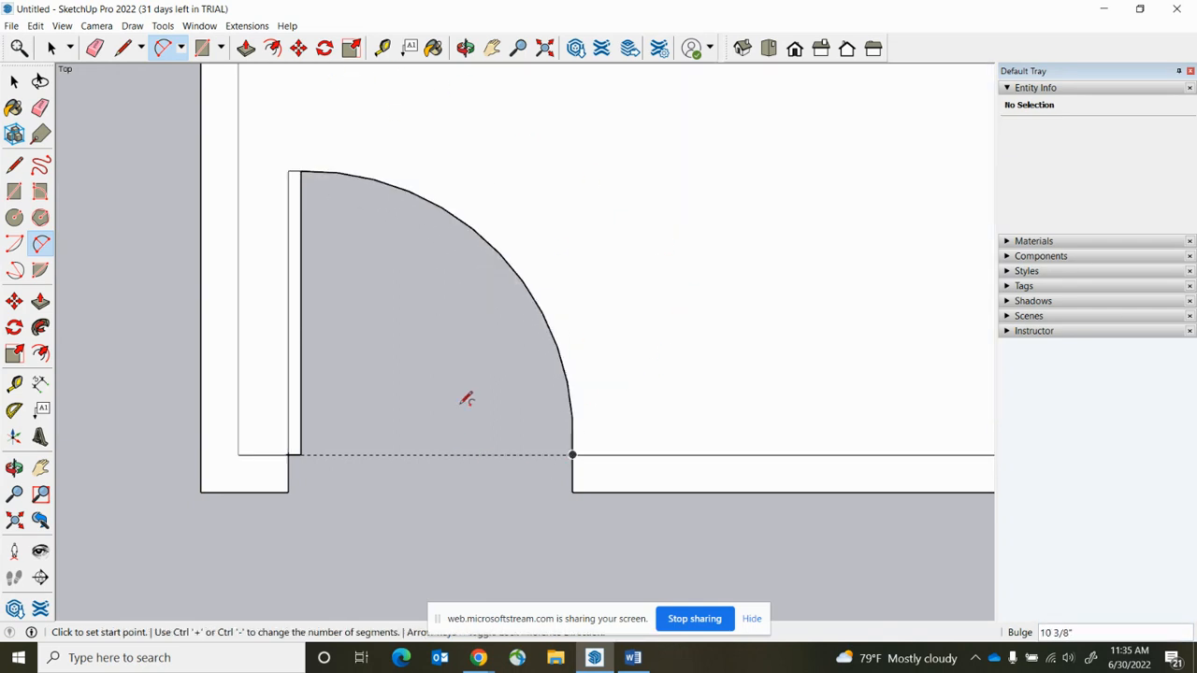
- Delete the face that fills the room's interior, keeping the walls and the door symbol
scroll(269, 302, down, 4)
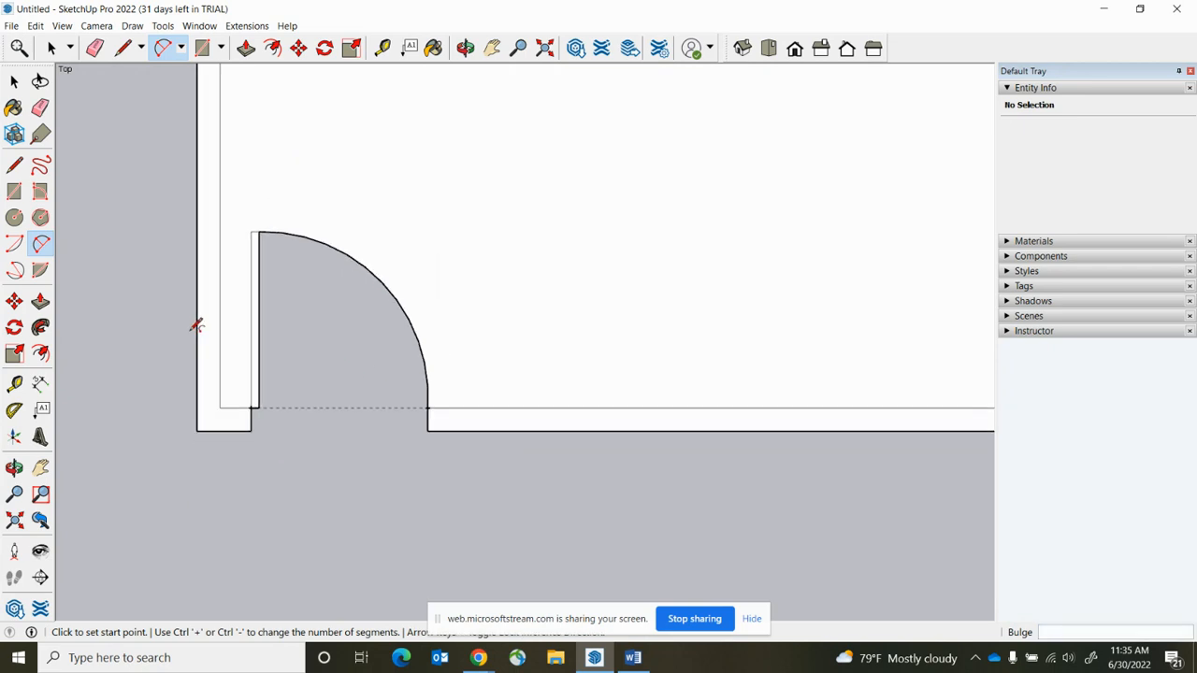
scroll(264, 340, down, 2)
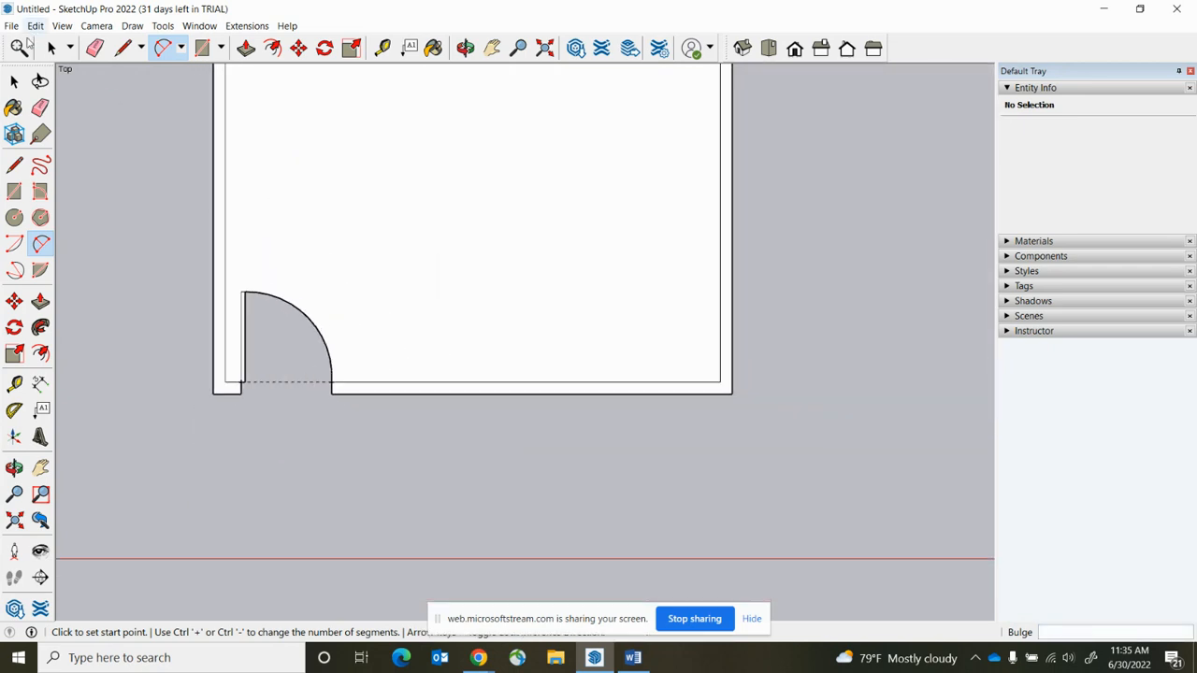
click(52, 47)
scroll(427, 500, down, 1)
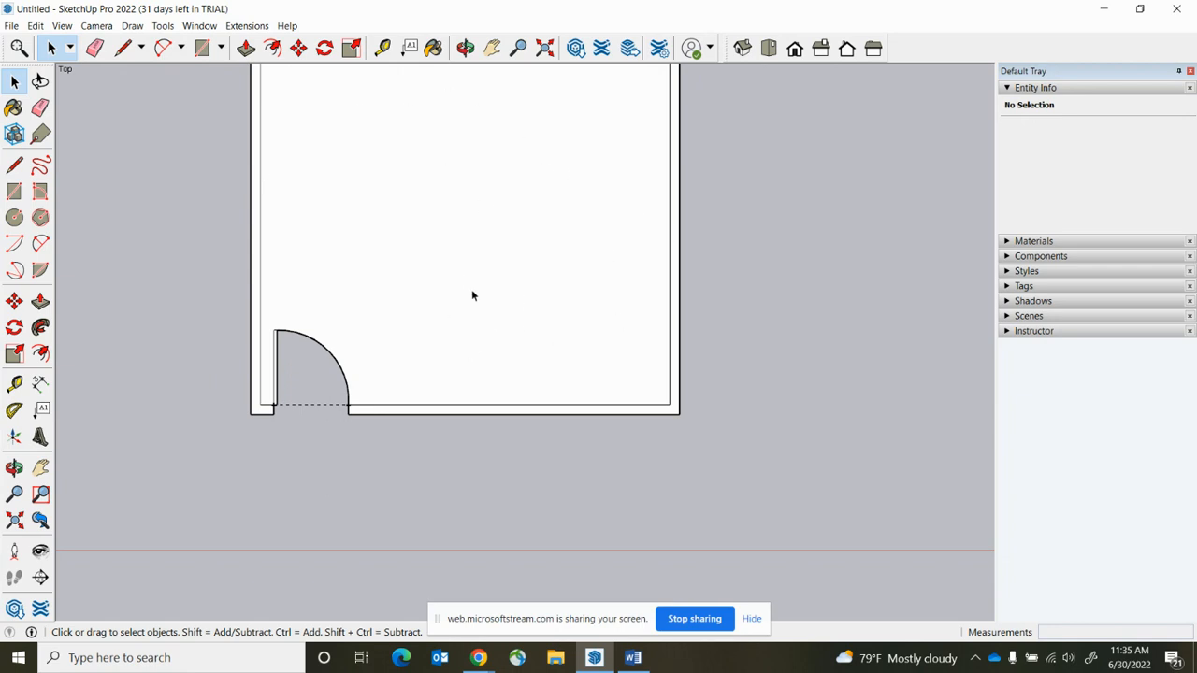
click(466, 236)
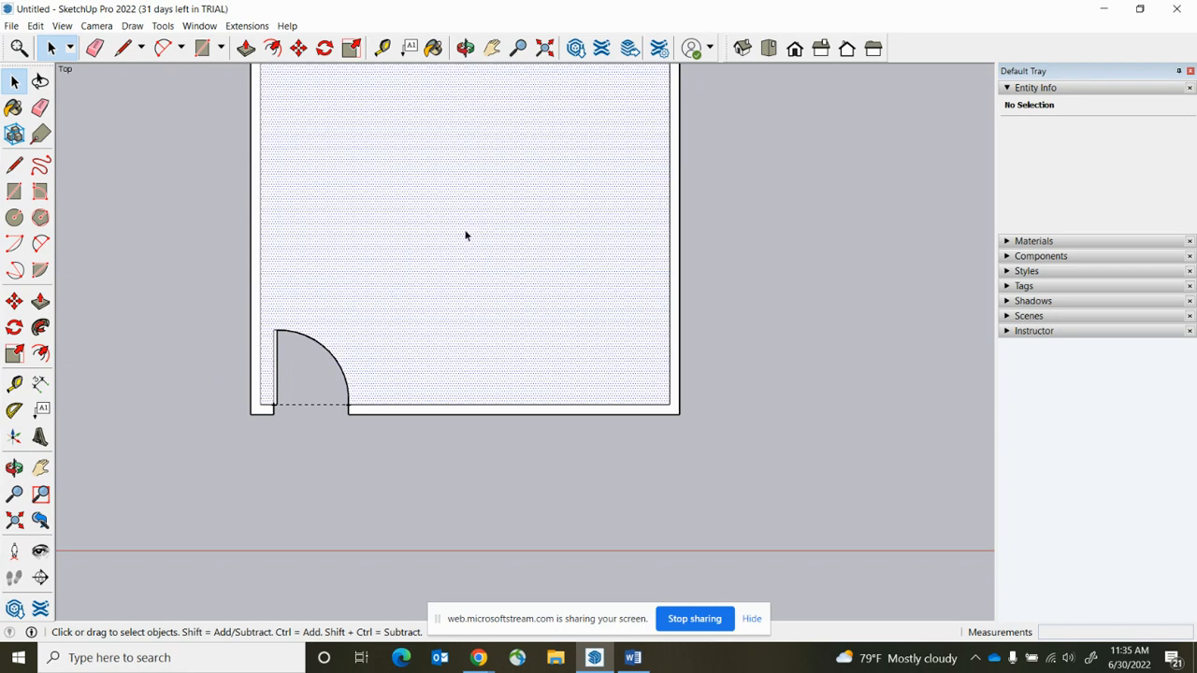
key(Delete)
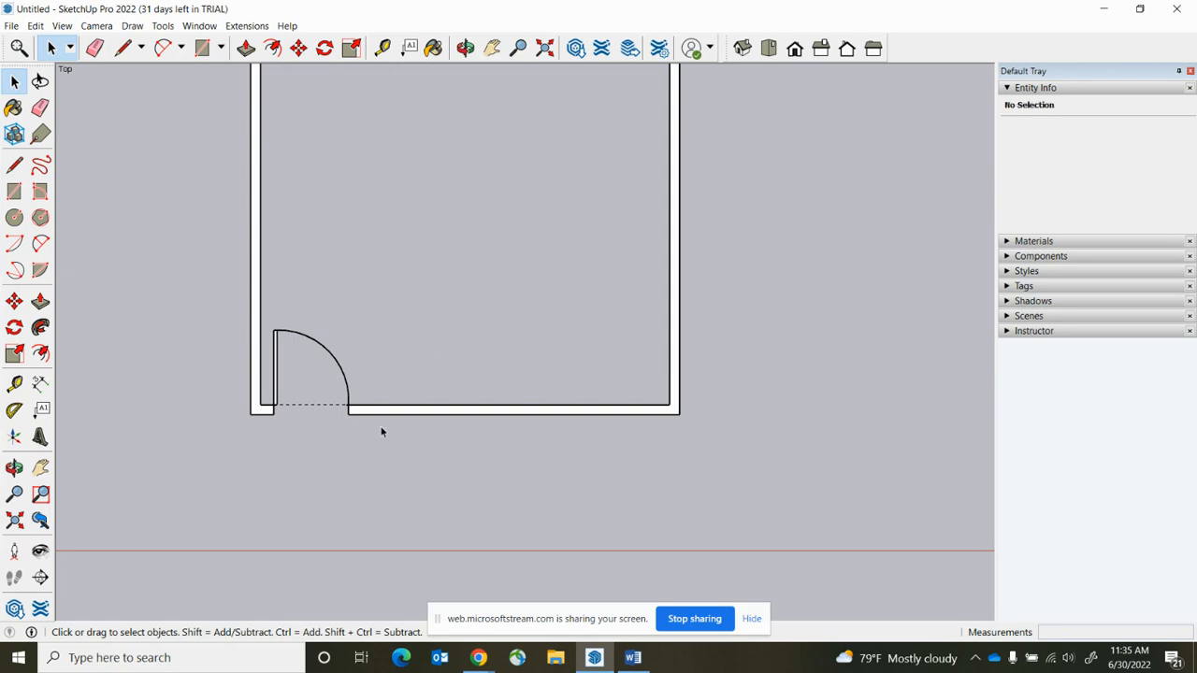
- Check the window placement in the Word assignment and set a guide point 18" from the upper-left inner corner along the upper wall
scroll(377, 480, down, 2)
scroll(386, 280, up, 1)
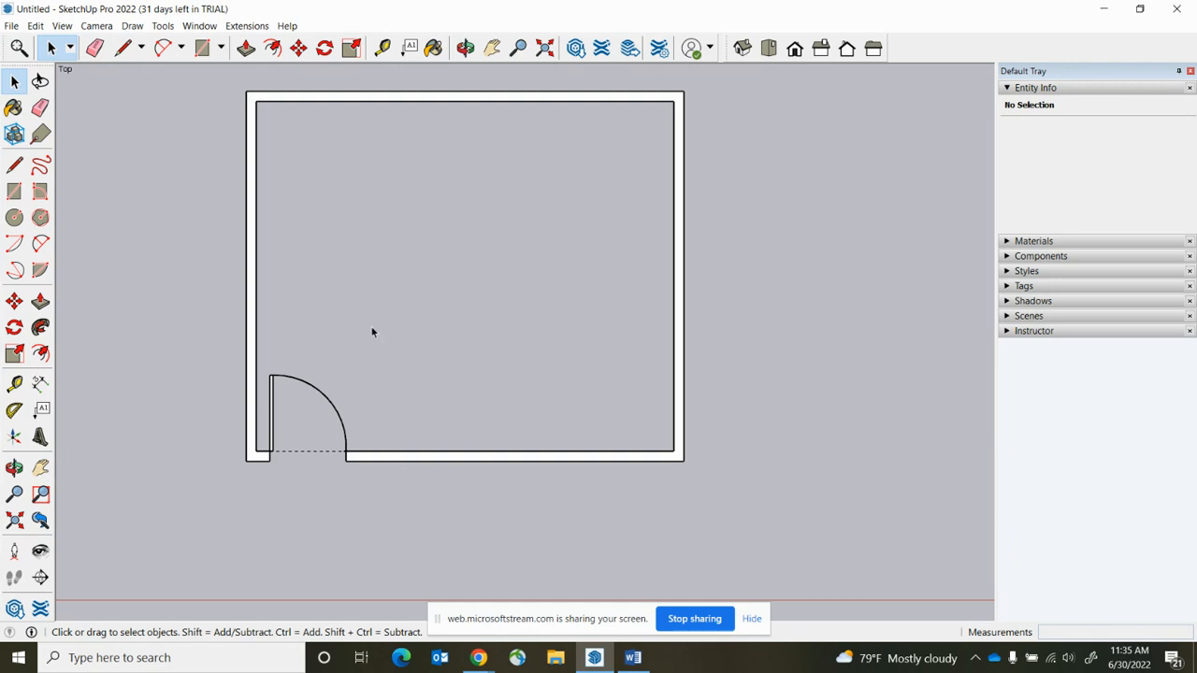
scroll(369, 359, down, 1)
scroll(424, 100, up, 1)
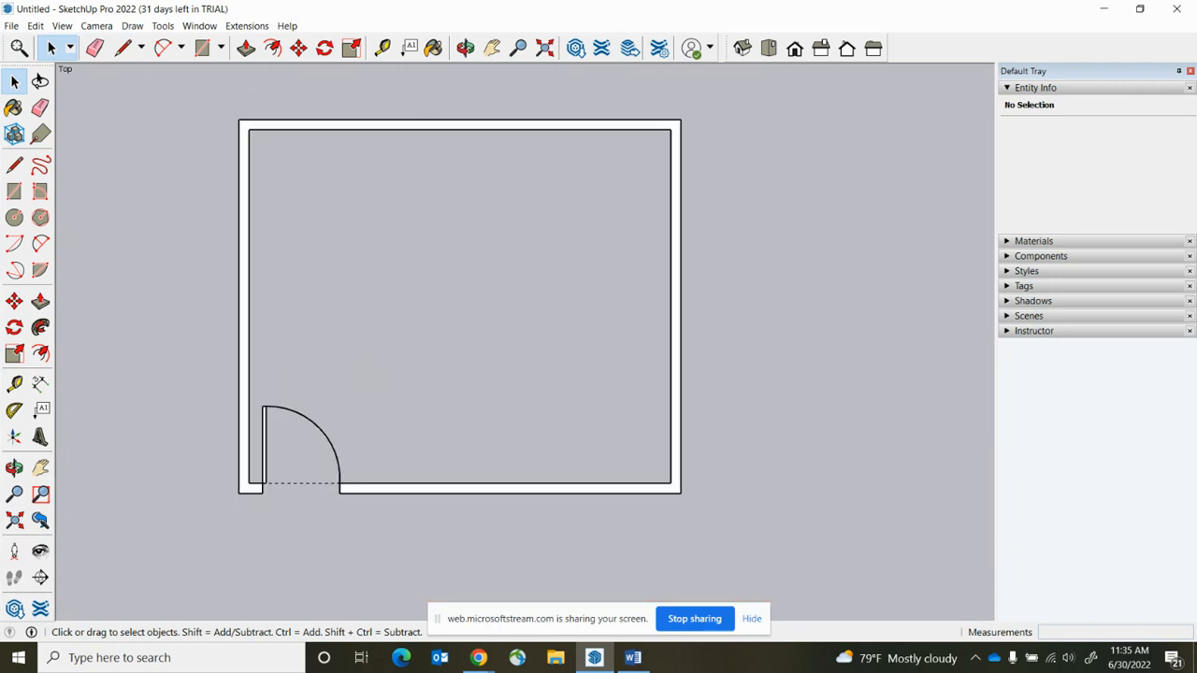
click(633, 657)
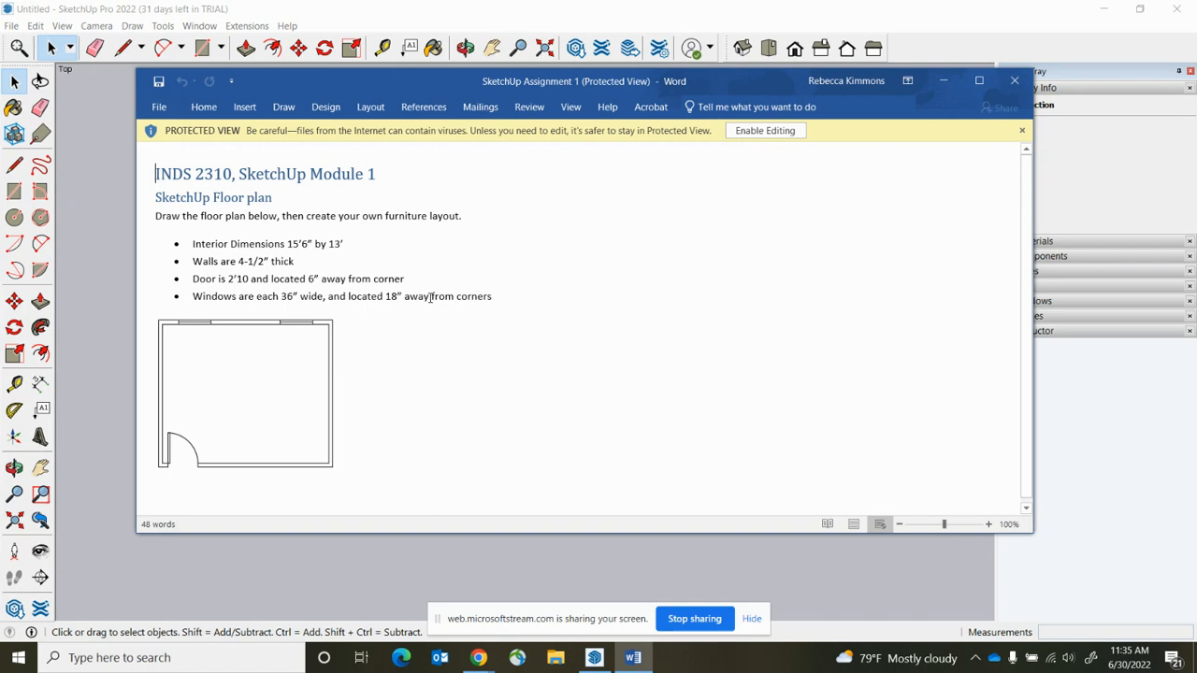
click(594, 657)
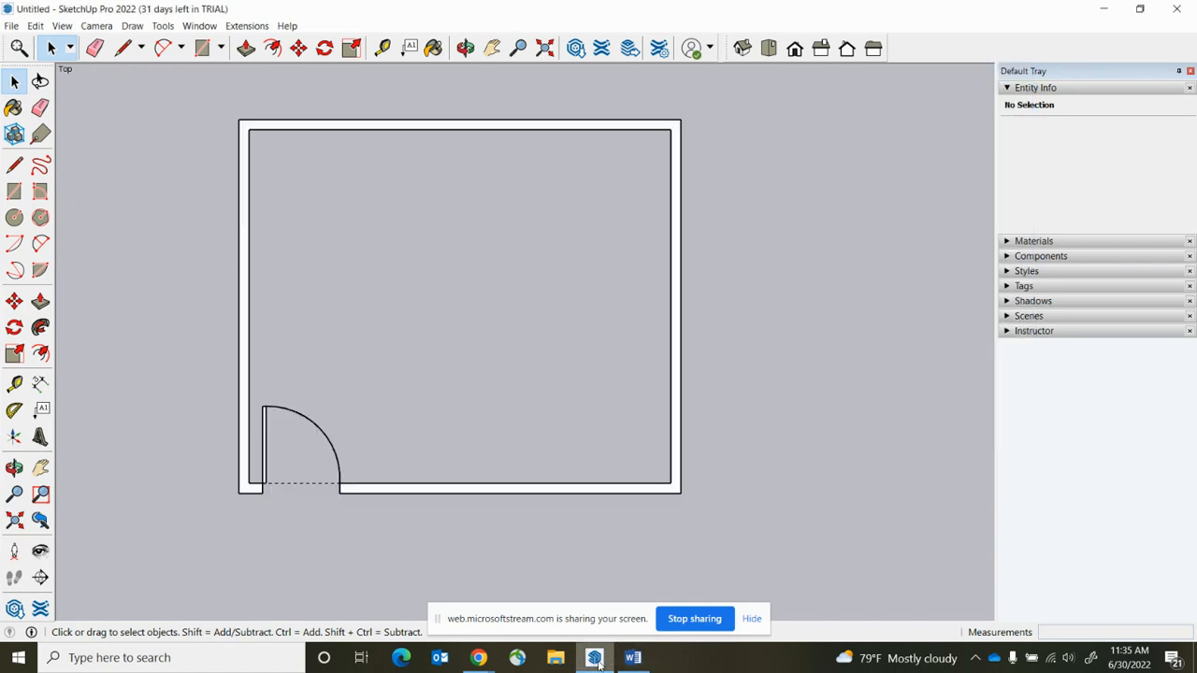
click(382, 48)
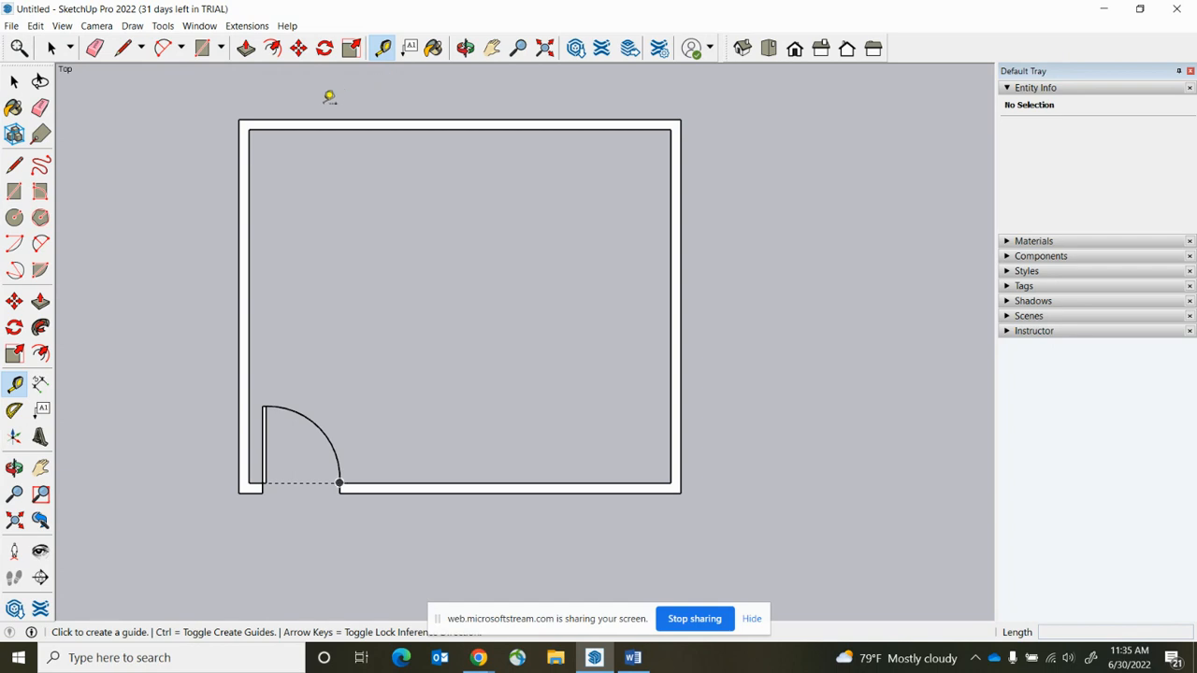
scroll(271, 96, up, 4)
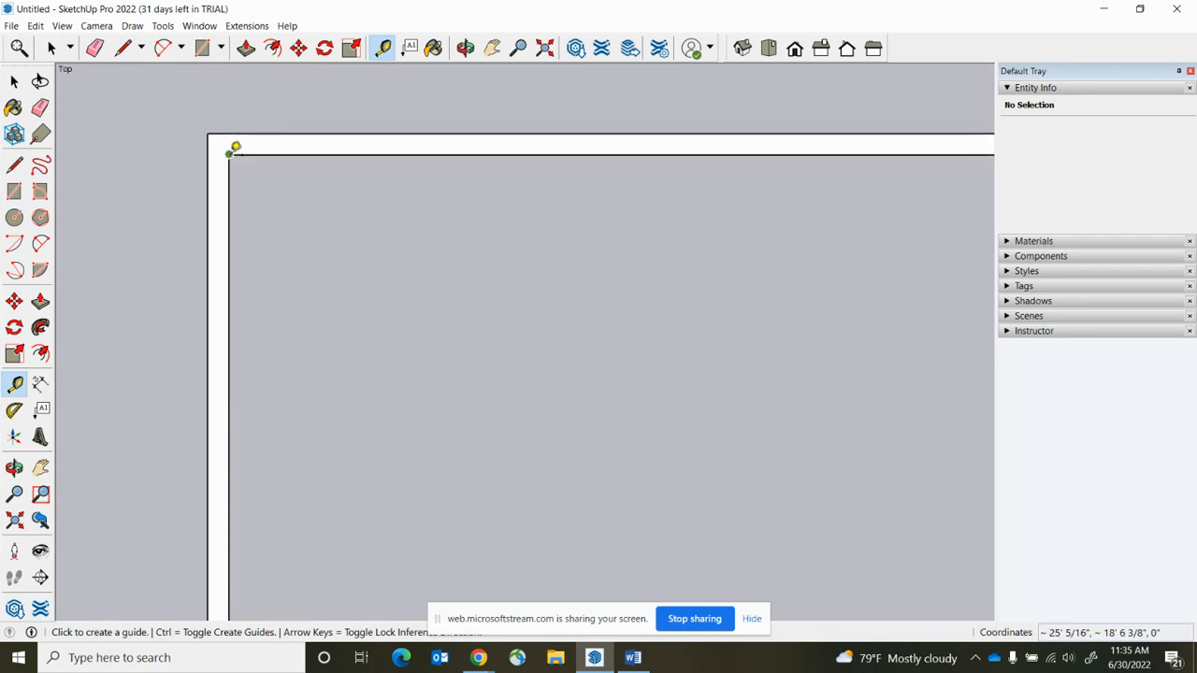
click(229, 154)
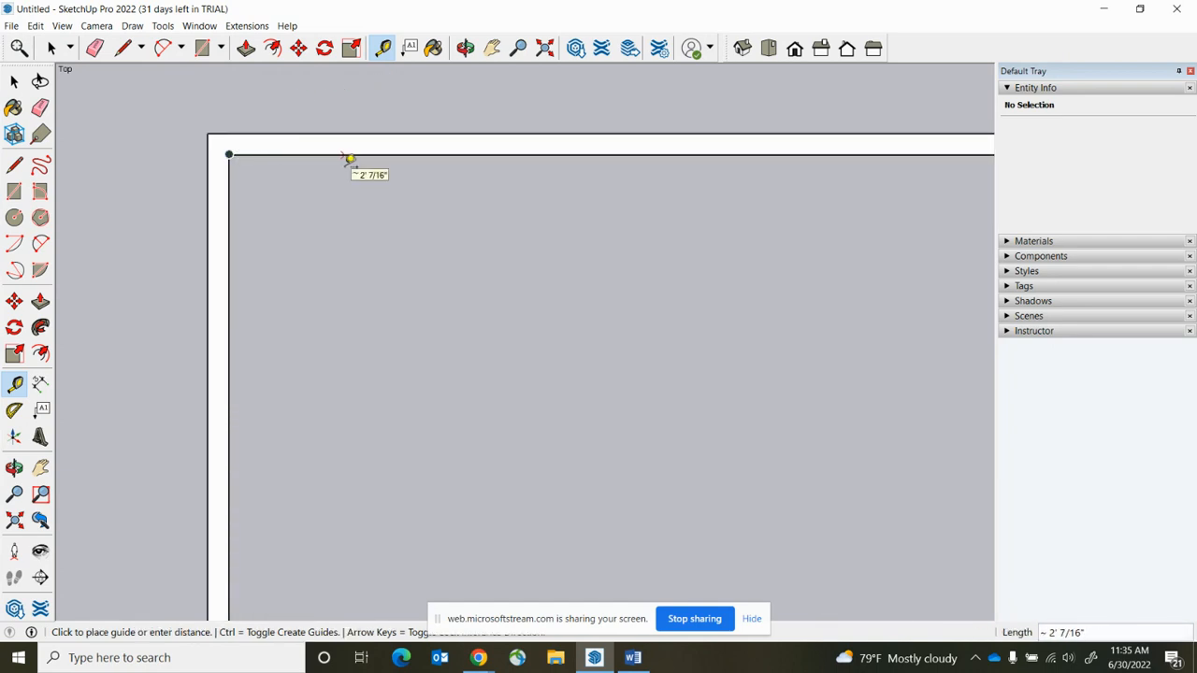
text(18)
key(Return)
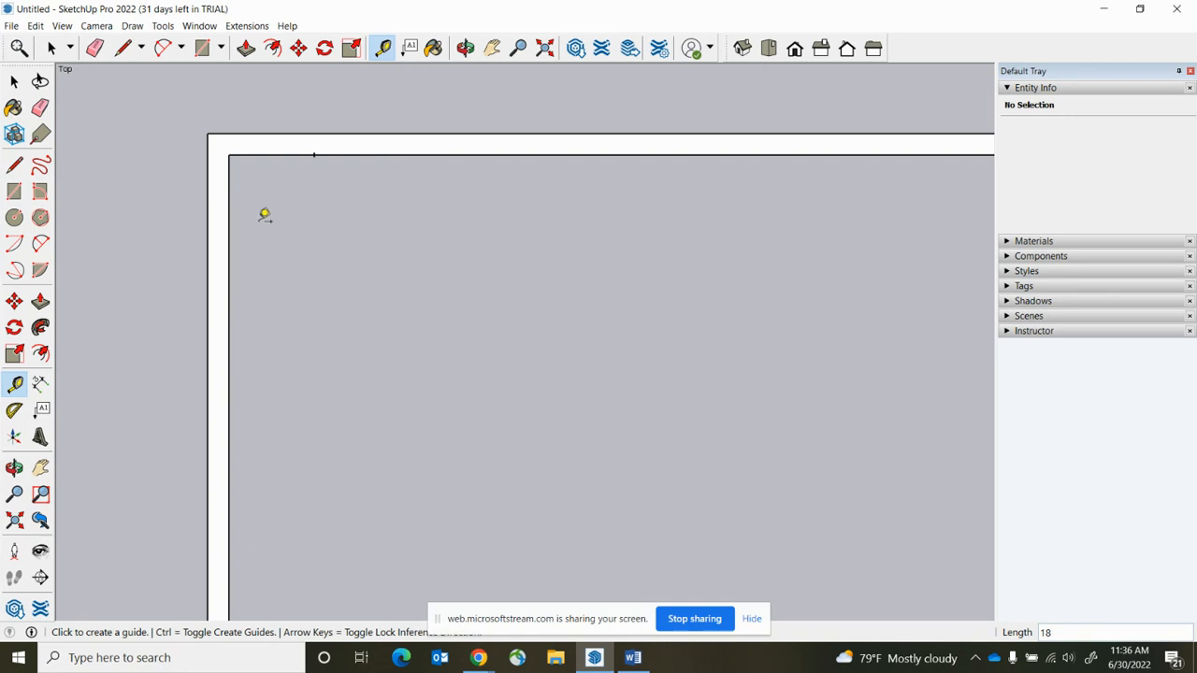
- Place a guide point 18" from the upper-right inner corner along the inner edge of the upper wall
scroll(214, 249, down, 2)
scroll(855, 194, up, 1)
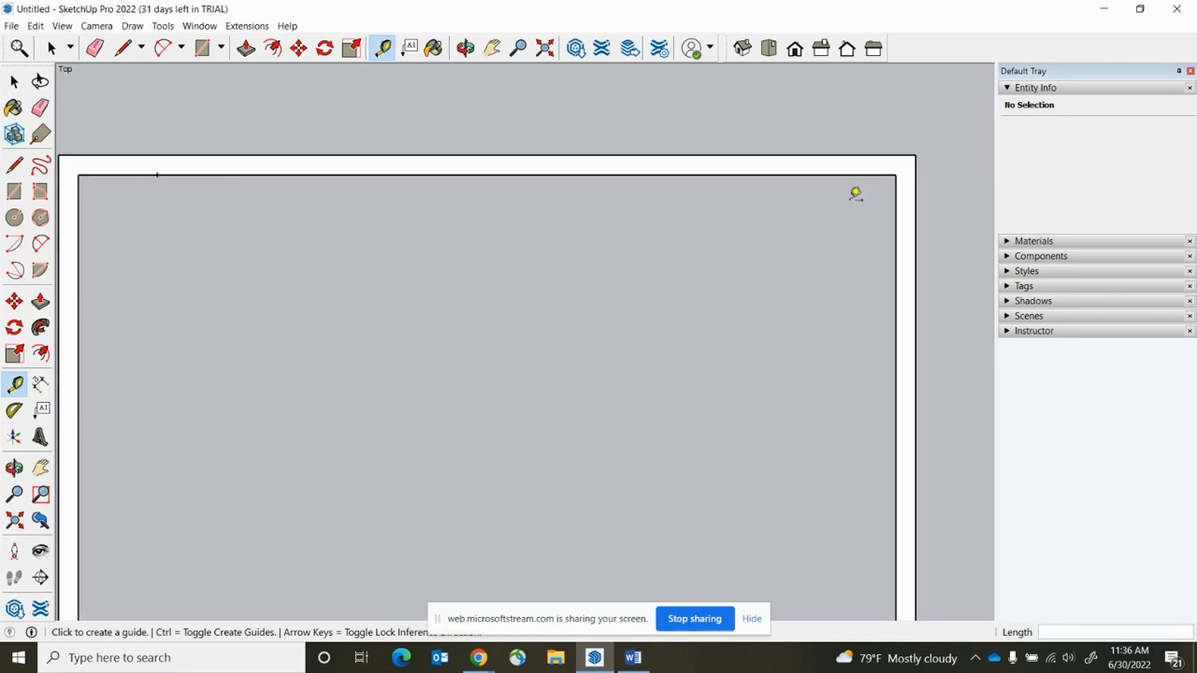
click(903, 167)
text(18)
key(Return)
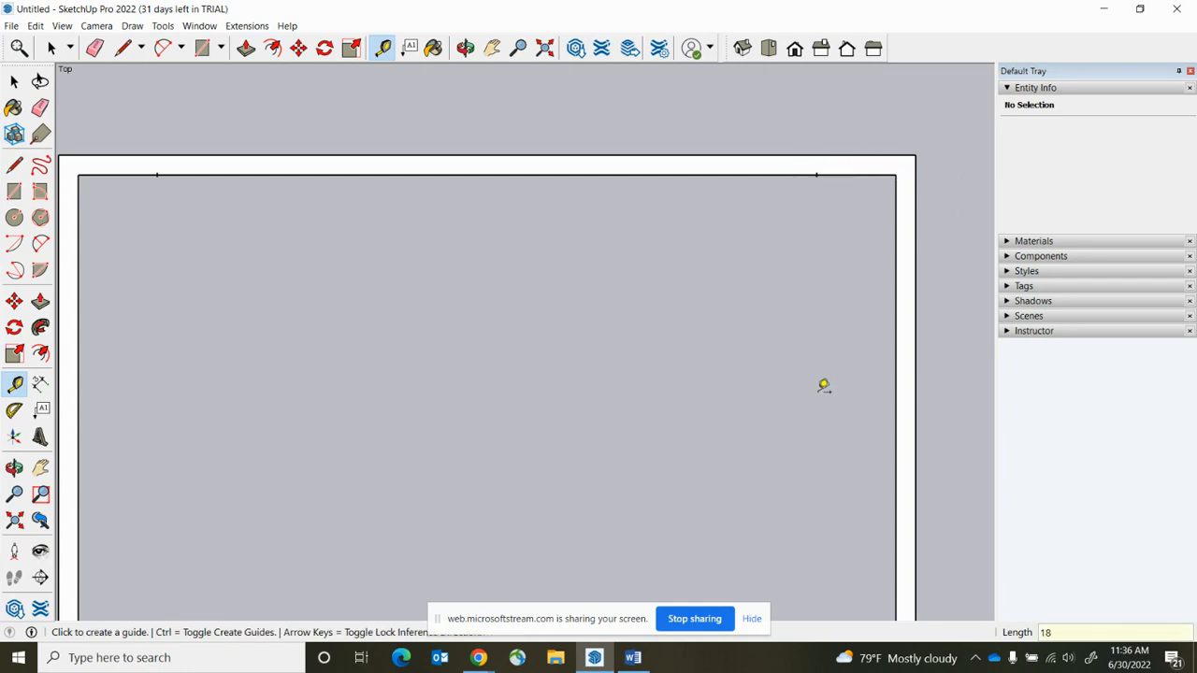
- Draw a line straight across the upper wall from the guide point 18" from the upper-left inner corner to the outer edge
scroll(614, 302, down, 1)
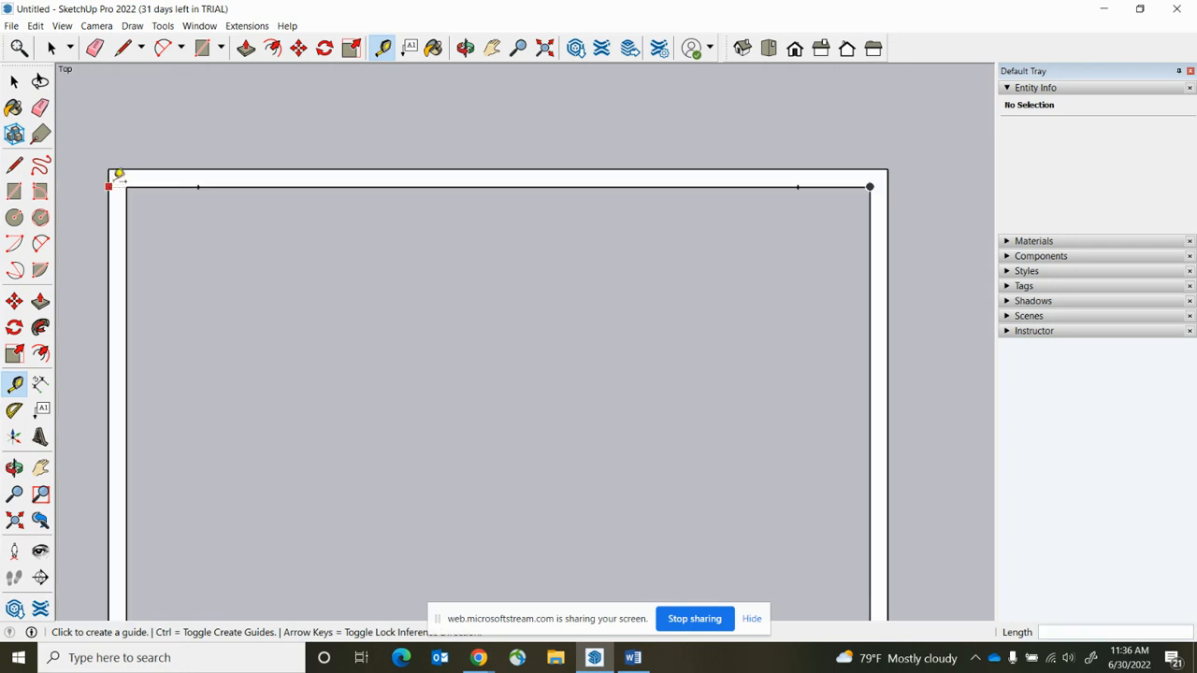
scroll(113, 177, up, 1)
scroll(222, 160, up, 1)
scroll(228, 208, up, 1)
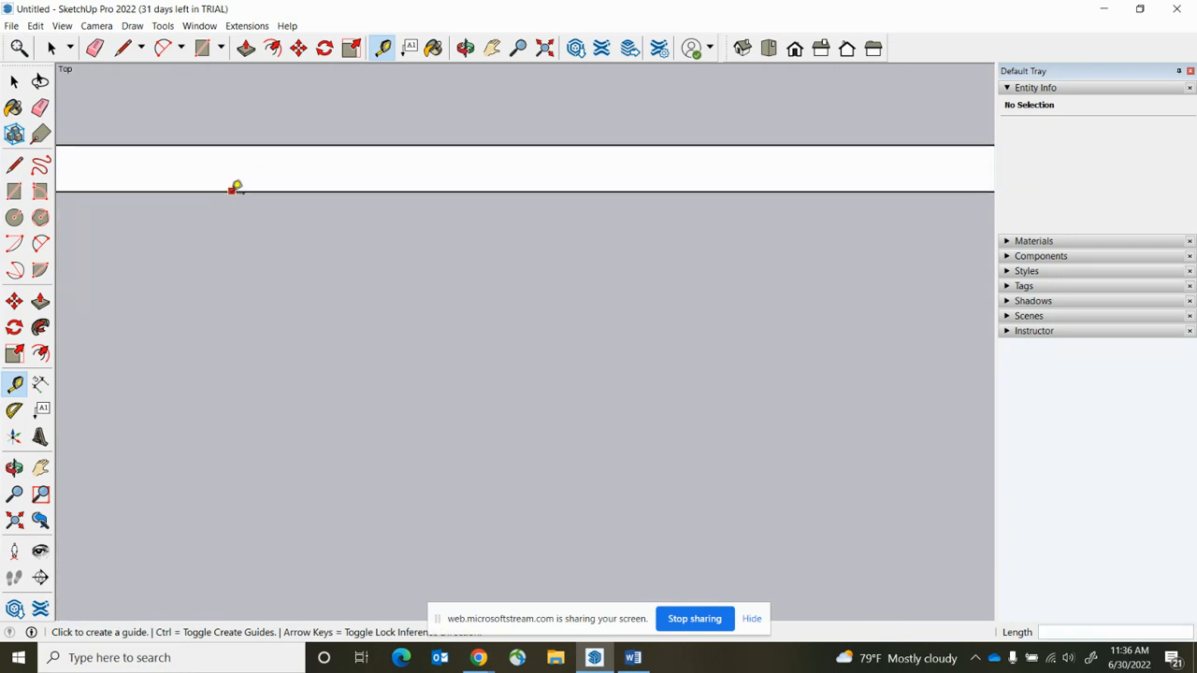
scroll(270, 267, down, 2)
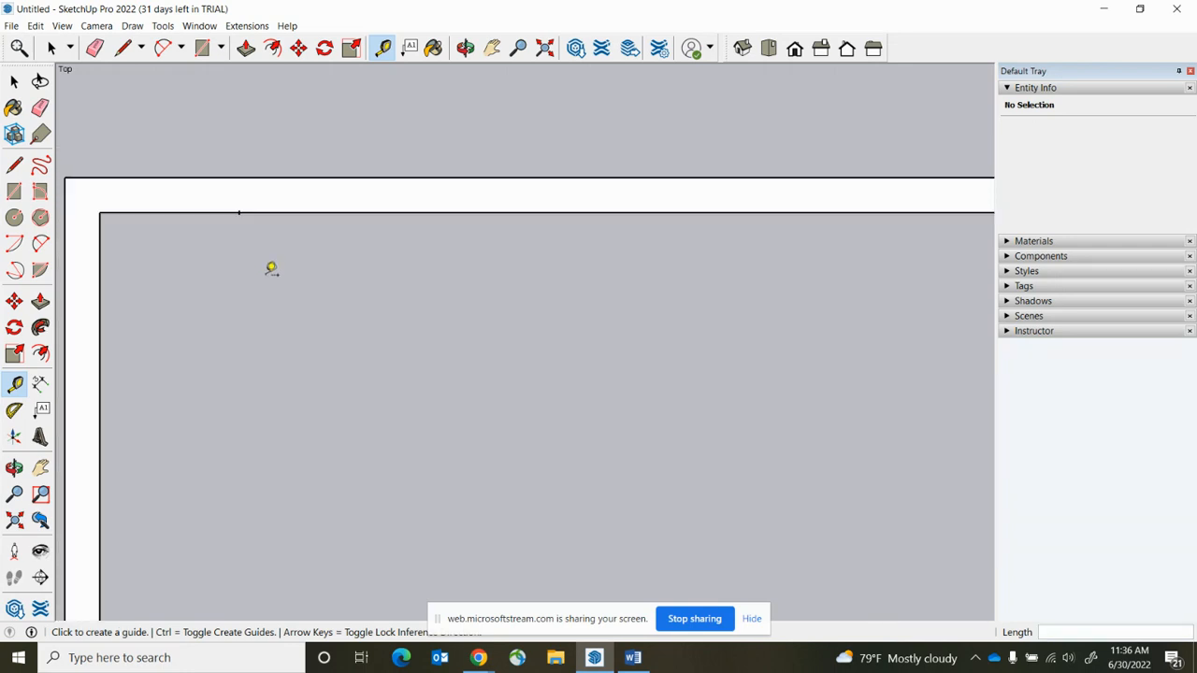
click(121, 54)
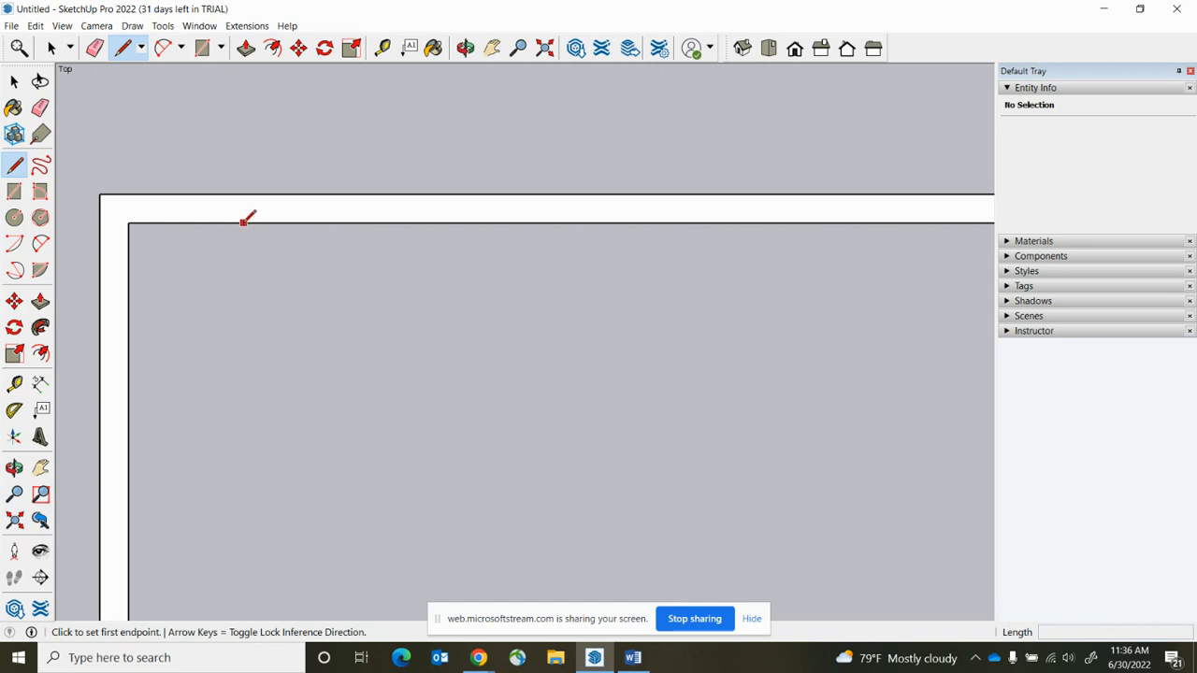
scroll(244, 222, up, 2)
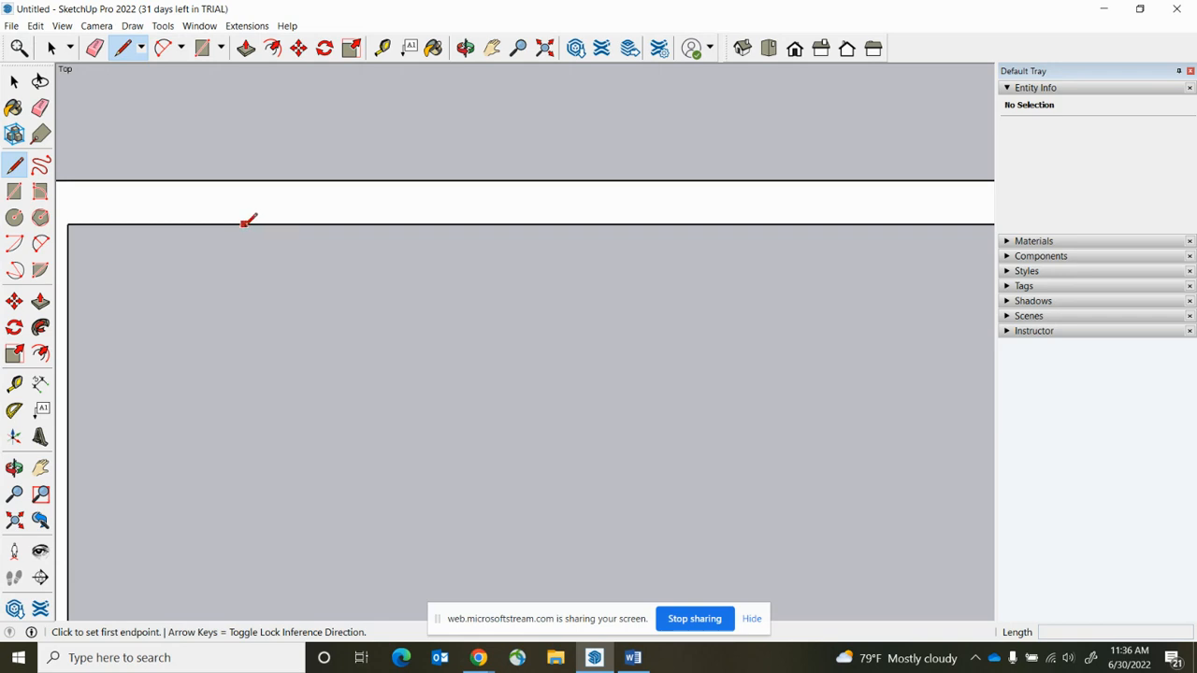
scroll(243, 222, up, 3)
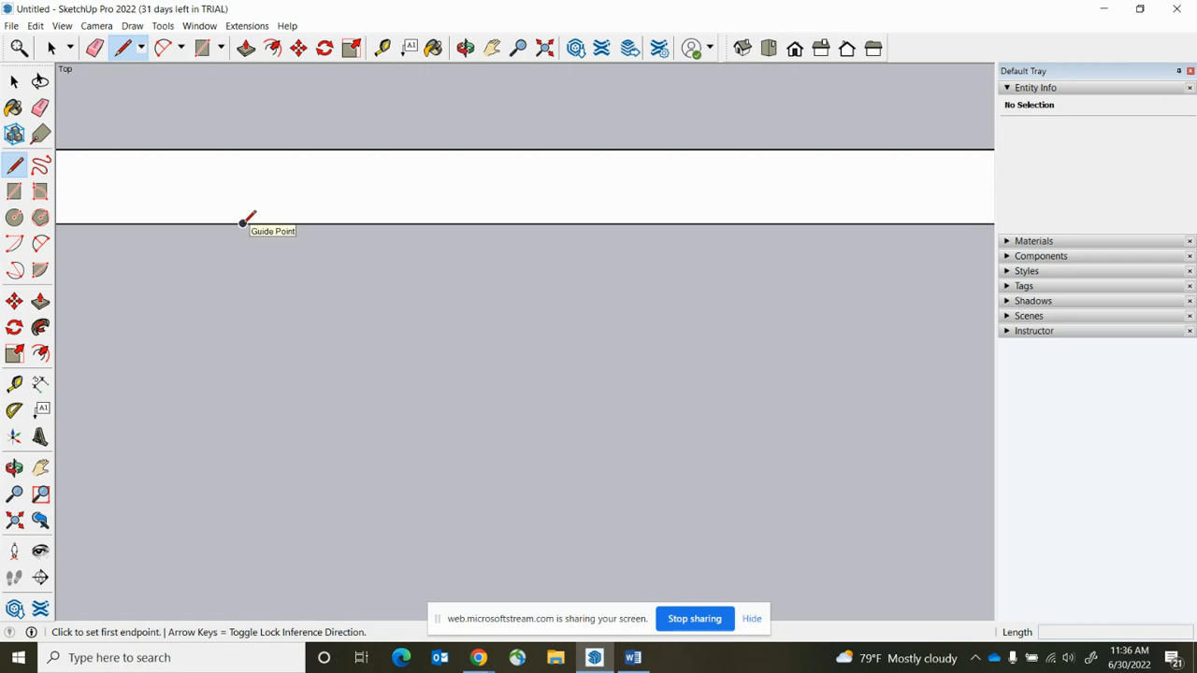
click(244, 222)
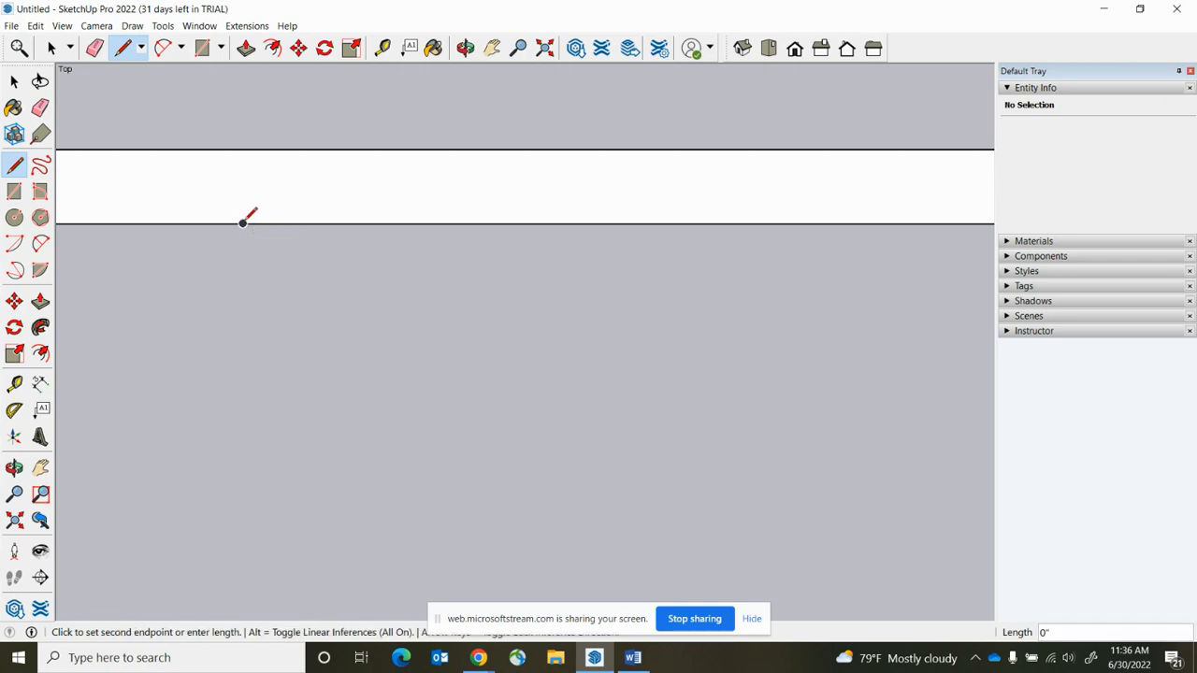
click(243, 149)
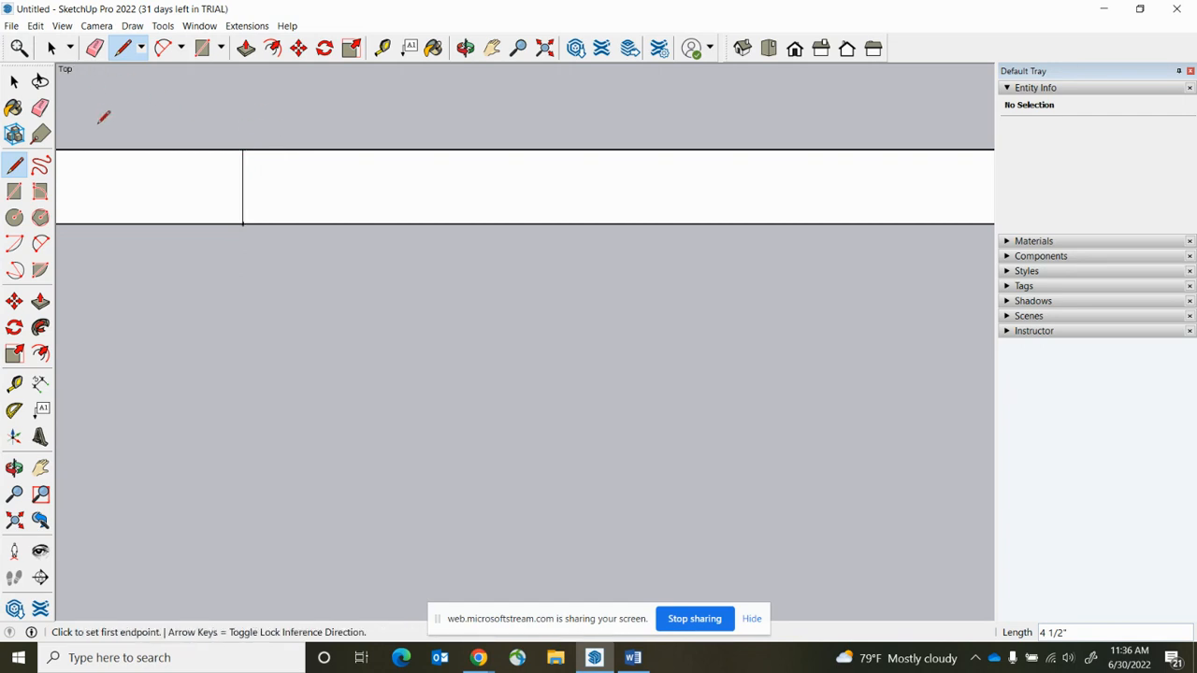
- Draw a line straight across the upper wall from the guide point 18" from the upper-right inner corner to the outer edge
scroll(168, 271, down, 4)
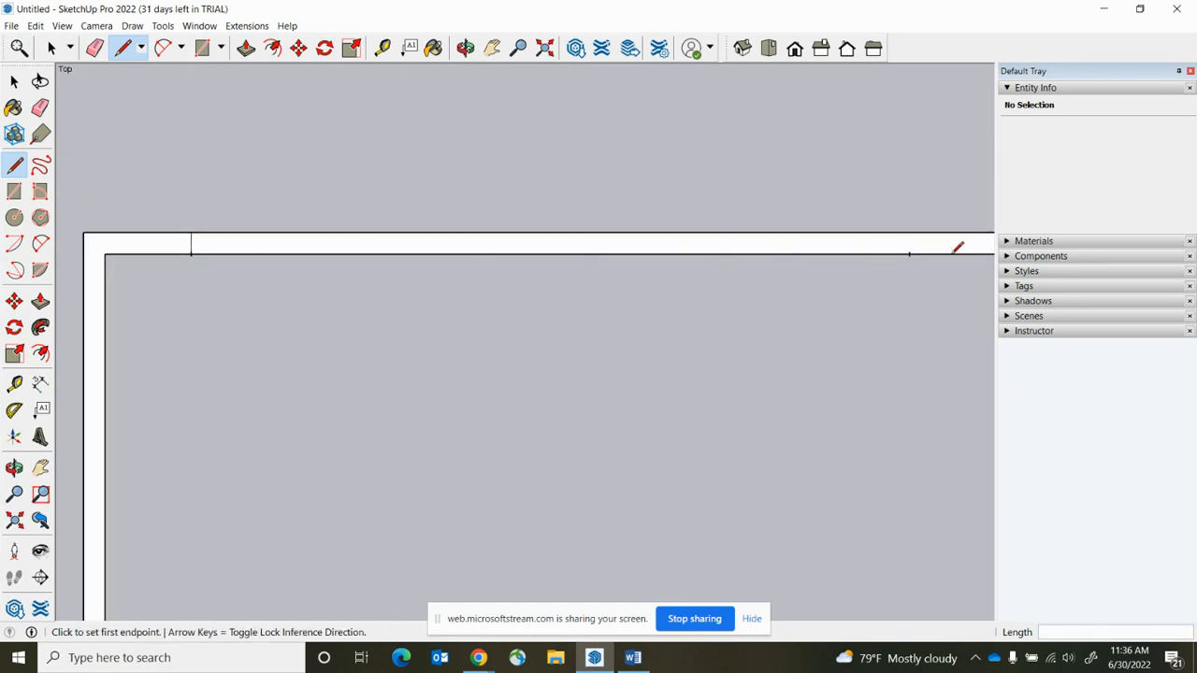
scroll(925, 249, up, 4)
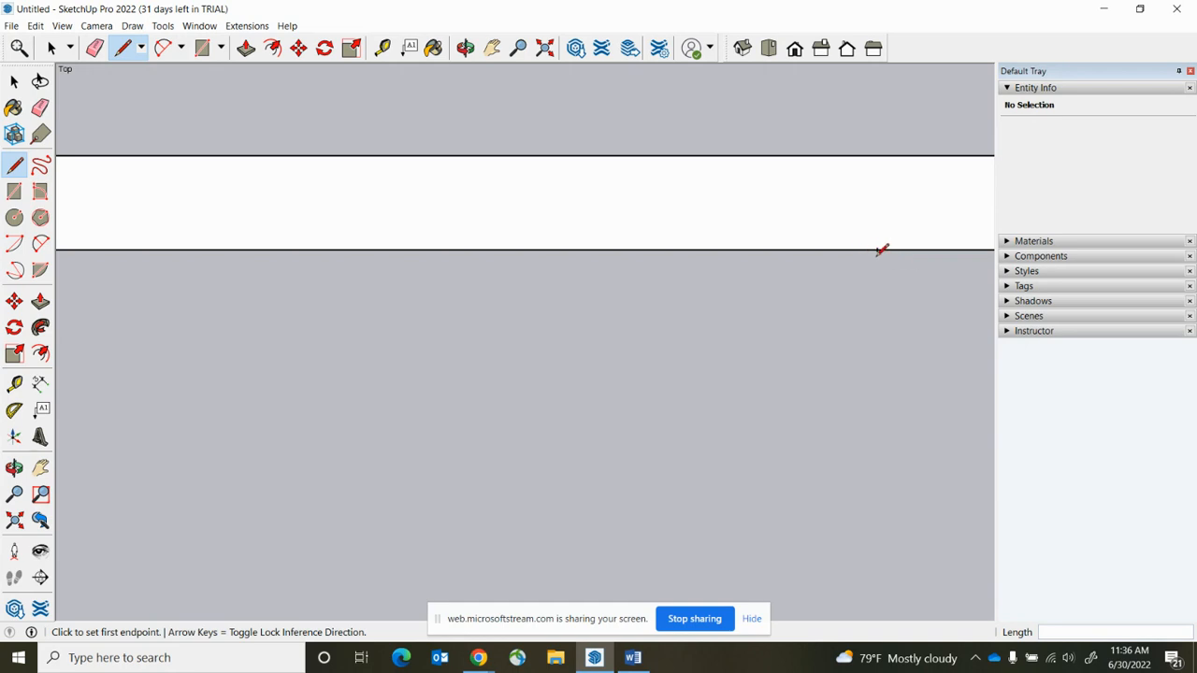
click(878, 248)
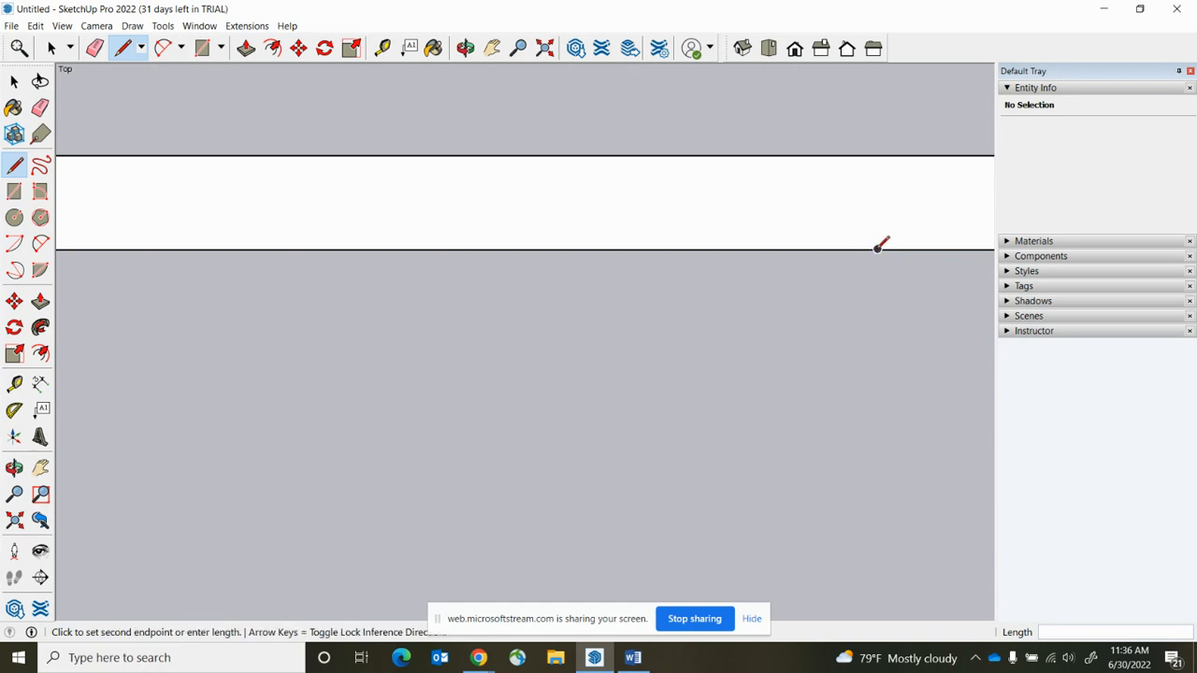
click(878, 155)
scroll(836, 303, down, 5)
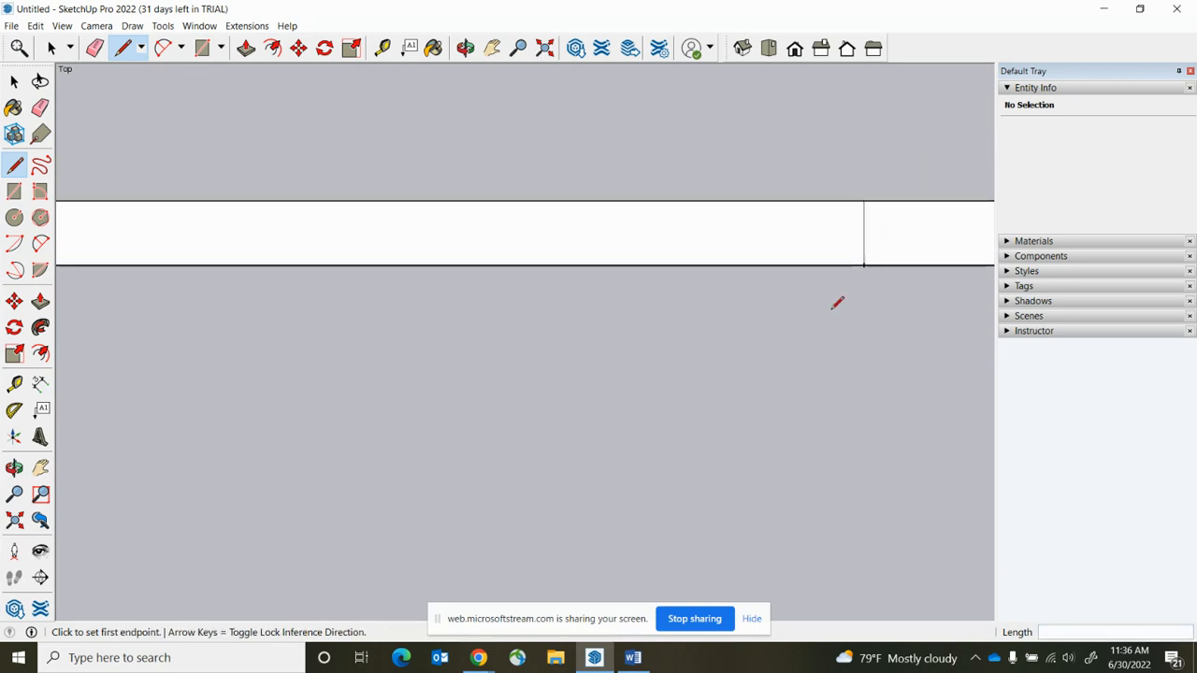
- Place a guide point 36" to the right of the left window's first jamb line along the upper wall's outer edge
scroll(784, 323, down, 3)
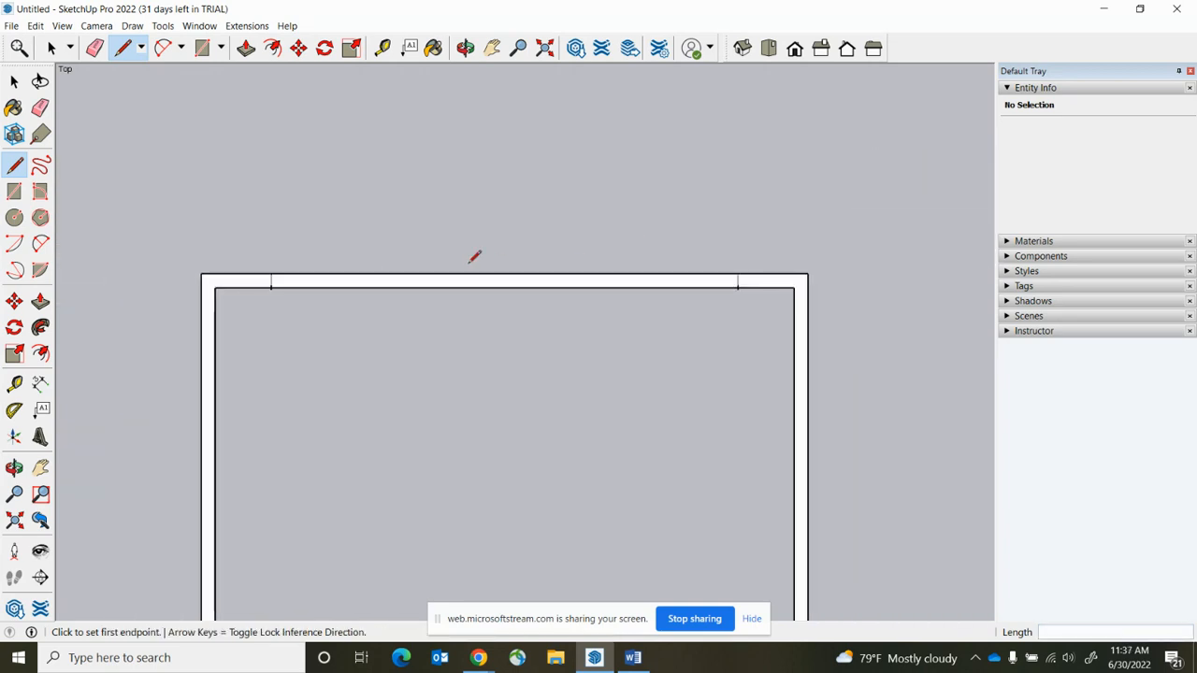
scroll(286, 255, up, 4)
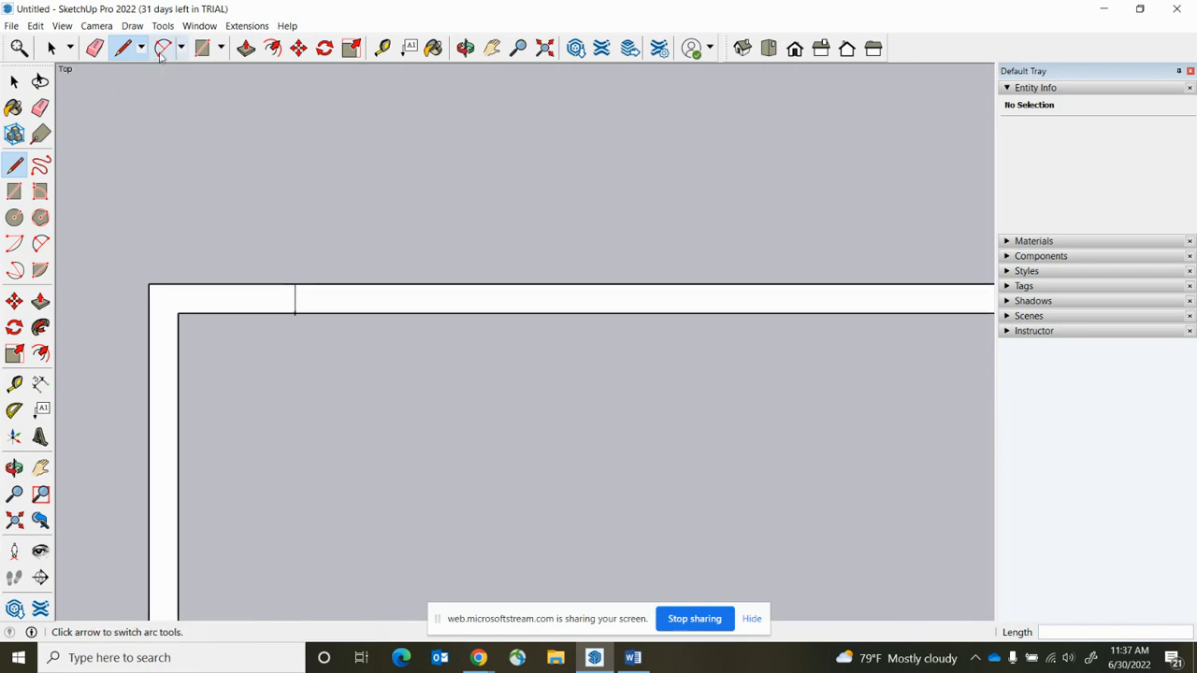
click(382, 47)
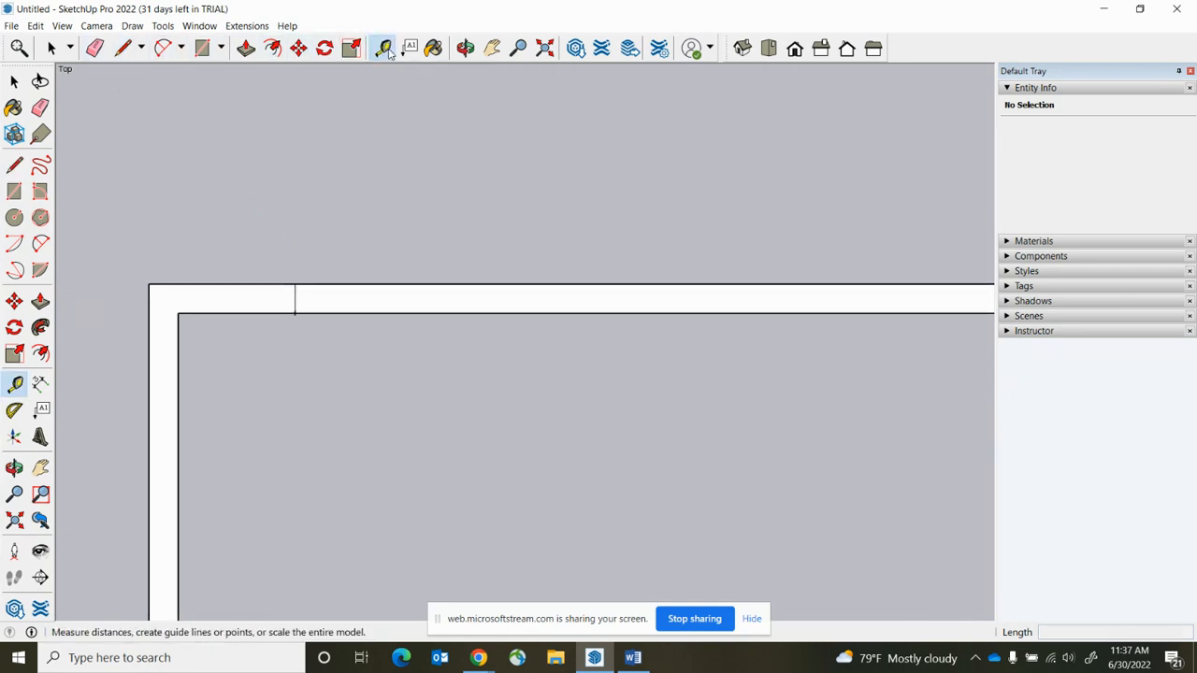
click(296, 283)
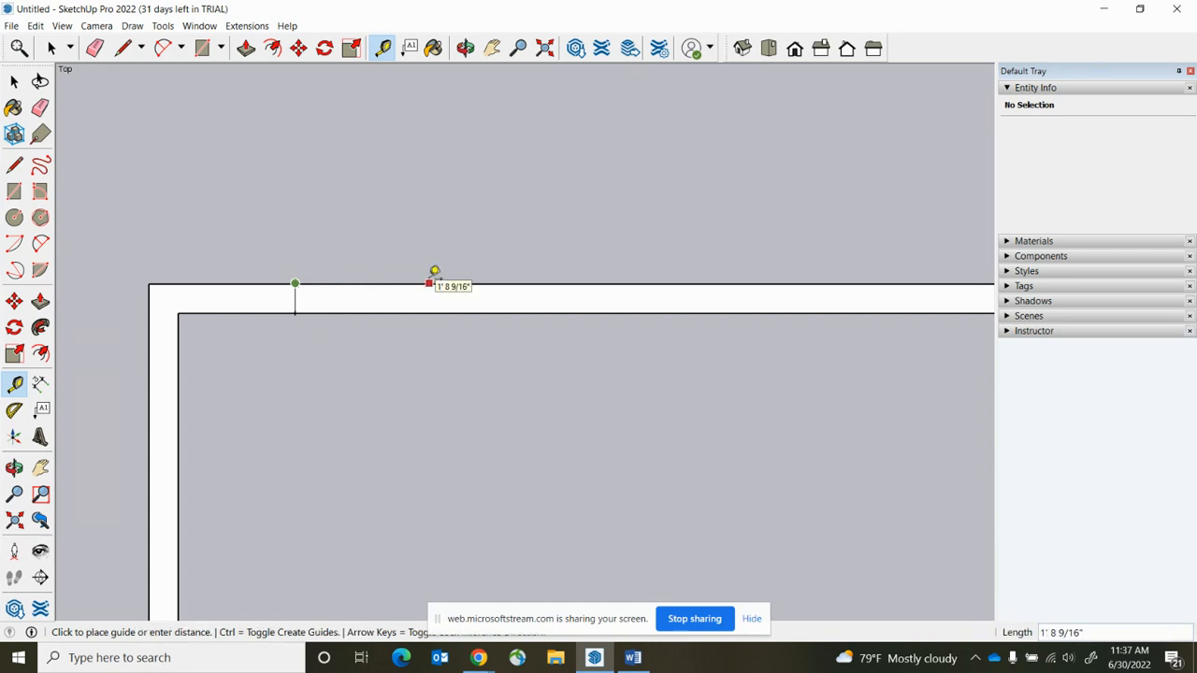
text(36)
key(Return)
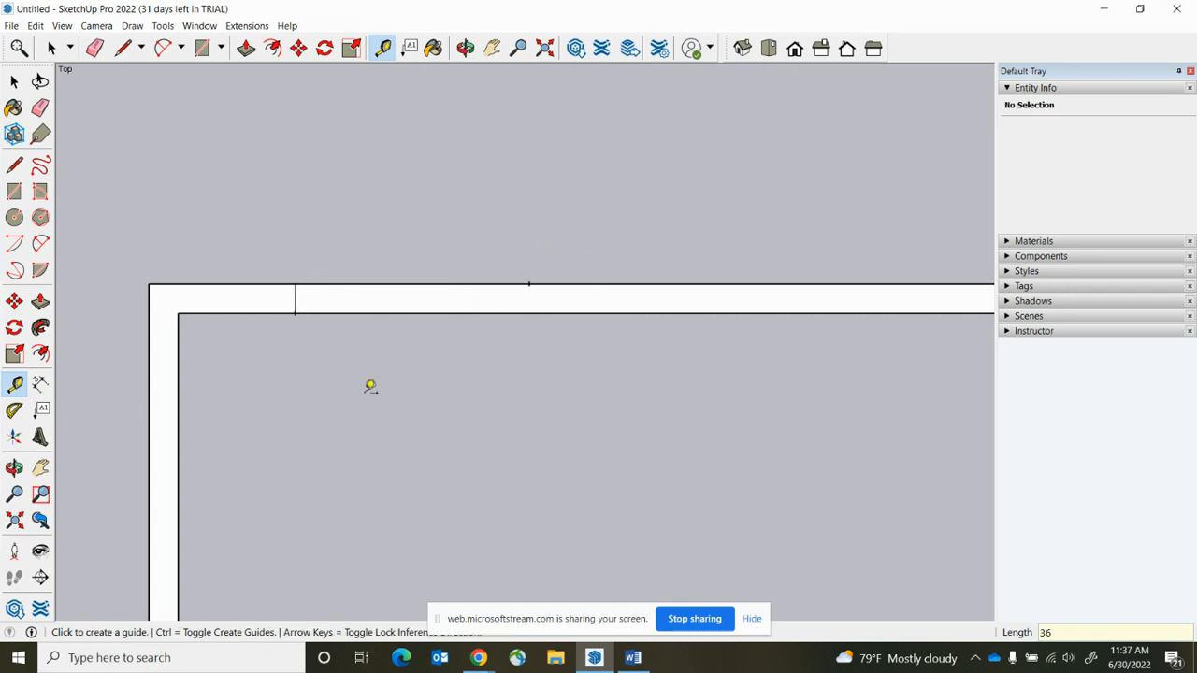
- Place a guide point 36" to the left of the right window's jamb line along the upper wall's outer edge
scroll(336, 386, down, 1)
scroll(412, 381, down, 2)
scroll(855, 334, up, 3)
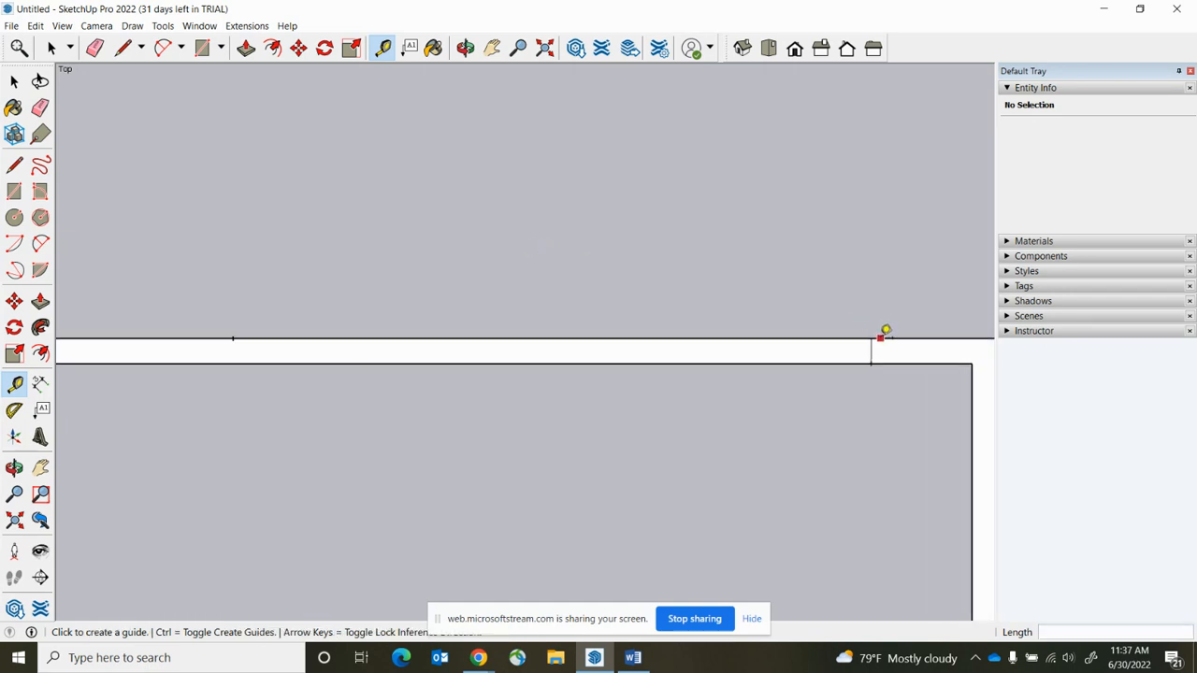
click(871, 337)
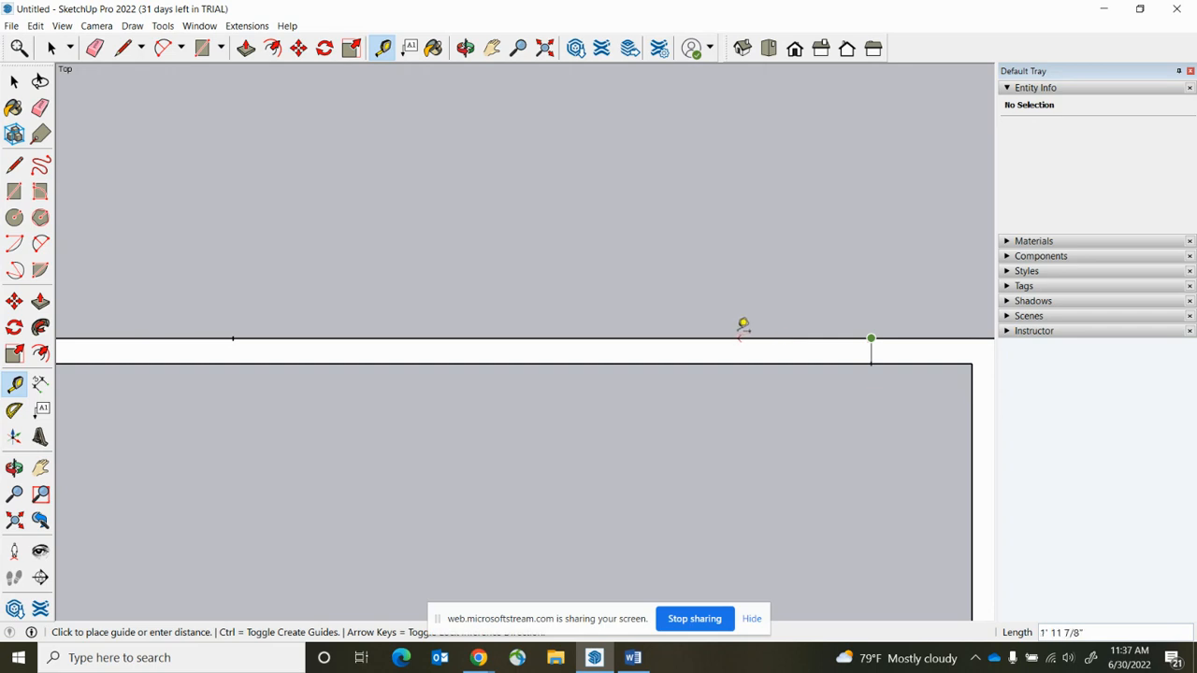
key(Return)
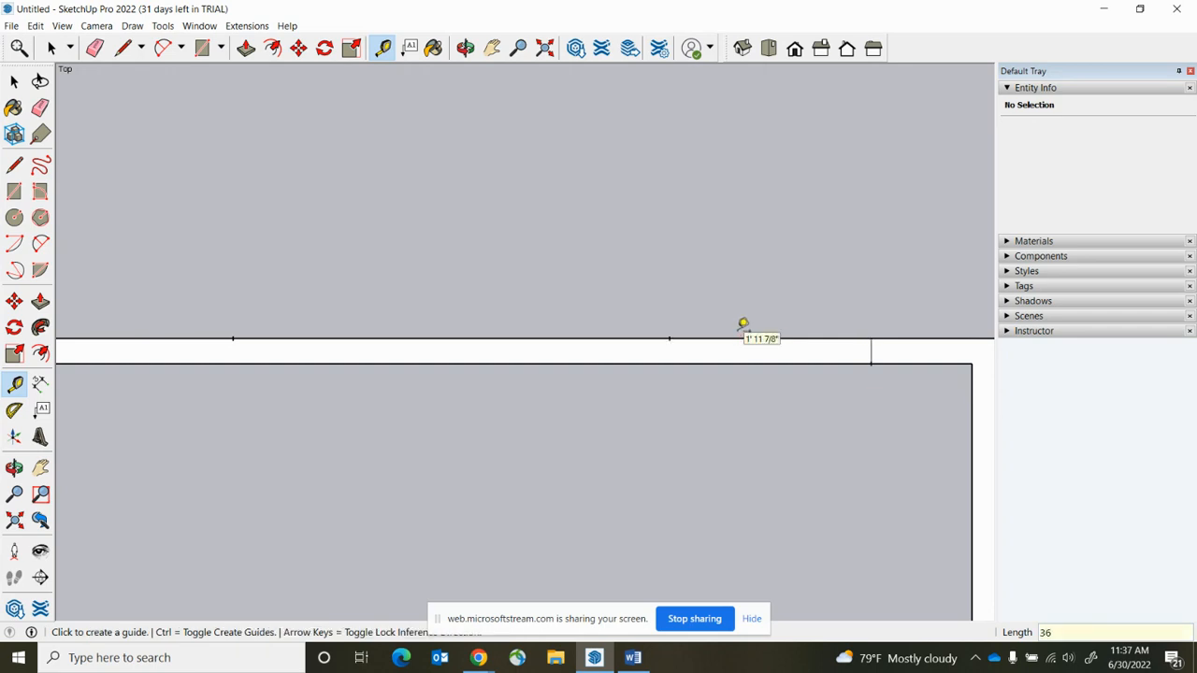
key(Return)
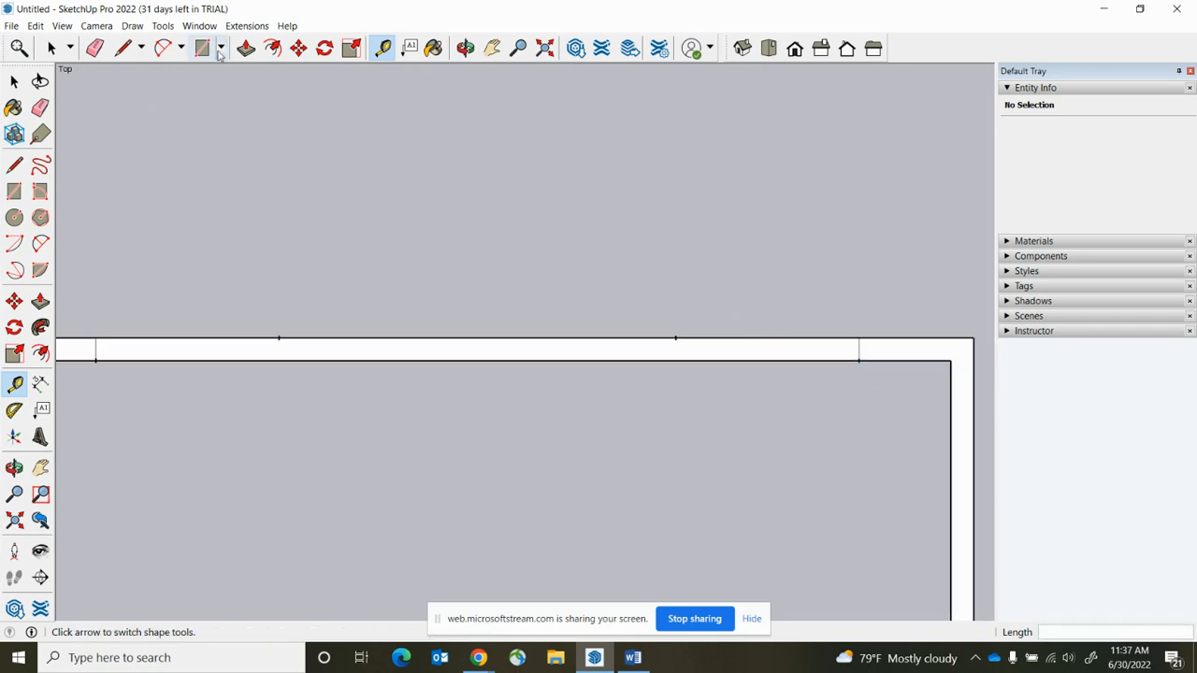
- Draw the second jamb line of each window across the upper wall from the two 36" guide points to the inner edge
click(122, 48)
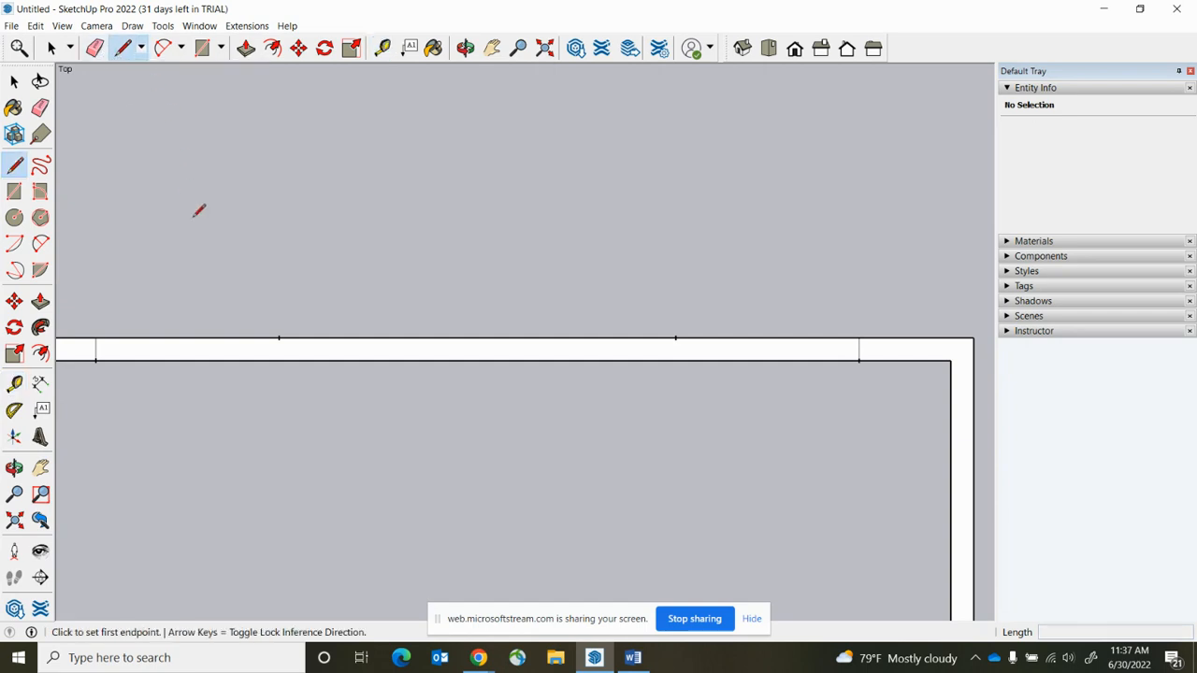
click(279, 325)
click(279, 359)
scroll(230, 385, down, 1)
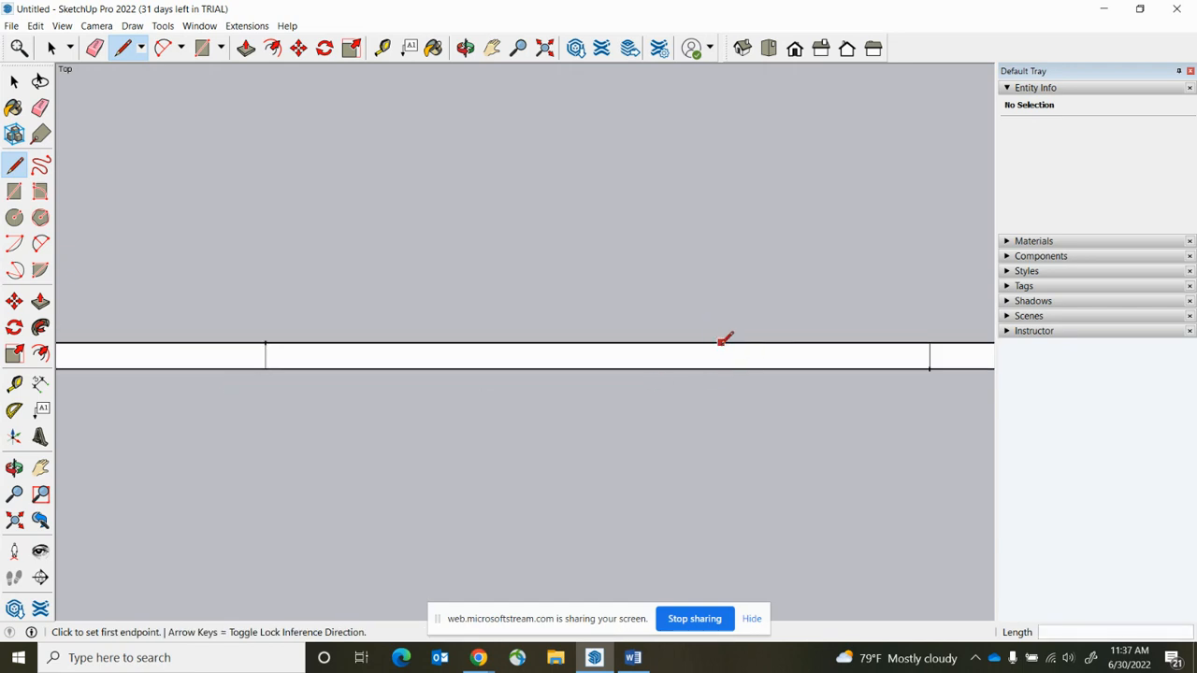
click(719, 342)
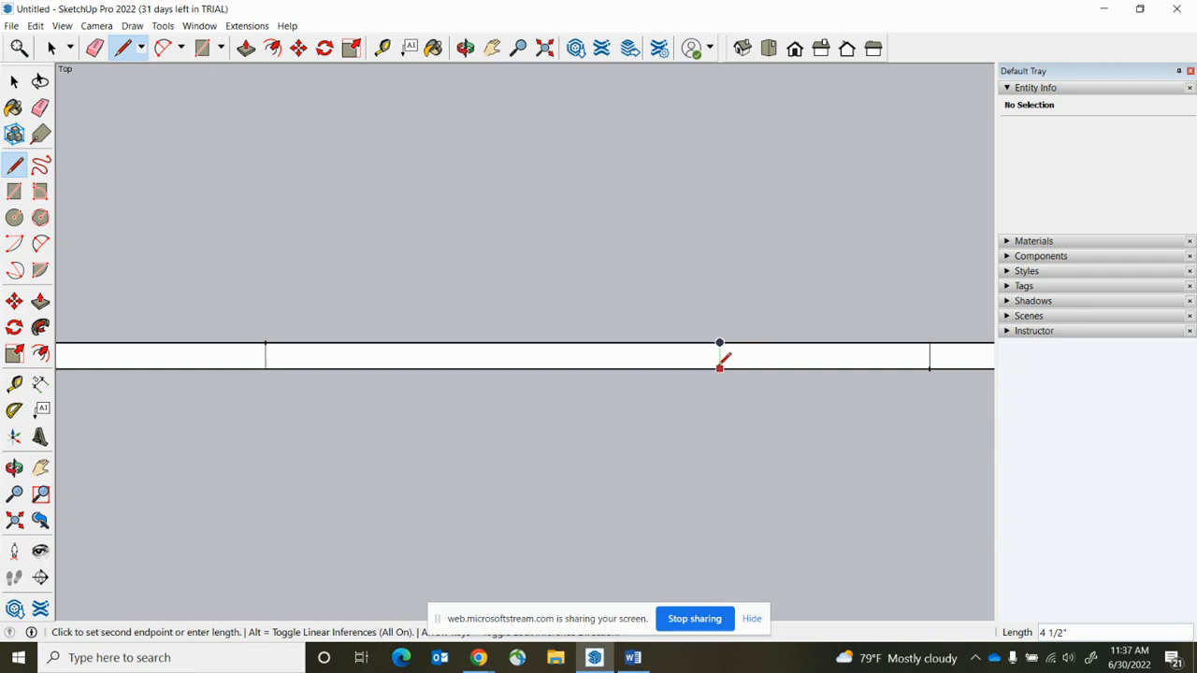
click(719, 367)
- Draw the glass line of both upper-wall windows by joining the midpoints of each window's two jamb lines
scroll(752, 344, down, 3)
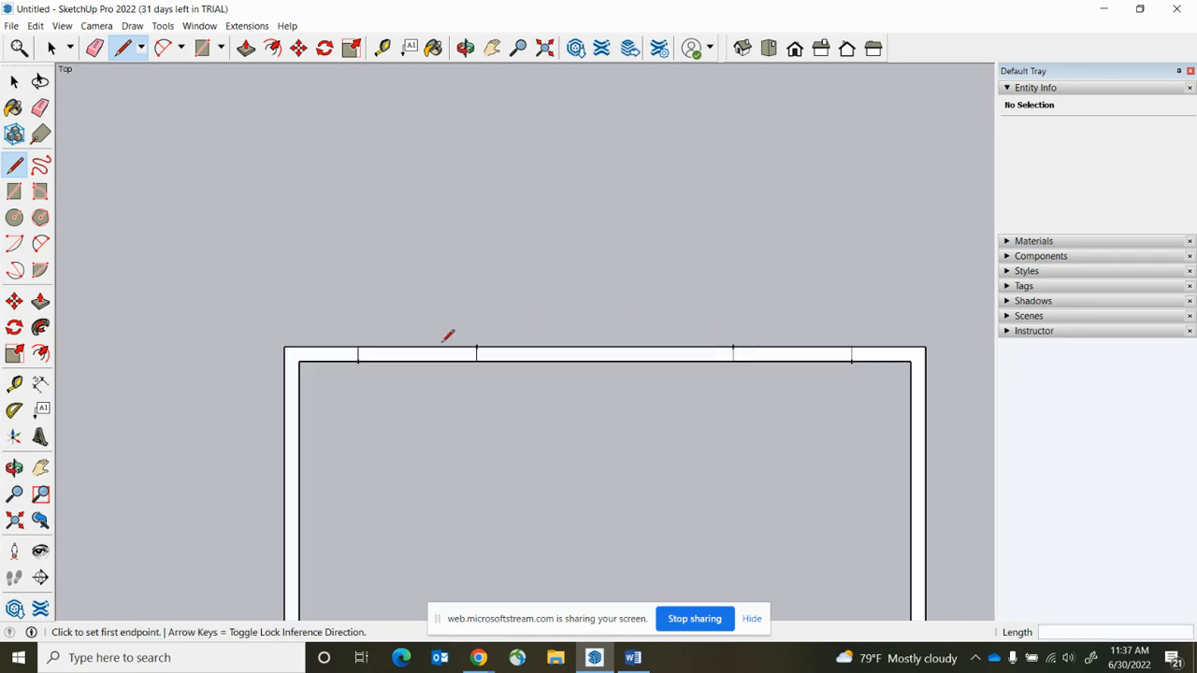
scroll(437, 309, up, 2)
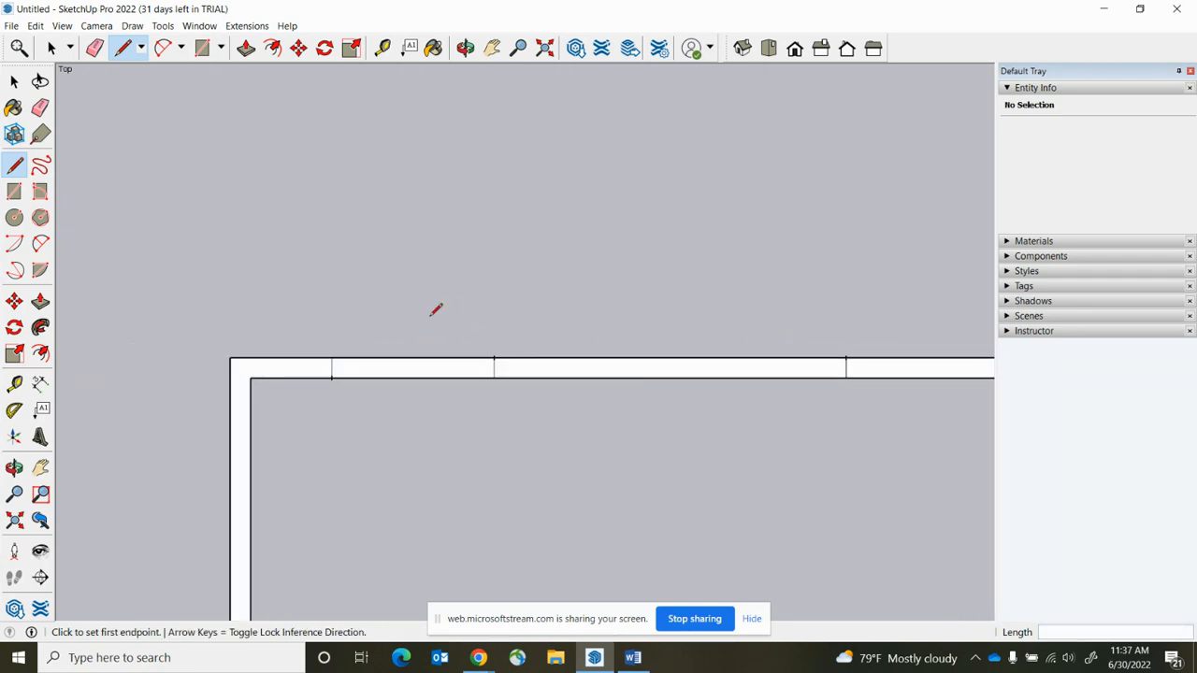
scroll(334, 361, up, 1)
scroll(332, 367, up, 1)
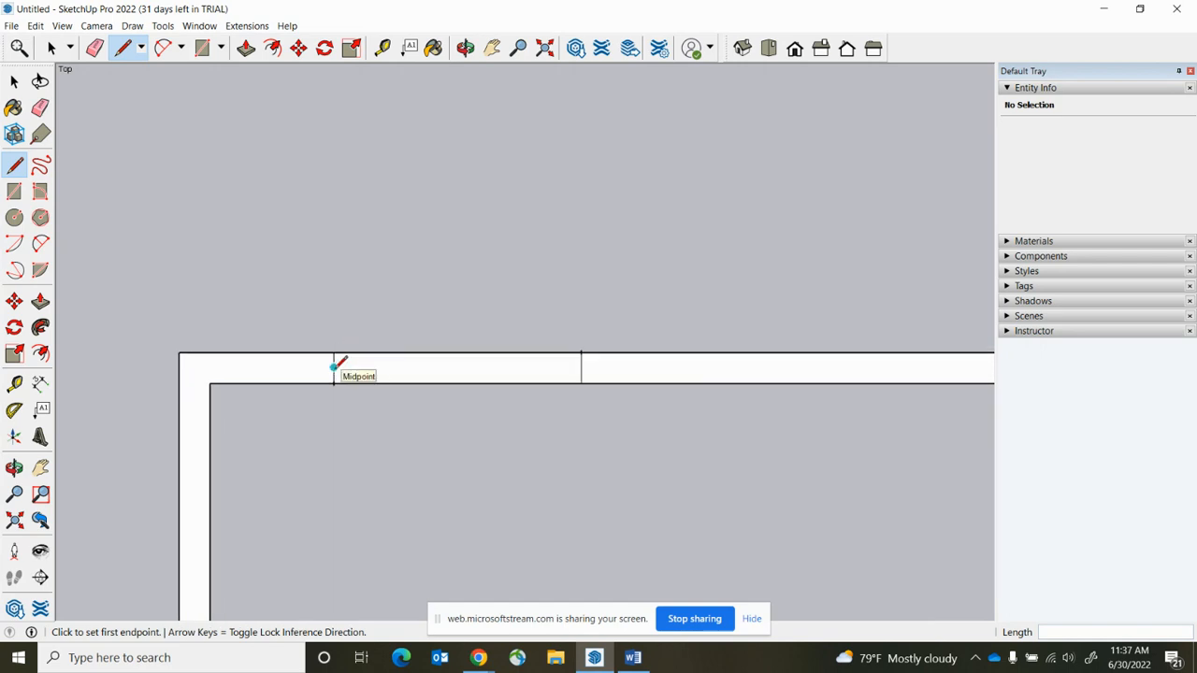
click(334, 367)
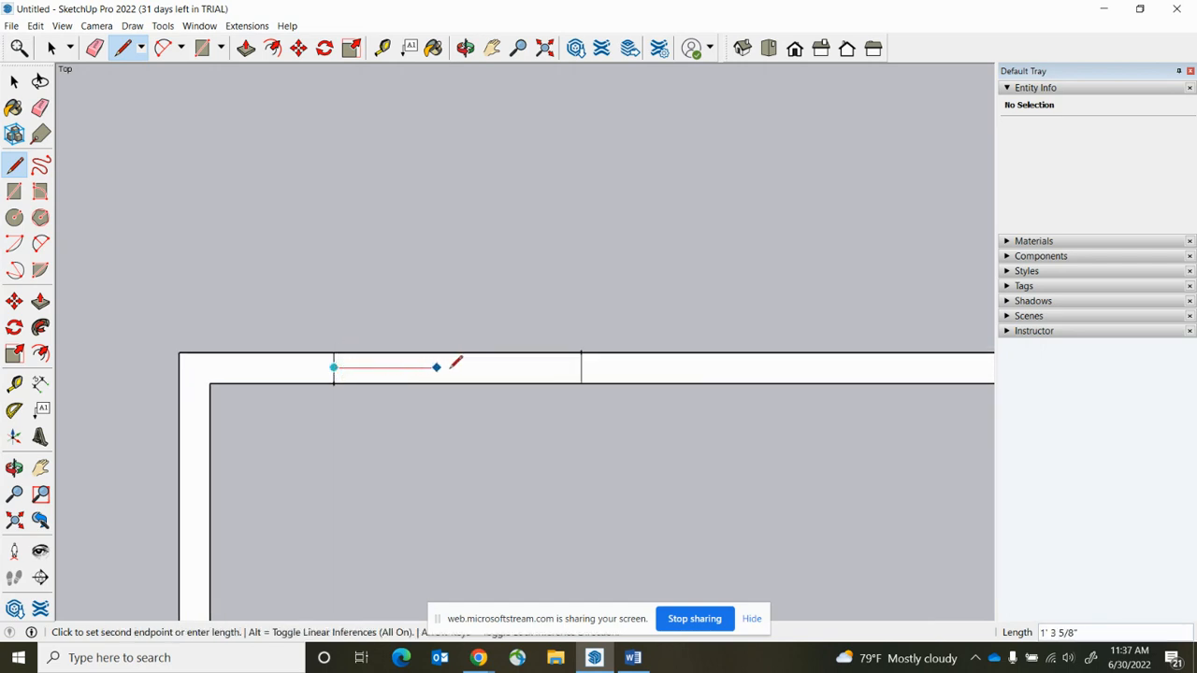
click(581, 368)
scroll(252, 403, down, 2)
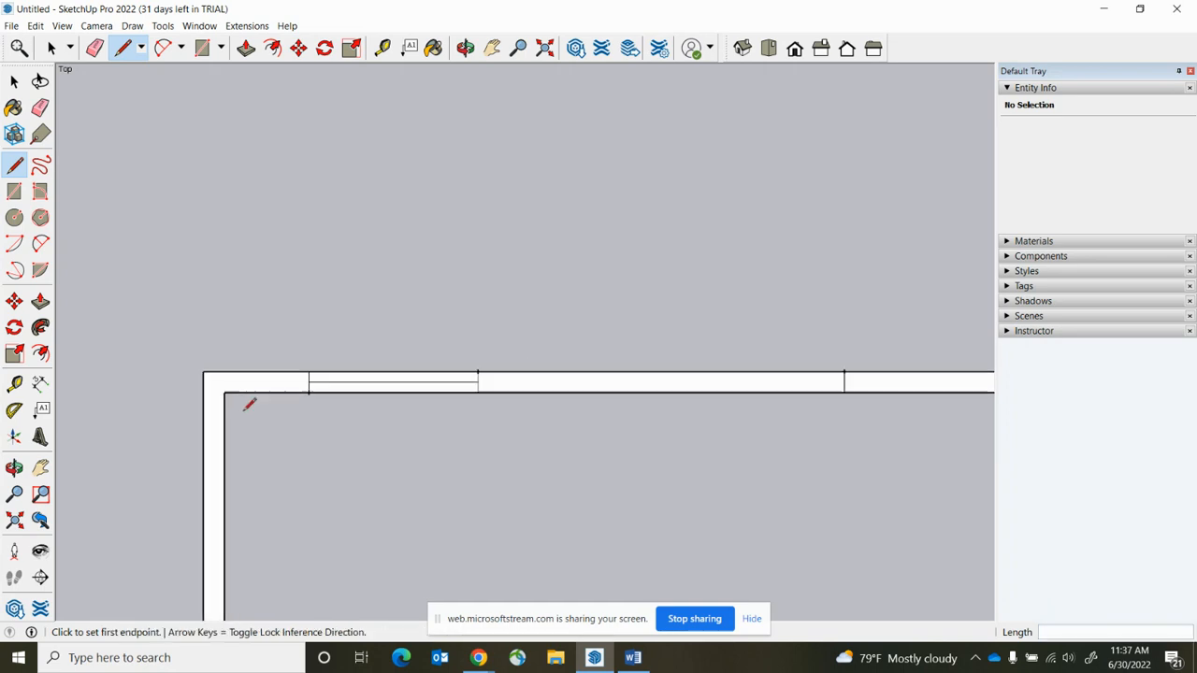
click(790, 385)
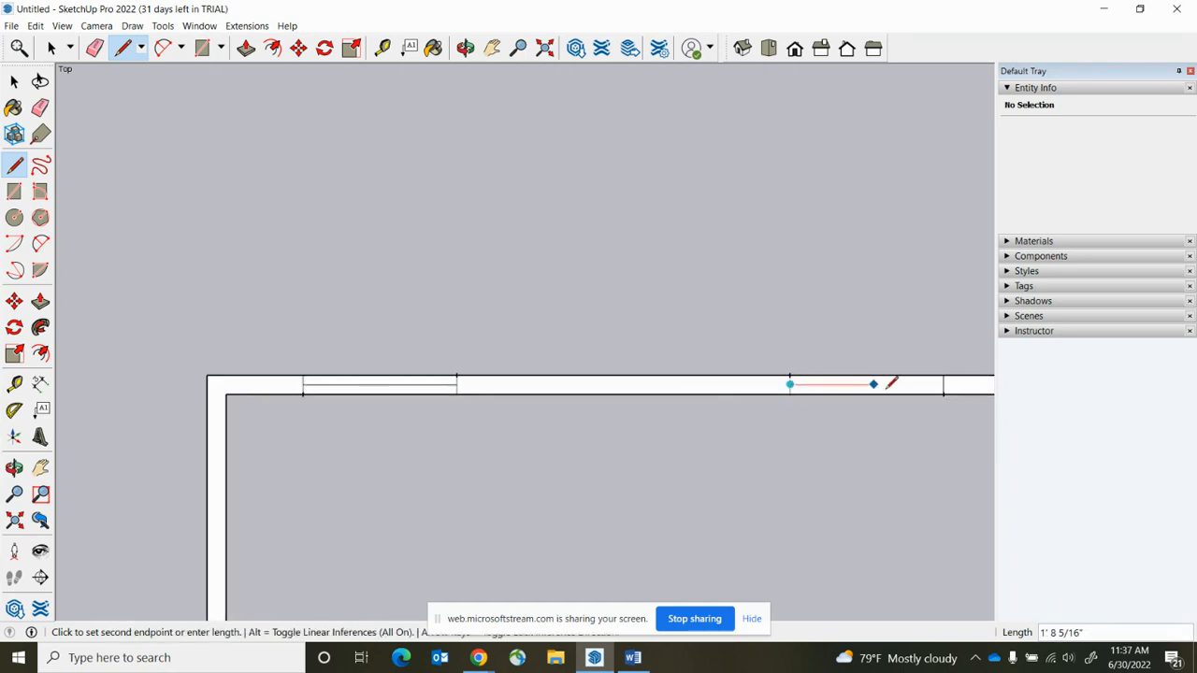
click(943, 383)
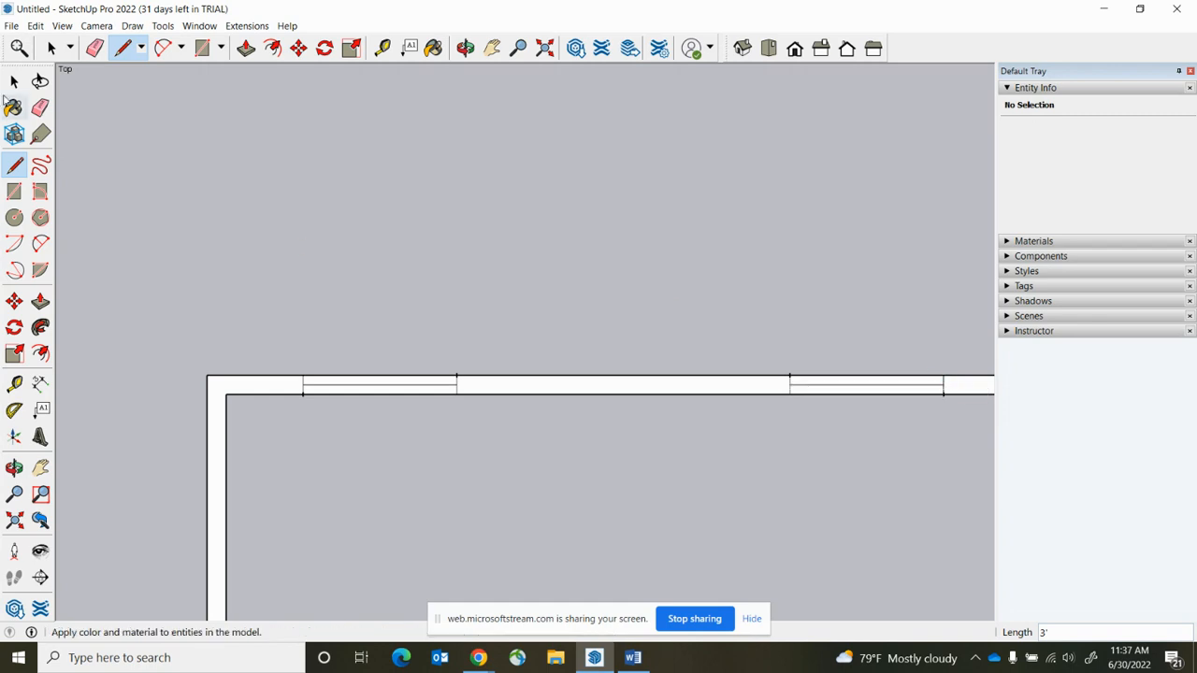
key(space)
- Compare the whole plan with the floor plan and dimensions in the Word assignment and return to SketchUp
scroll(262, 289, down, 5)
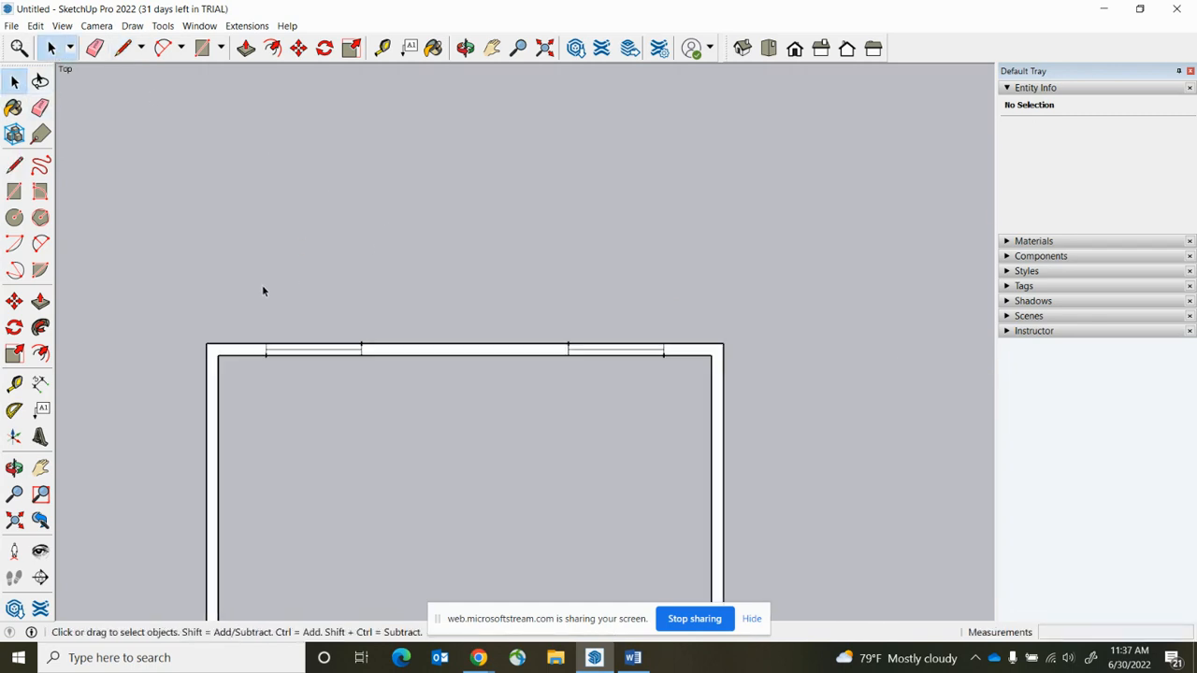
scroll(478, 512, up, 1)
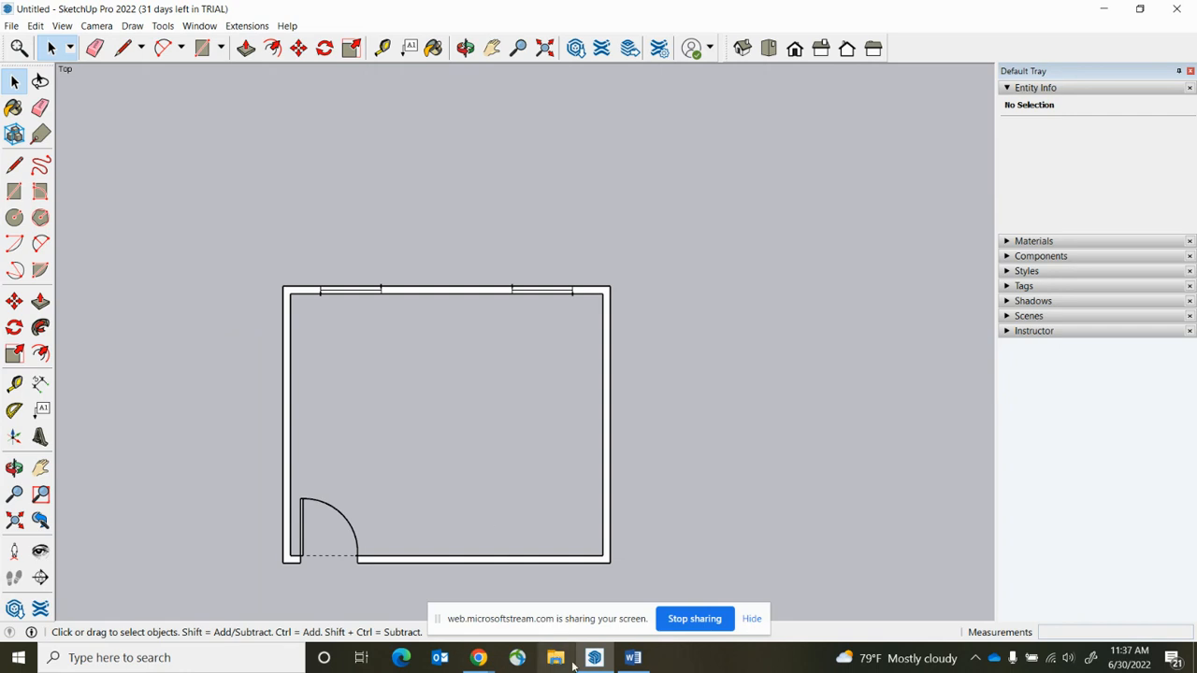
click(633, 657)
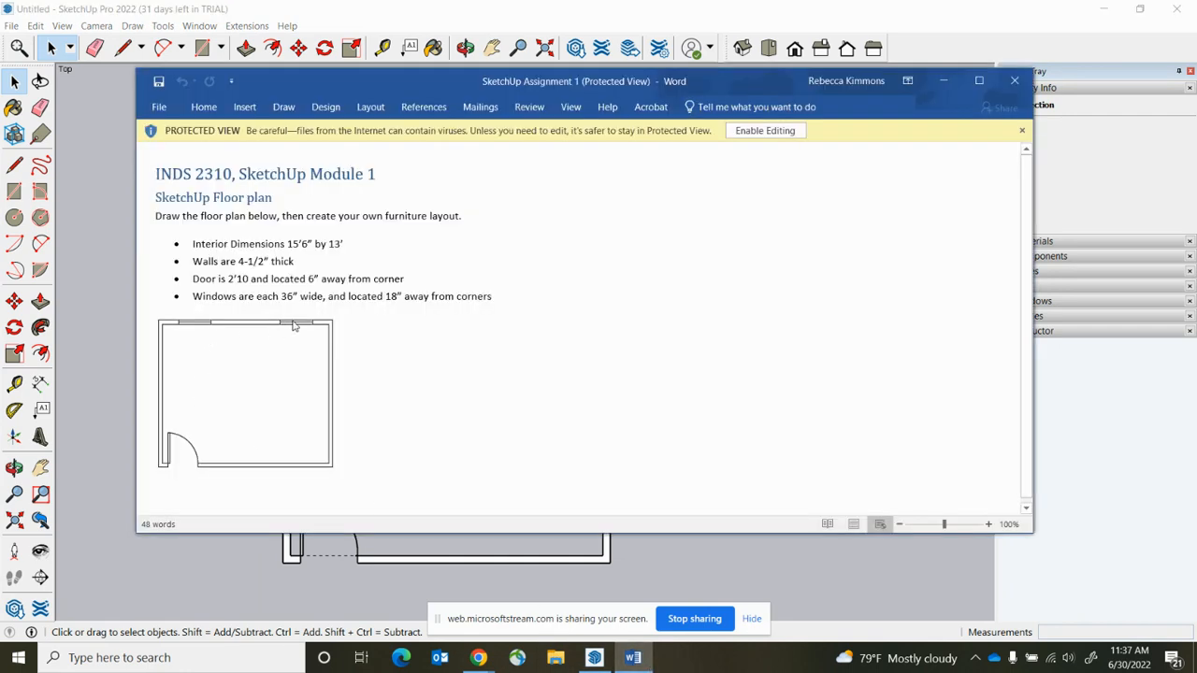
click(943, 82)
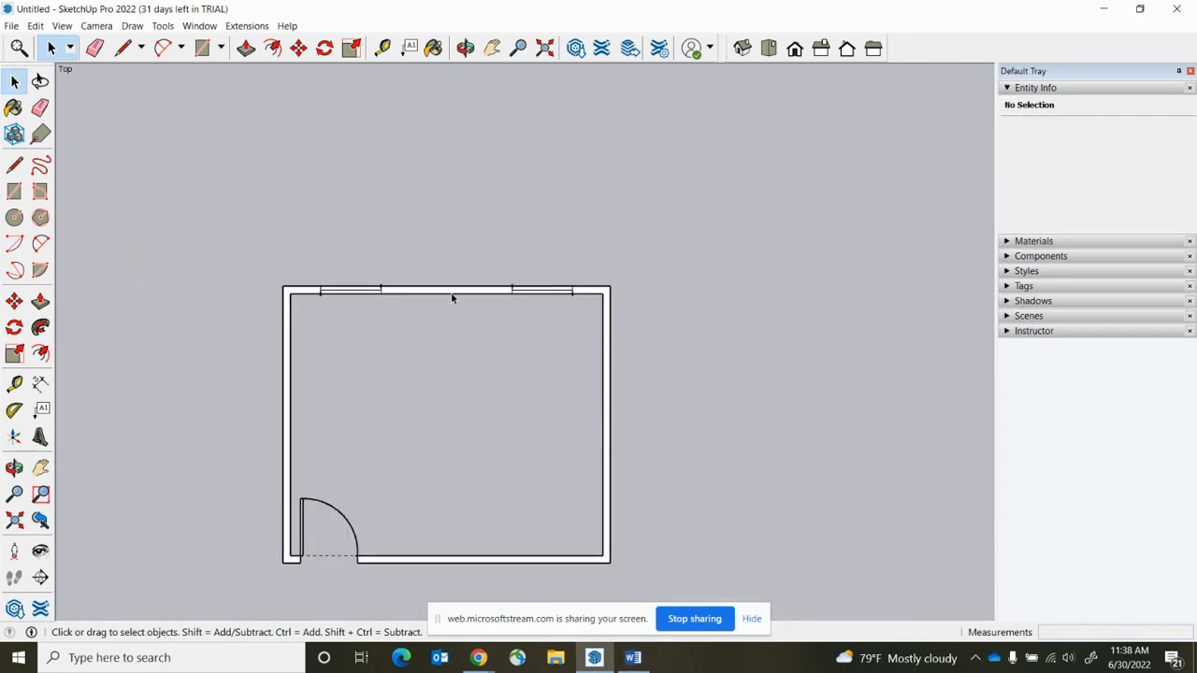
- Delete the two white faces on either side of the glass line inside the upper wall's left window
scroll(407, 376, up, 1)
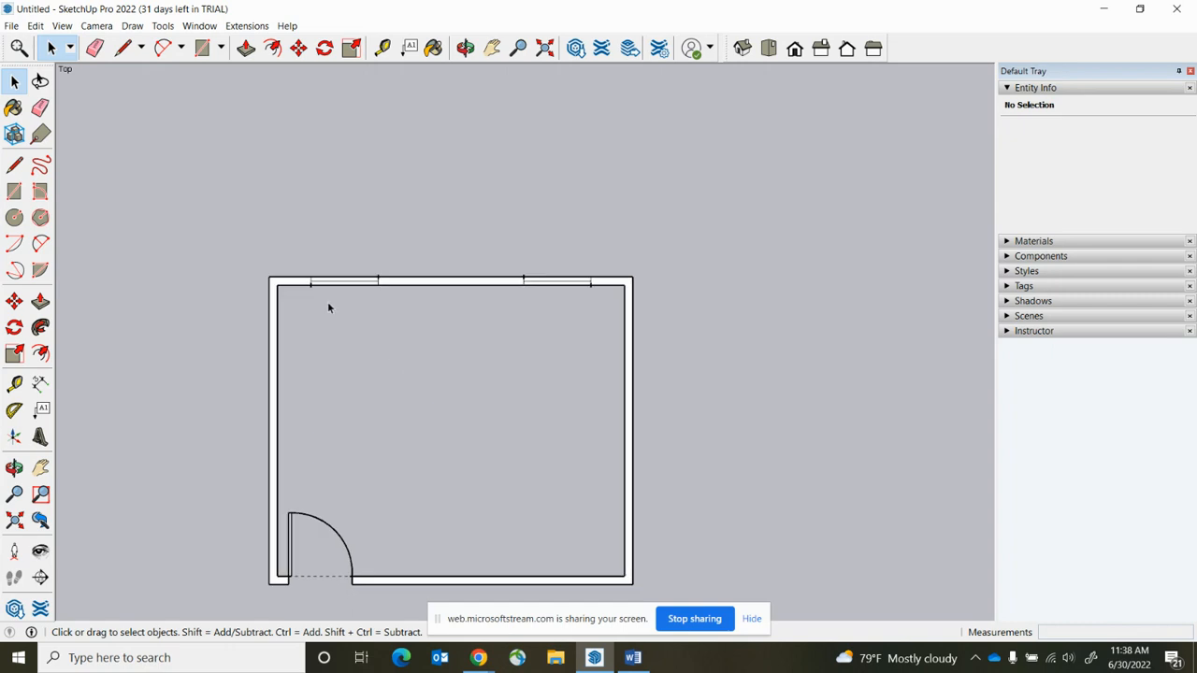
scroll(336, 290, up, 3)
click(348, 283)
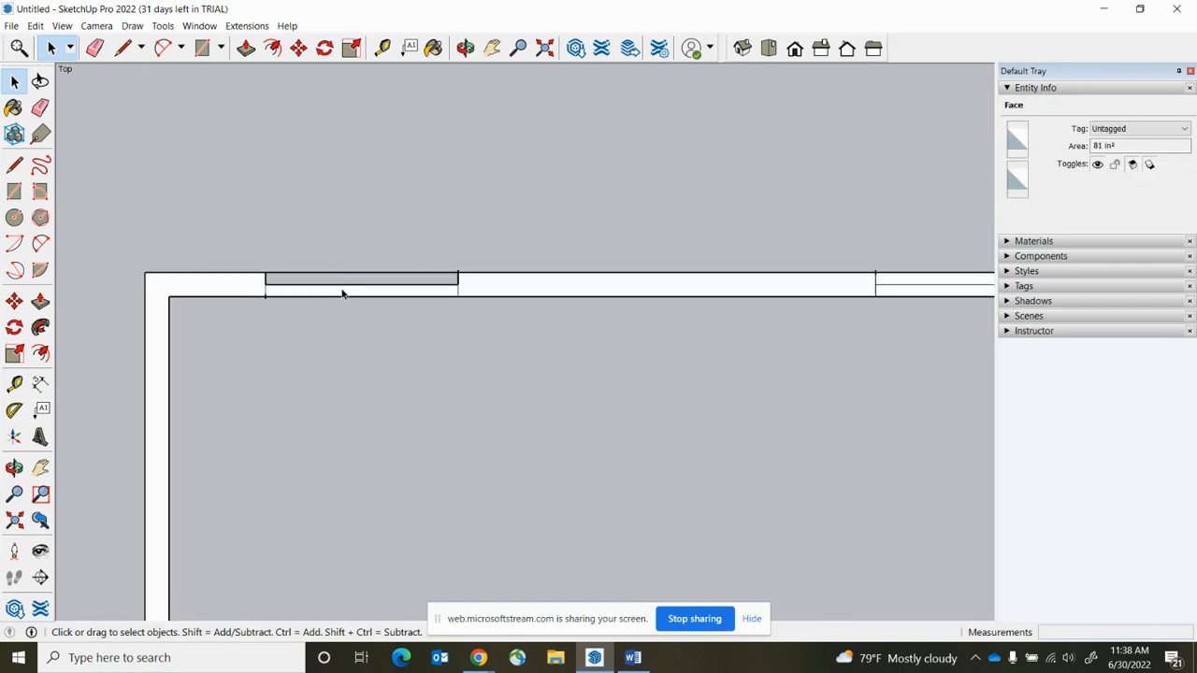
scroll(343, 365, down, 1)
click(343, 365)
scroll(343, 365, down, 1)
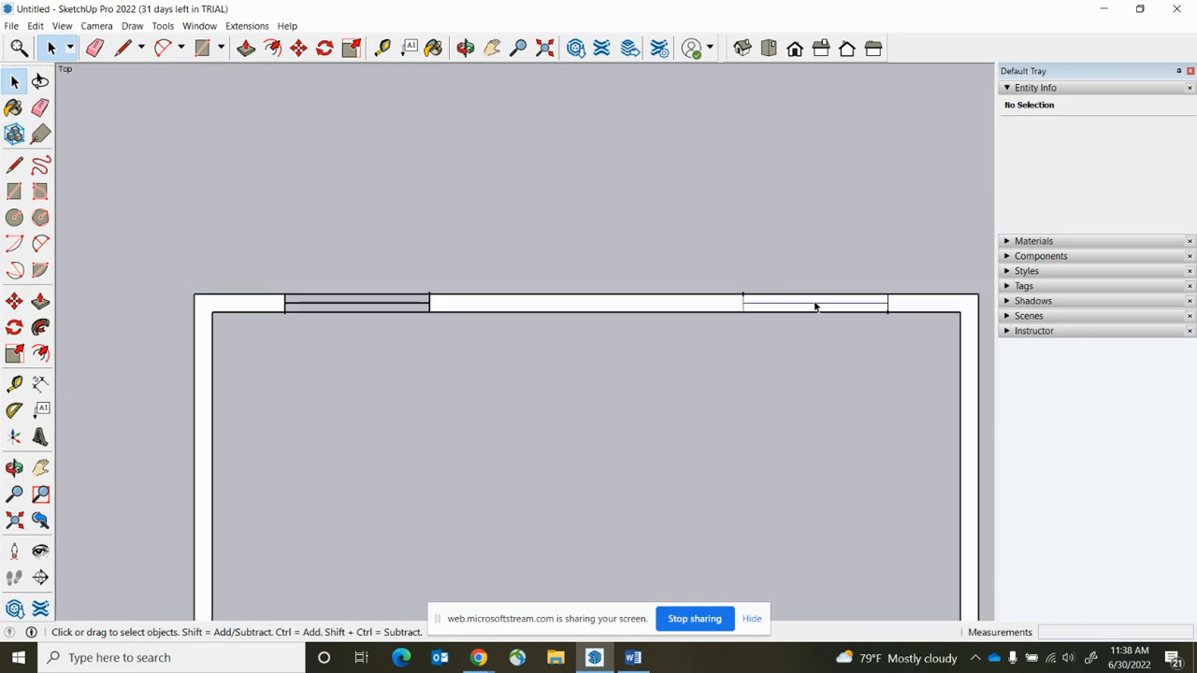
- Delete the two white faces on either side of the glass line inside the upper wall's right window
scroll(812, 308, up, 1)
click(818, 299)
key(Delete)
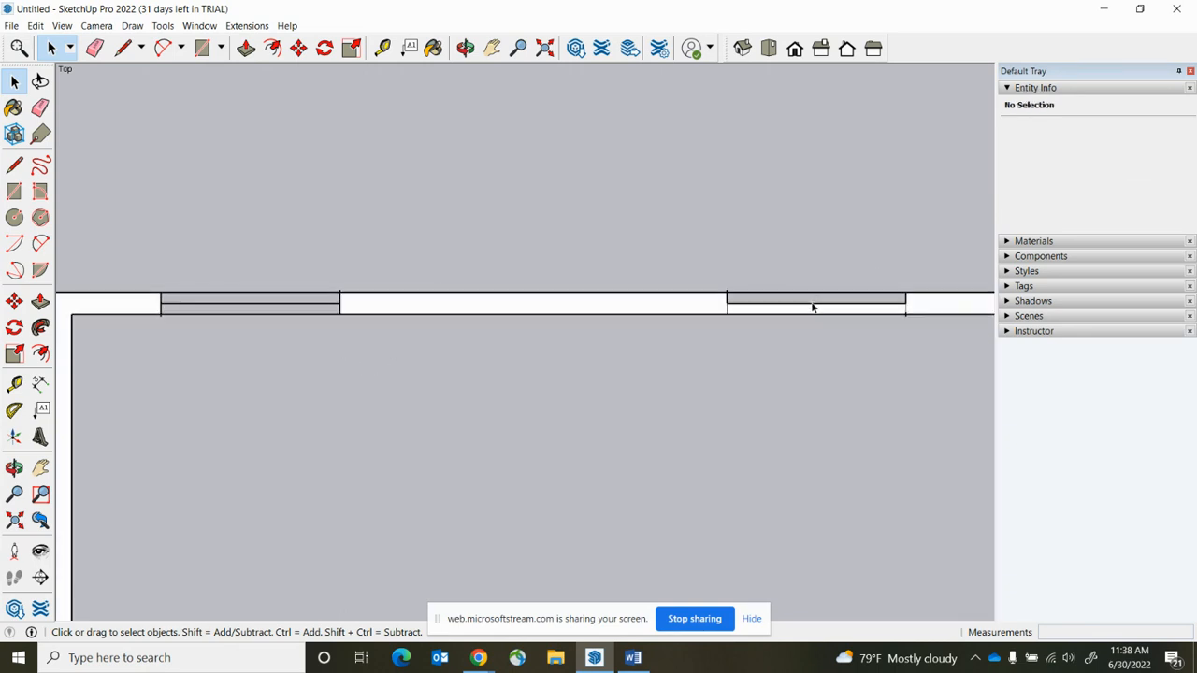
click(811, 309)
key(Delete)
scroll(388, 165, down, 3)
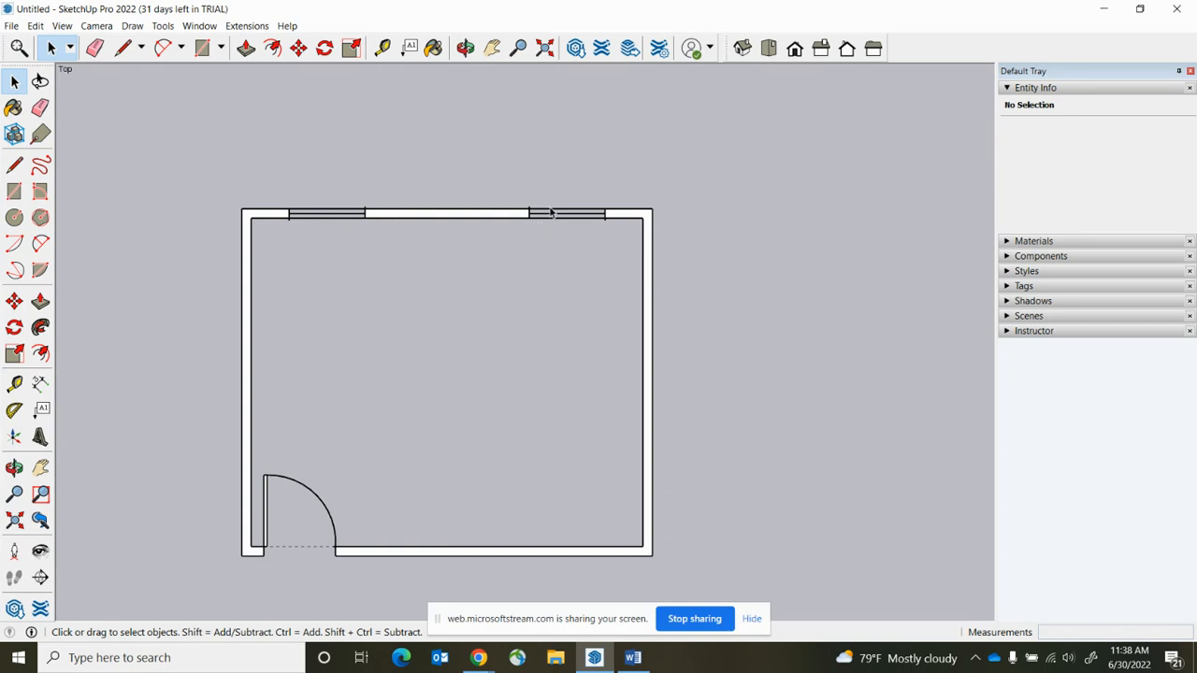
- Turn off the display of guides so the dashed door line and window guide points are hidden
scroll(655, 248, down, 1)
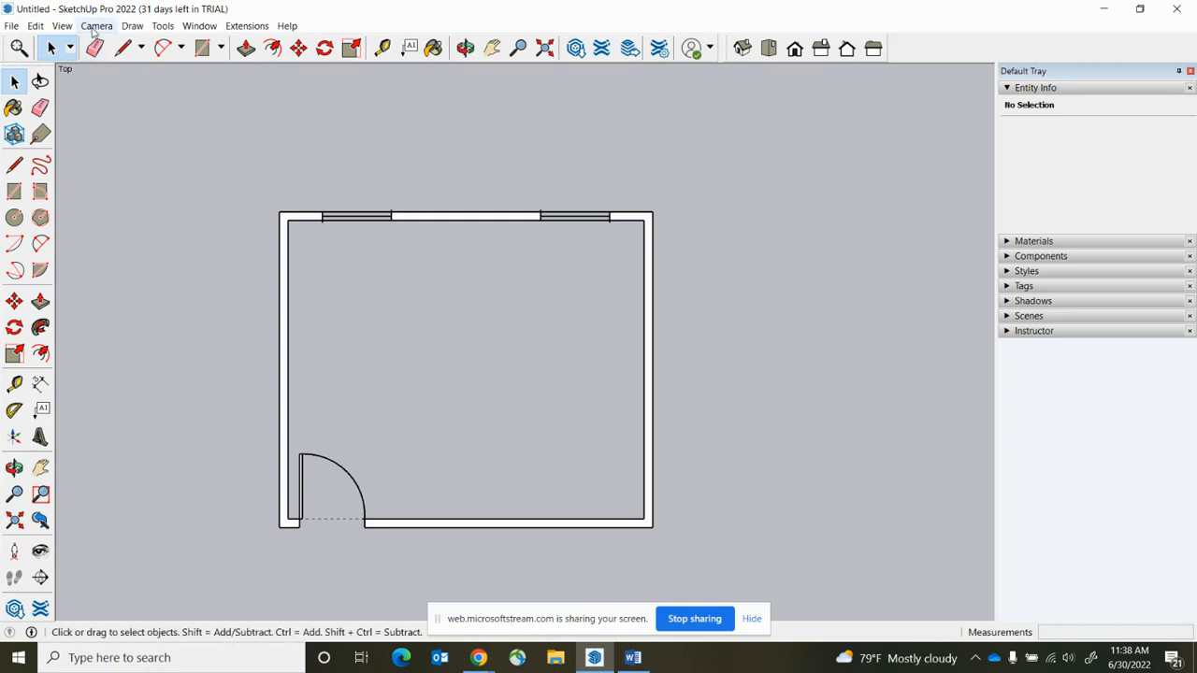
click(63, 26)
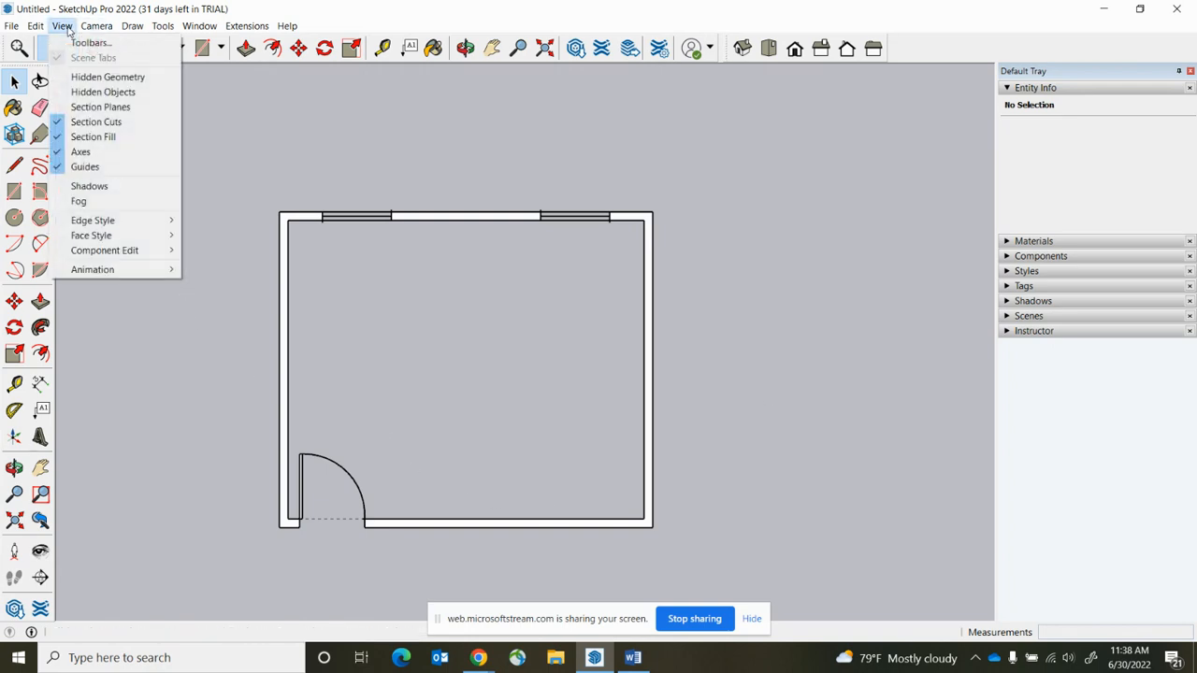
click(58, 168)
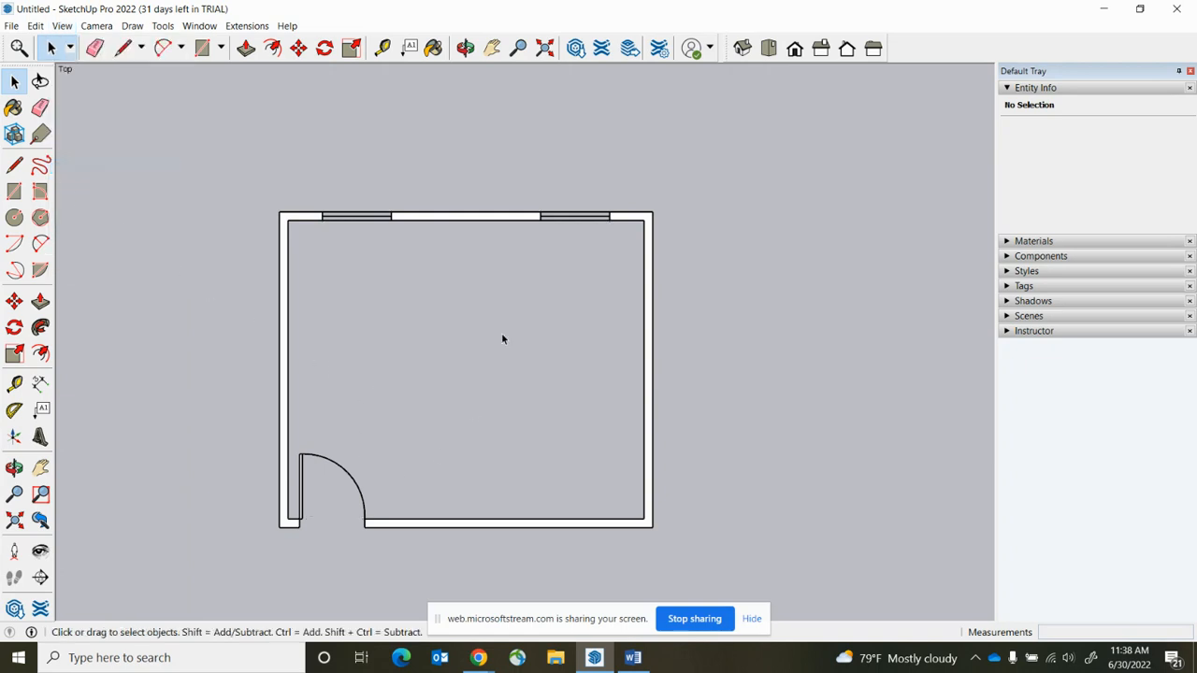